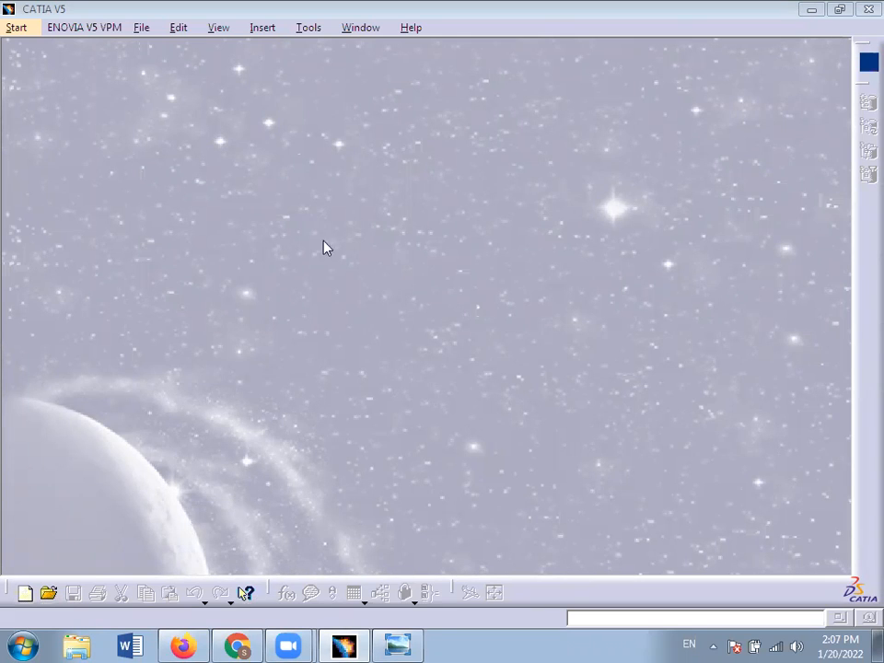
Create a new part in the Part Design workbench.
left_click(15, 29)
mouse_move(37, 69)
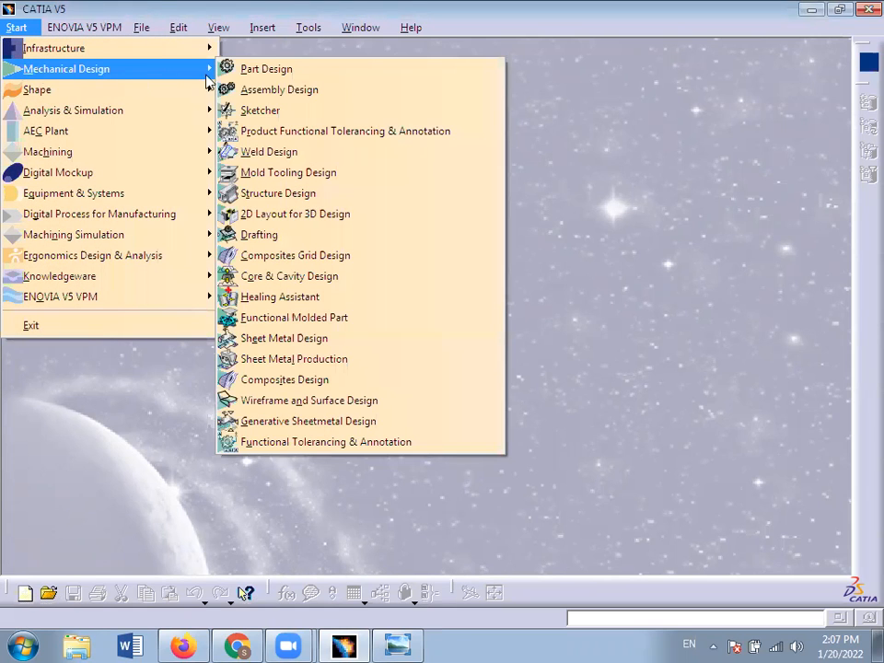
left_click(267, 69)
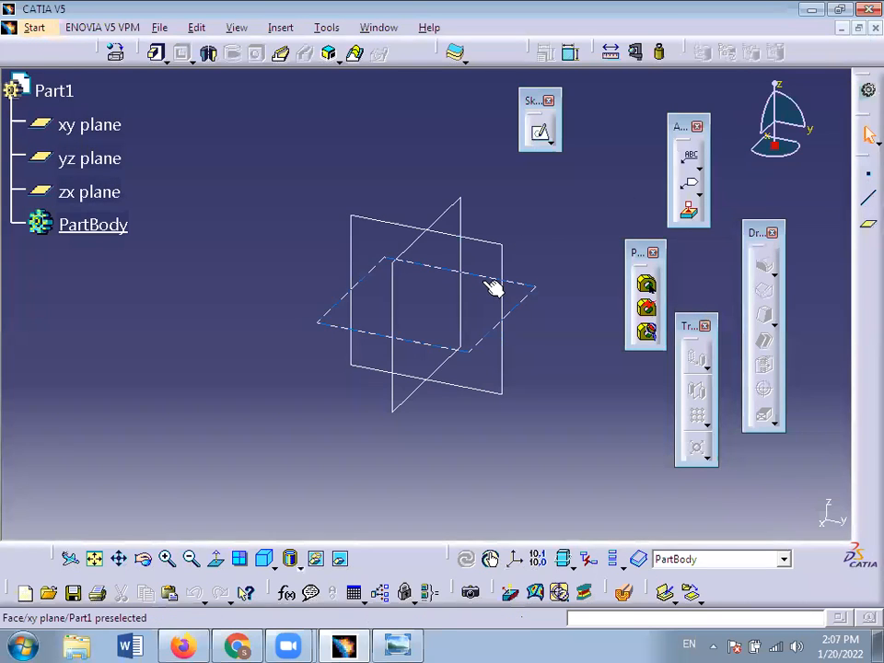
Dock the floating Sketcher, dress-up, annotations, feature recognition and transformation toolbars along the window borders.
double_click(529, 100)
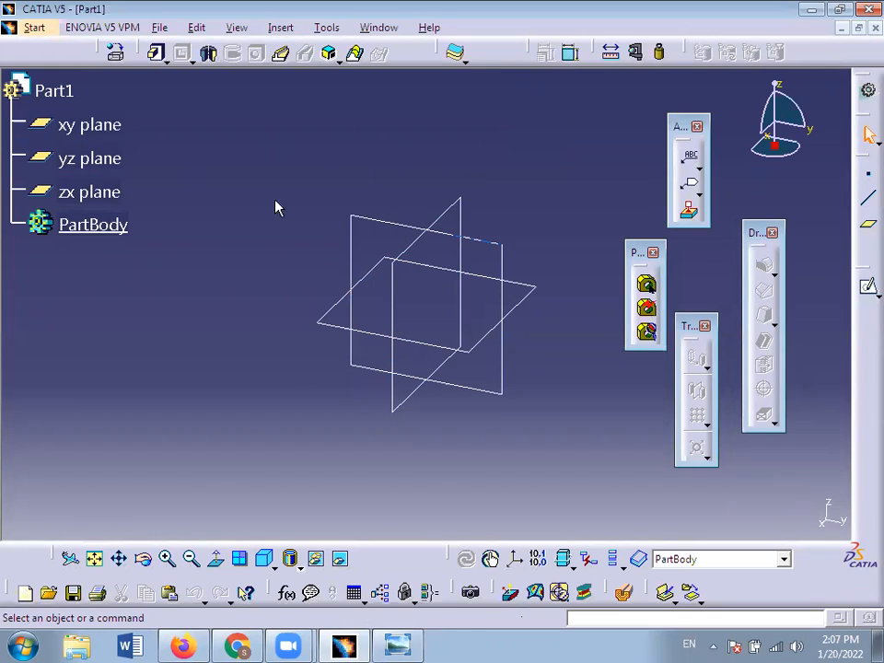
left_click_drag(749, 232, 849, 324)
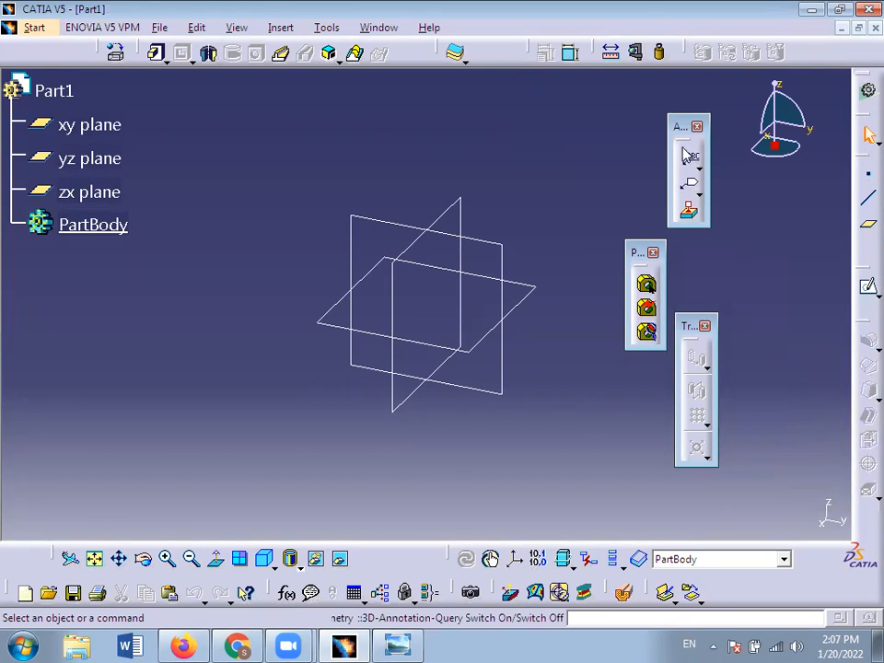
left_click_drag(529, 32, 529, 35)
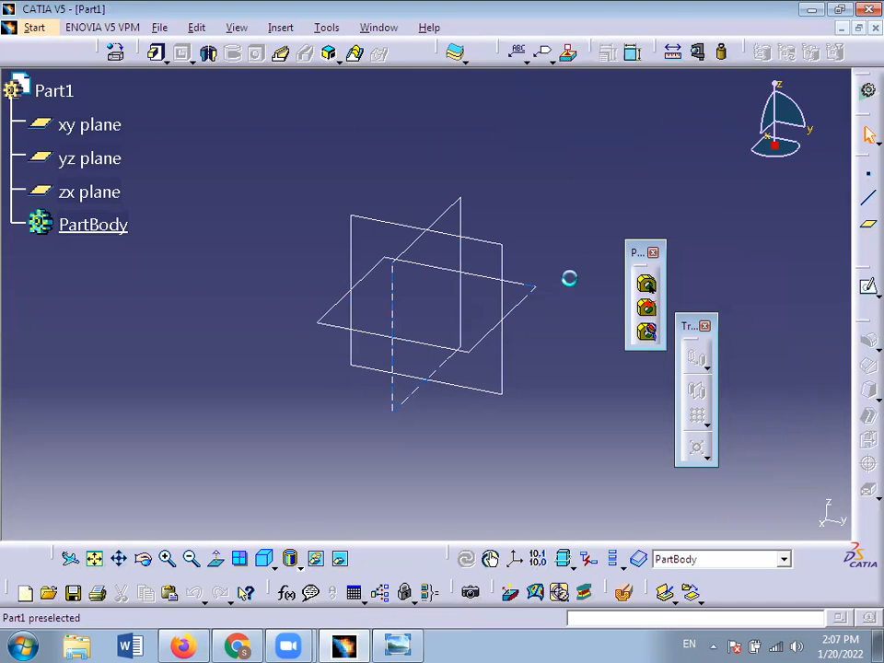
left_click_drag(647, 249, 718, 48)
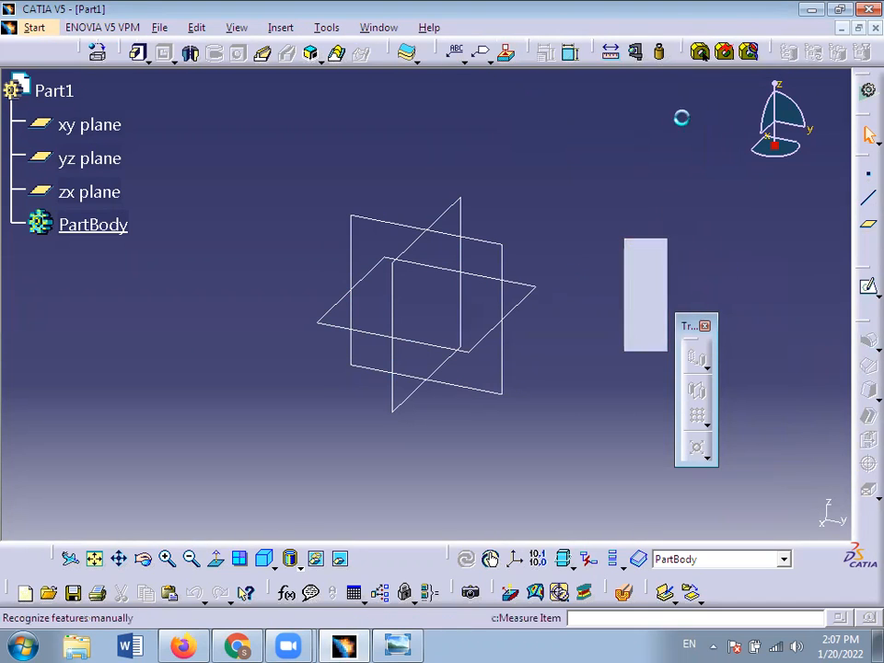
left_click_drag(685, 326, 666, 558)
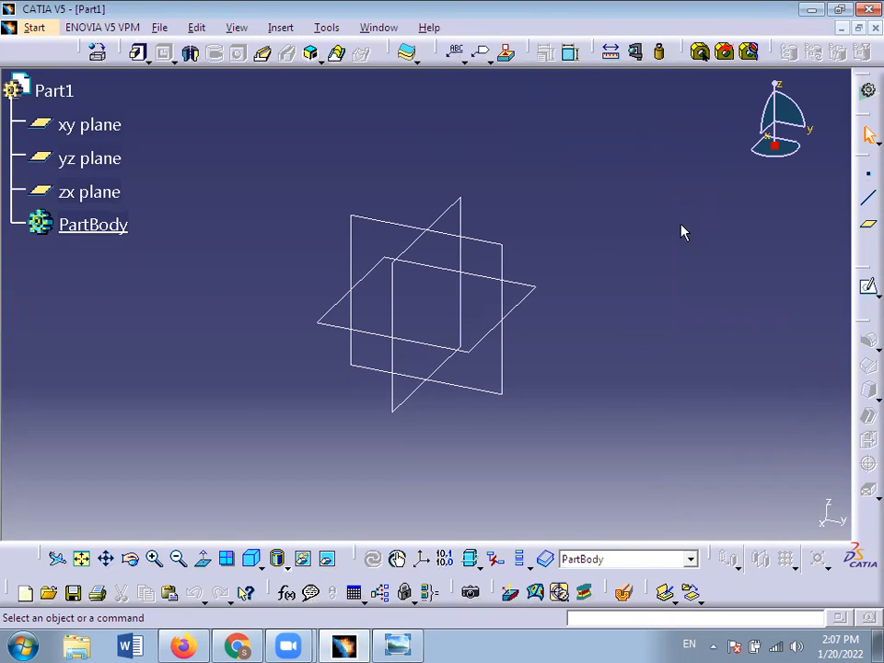
Undock the Sketcher toolbar so it floats over the 3D view, and clear the plane selection.
left_click(100, 132)
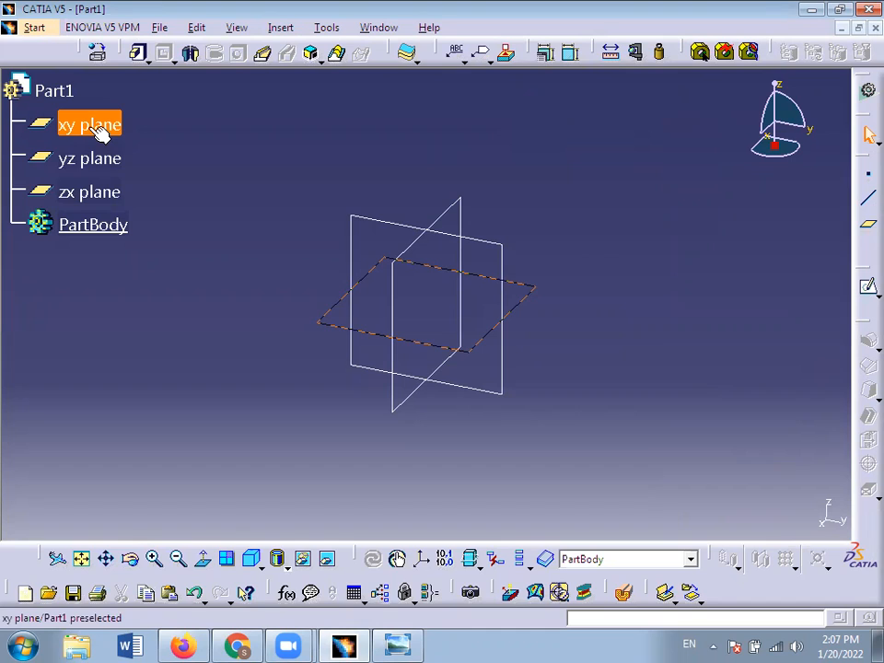
left_click_drag(834, 270, 724, 208)
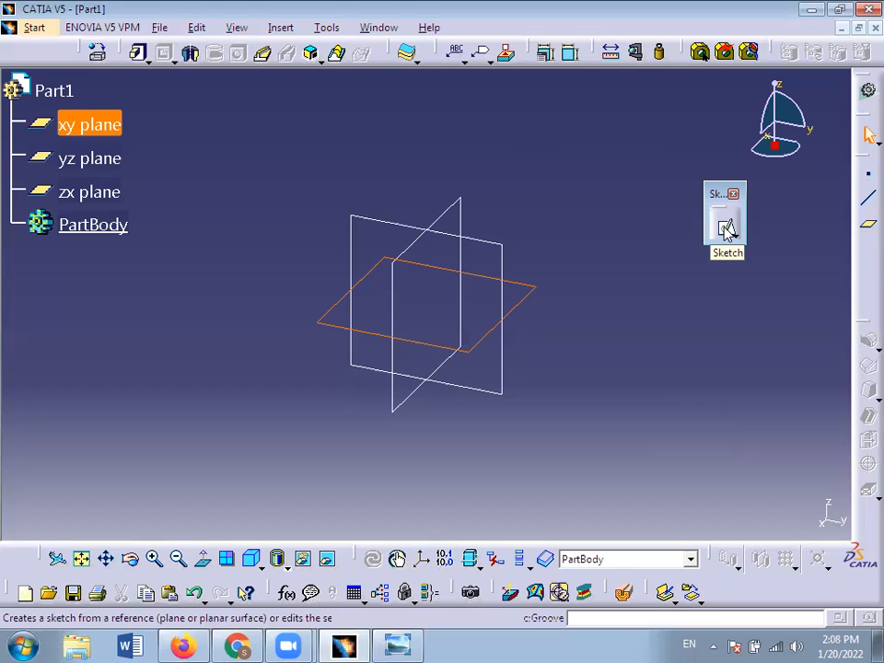
left_click(635, 363)
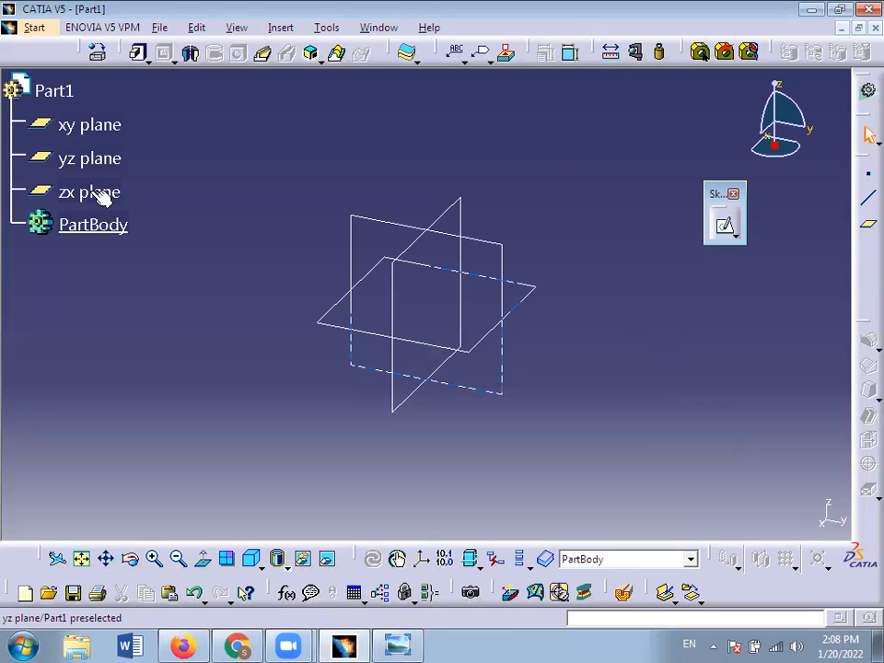
left_click(108, 134)
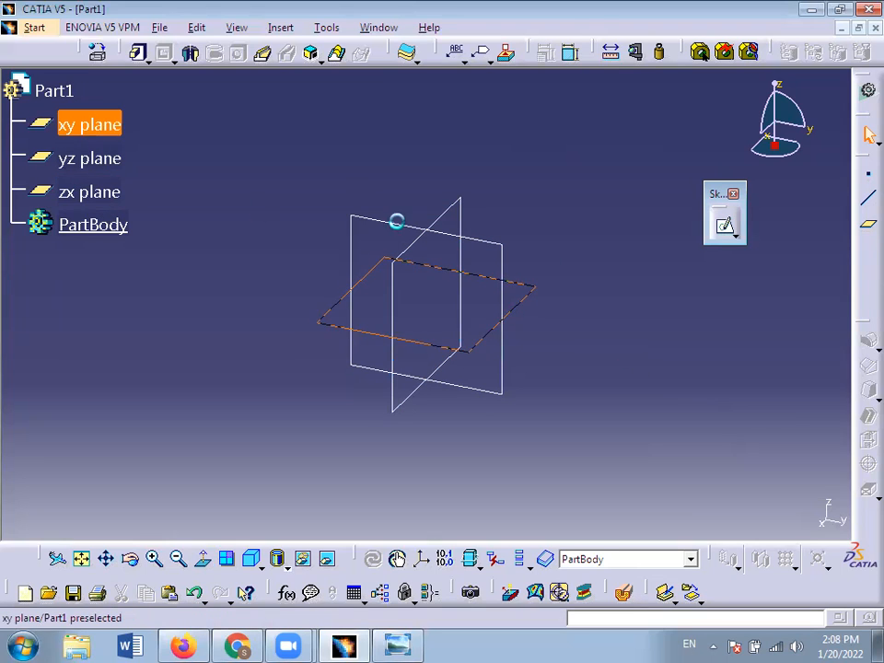
left_click(726, 228)
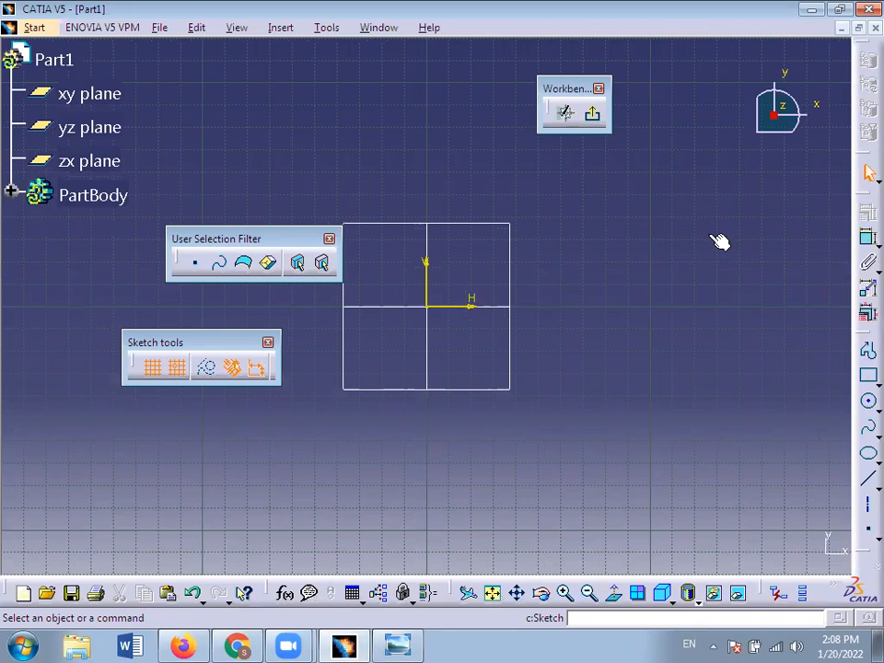
left_click(594, 118)
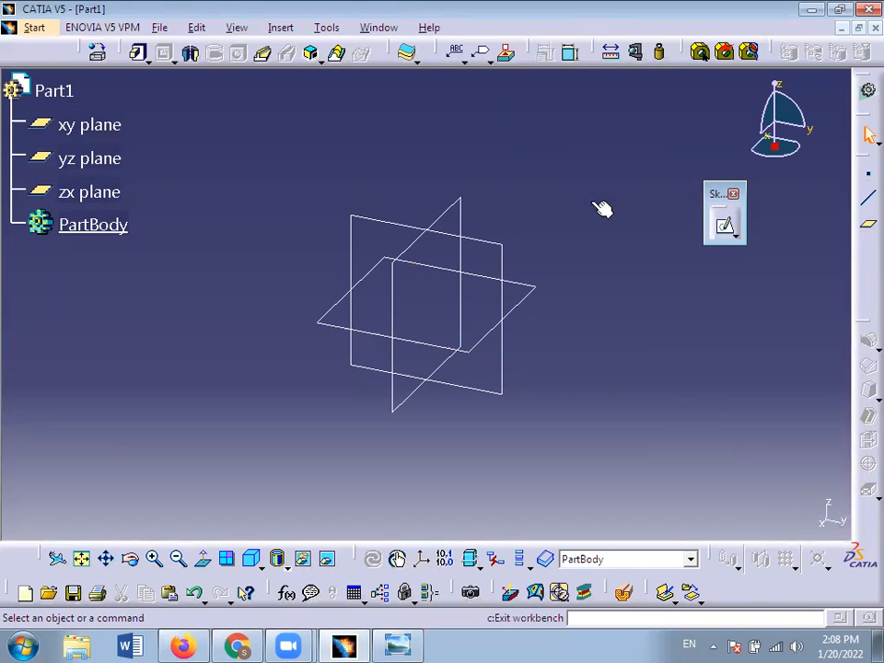
Start a new sketch on the xy plane.
left_click(81, 126)
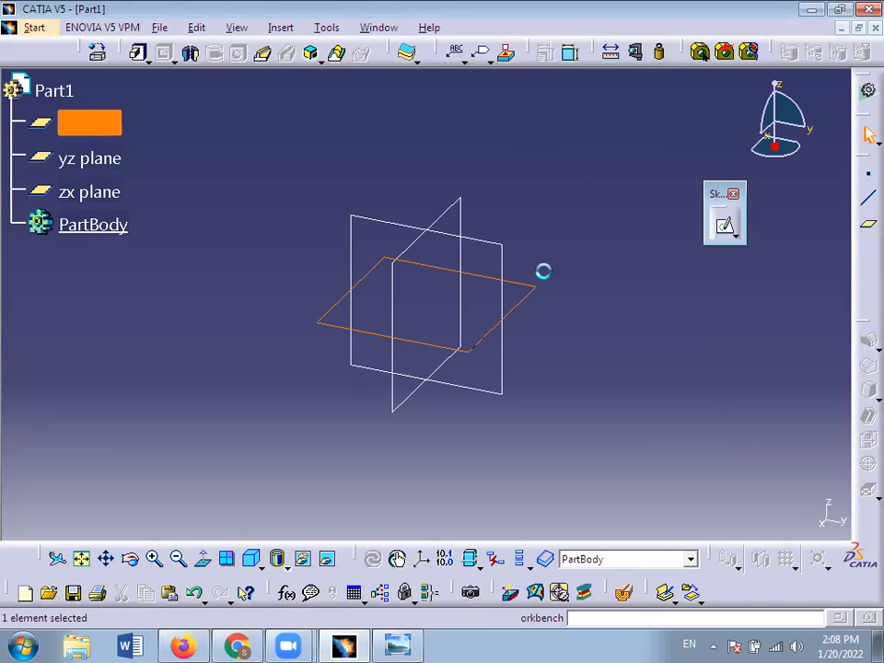
left_click(725, 225)
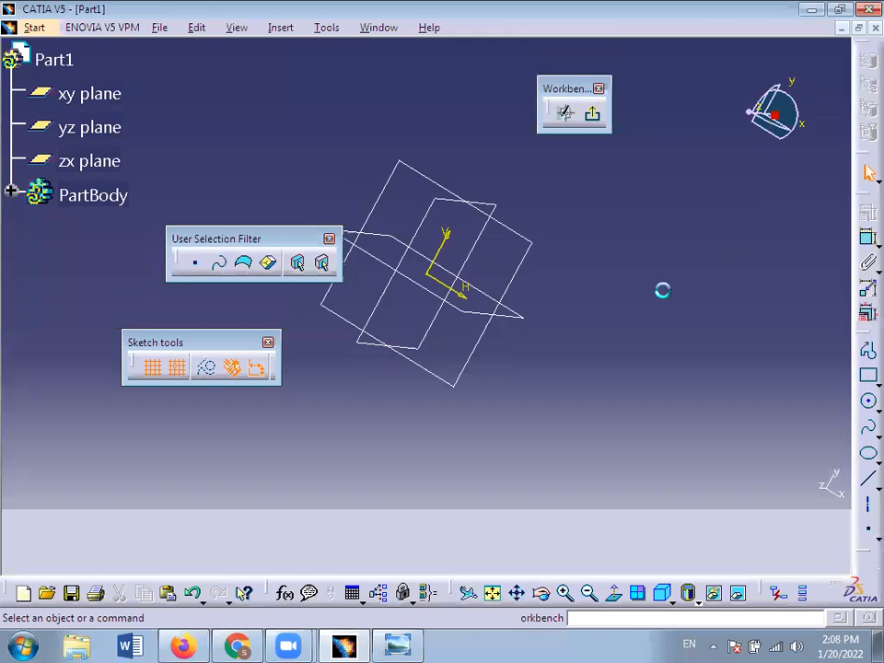
left_click(594, 116)
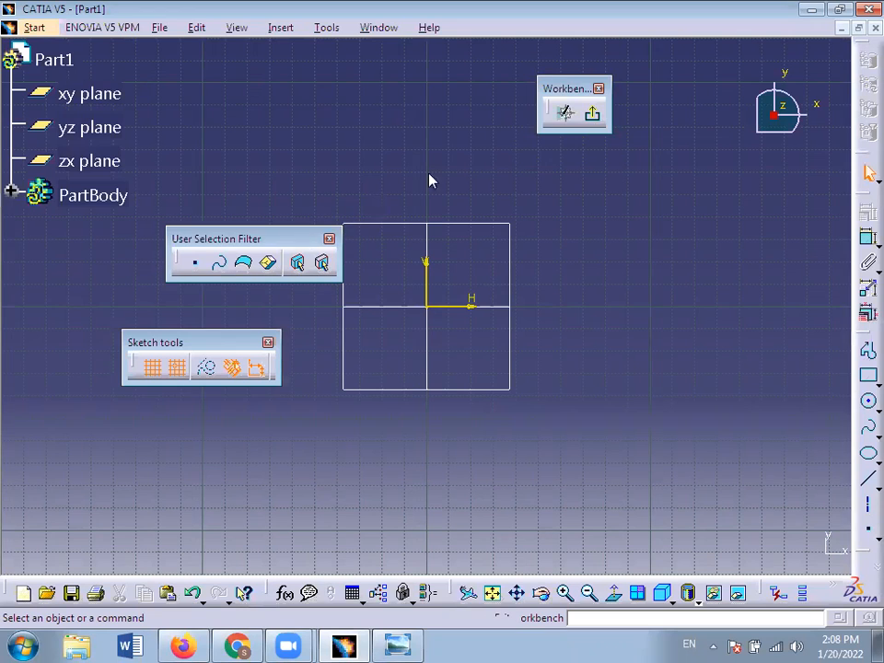
Dock the User Selection Filter and Sketch tools toolbars, and float the Profile toolbar above the sketch origin.
left_click_drag(577, 32, 578, 16)
mouse_move(203, 340)
left_mouse_down()
mouse_move(715, 65)
mouse_move(716, 42)
left_mouse_up()
left_click_drag(858, 363, 193, 174)
left_click_drag(234, 148, 252, 128)
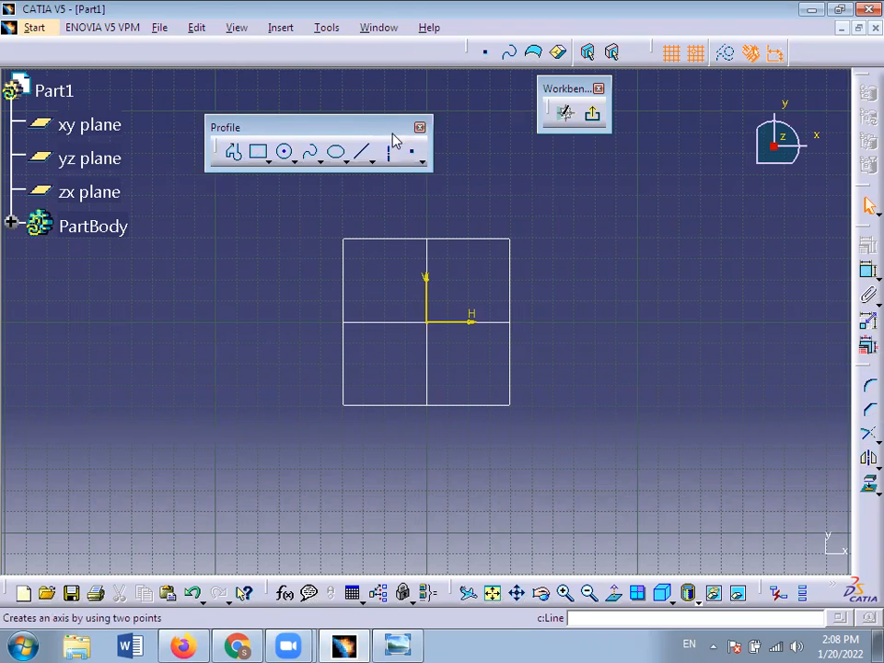
left_click_drag(287, 134, 271, 113)
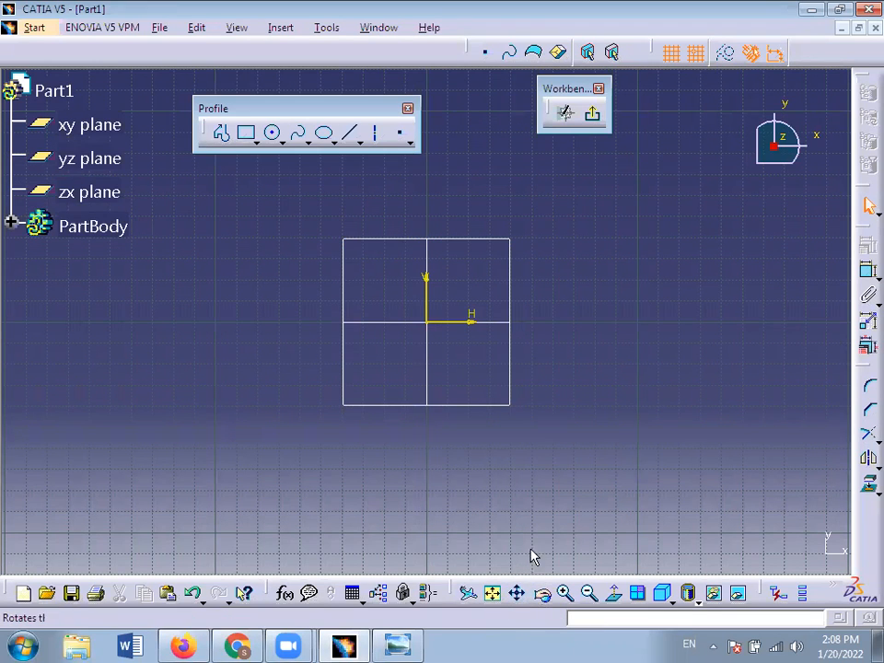
Turn off Snap to Point so sketch points can be placed freely off the grid.
scroll(530, 549, "up", 1)
left_click(520, 593)
mouse_move(478, 442)
left_mouse_down()
mouse_move(369, 478)
mouse_move(342, 419)
mouse_move(318, 419)
left_mouse_up()
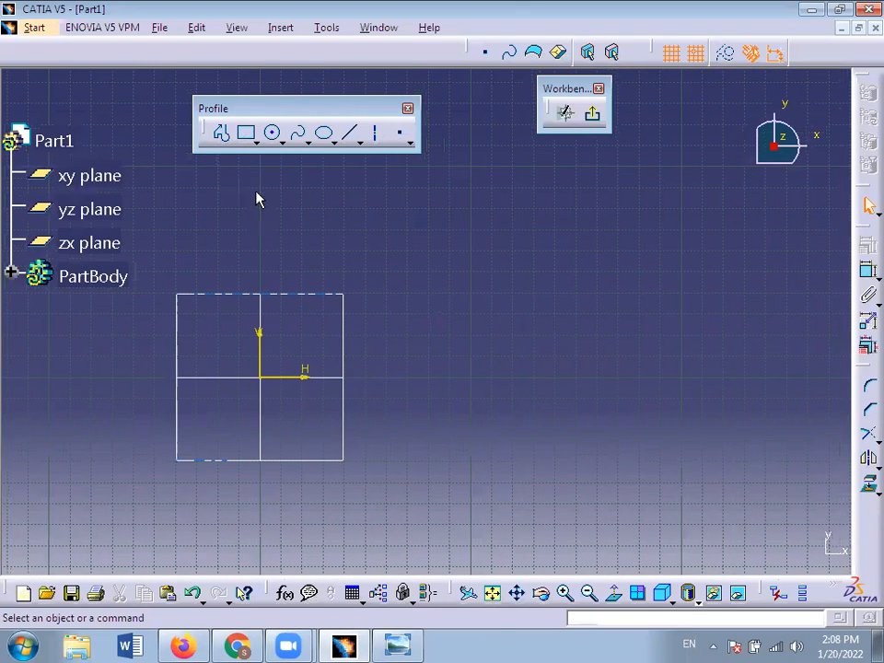
left_click(222, 135)
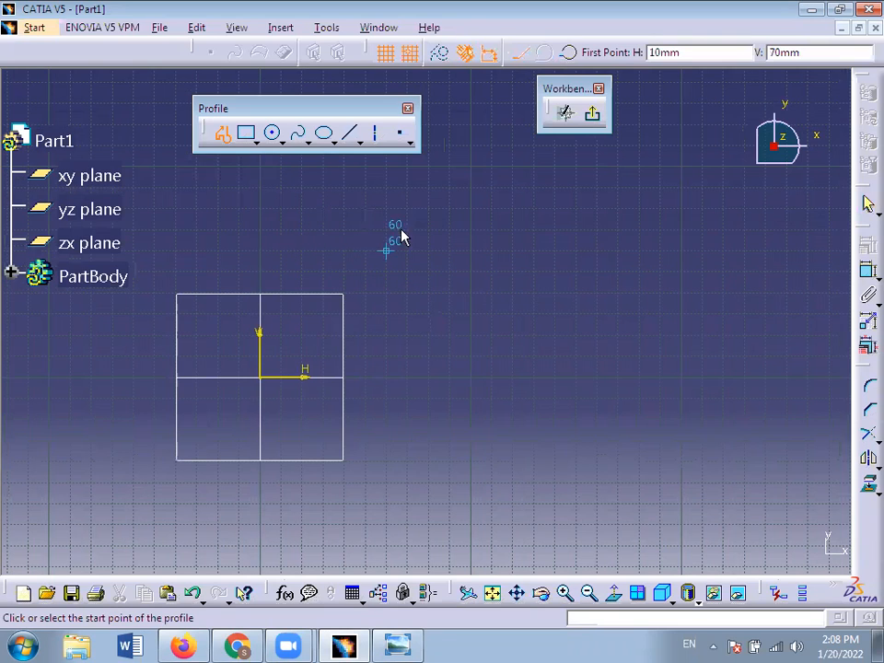
left_click(408, 52)
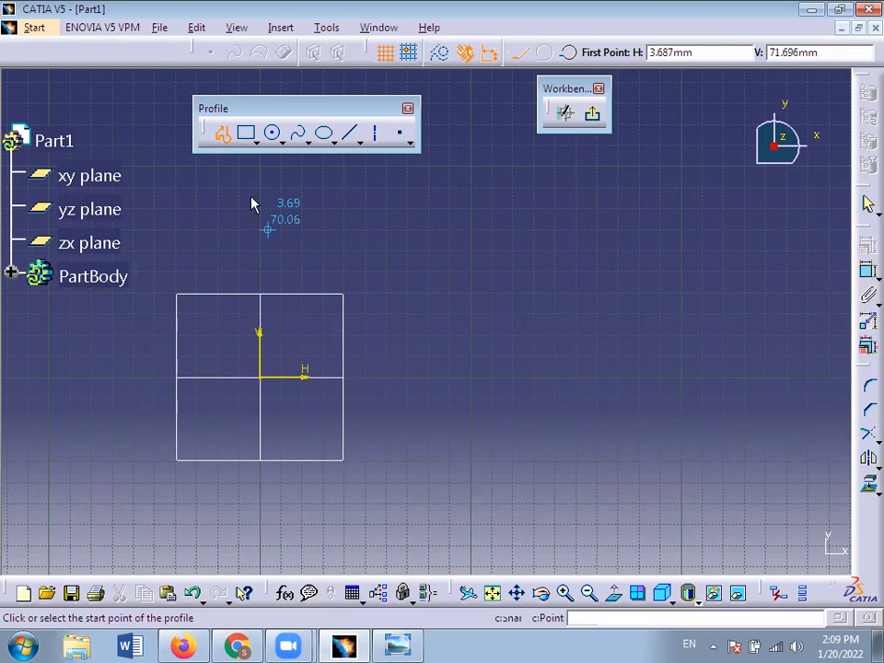
Sketch an open four-segment zigzag with the Profile tool in the free area beside the origin planes.
left_click(222, 140)
left_click(222, 137)
left_click(375, 352)
left_click(403, 282)
left_click(478, 332)
left_click(510, 274)
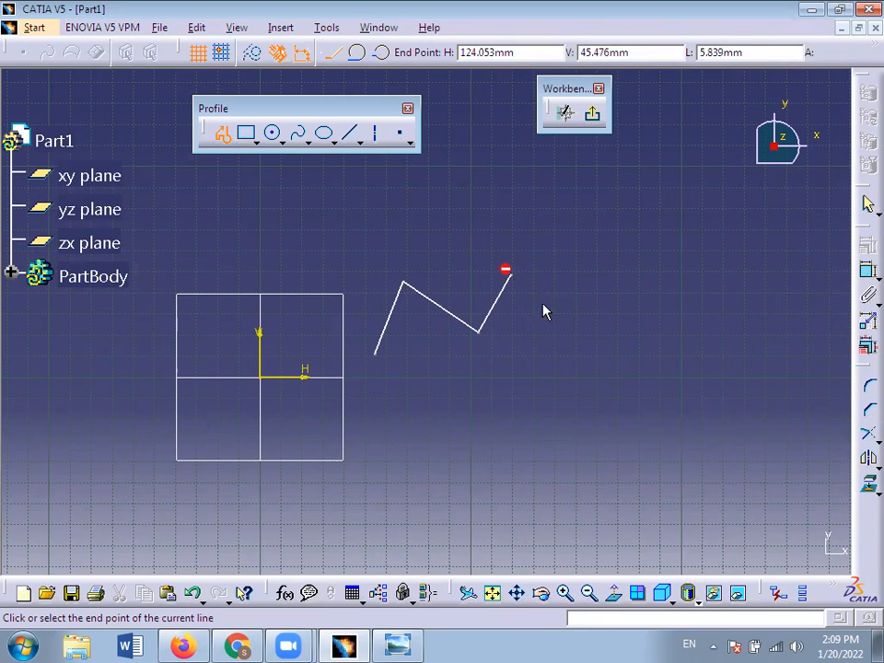
double_click(548, 308)
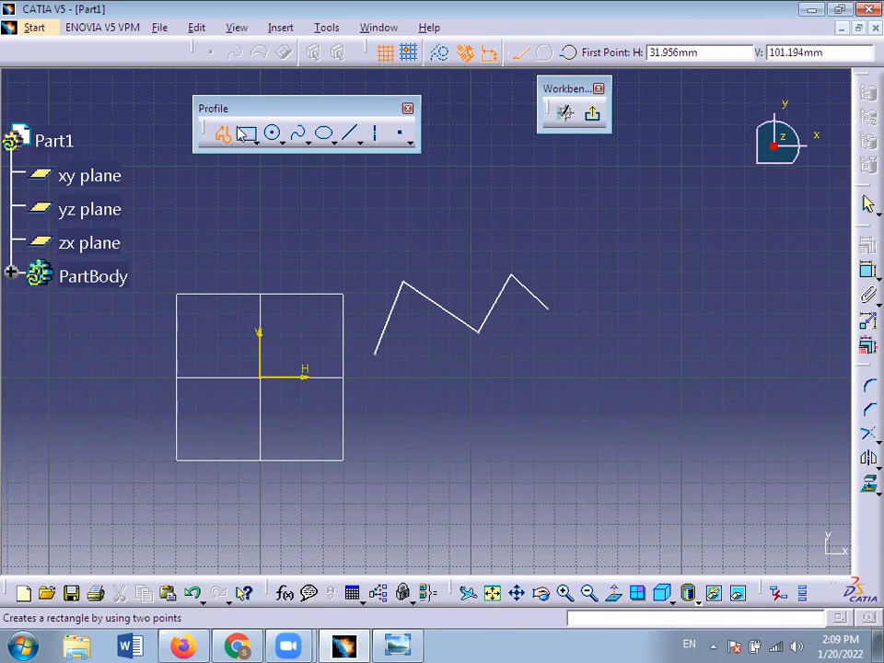
Sketch a second open zigzag of three segments beside the first profile.
left_click(579, 274)
left_click(620, 326)
left_click(652, 282)
double_click(664, 347)
Sketch a separate slanted line ending on the horizontal axis below the second zigzag, and end the Profile tool.
left_click(651, 415)
left_click(732, 373)
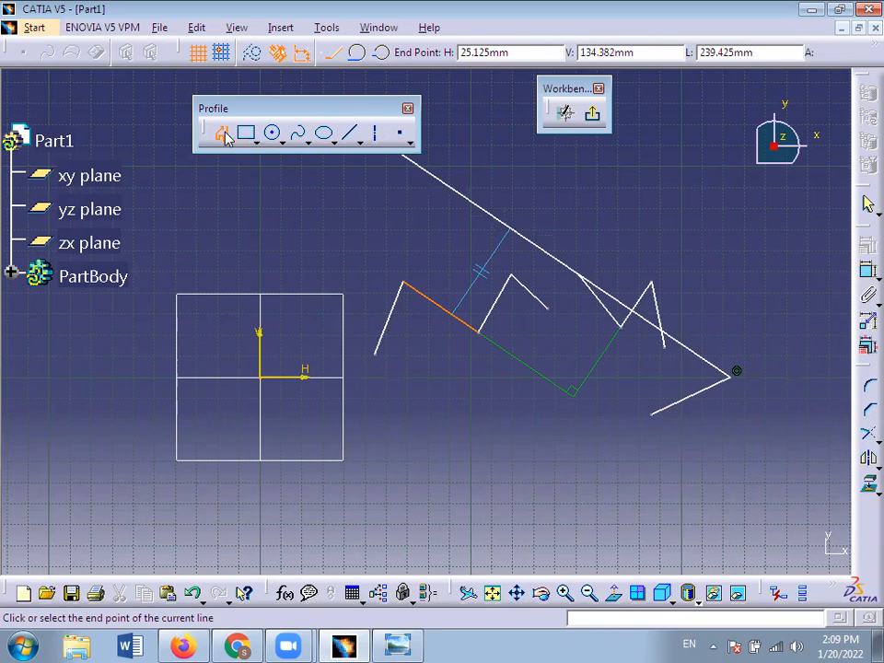
key("Escape")
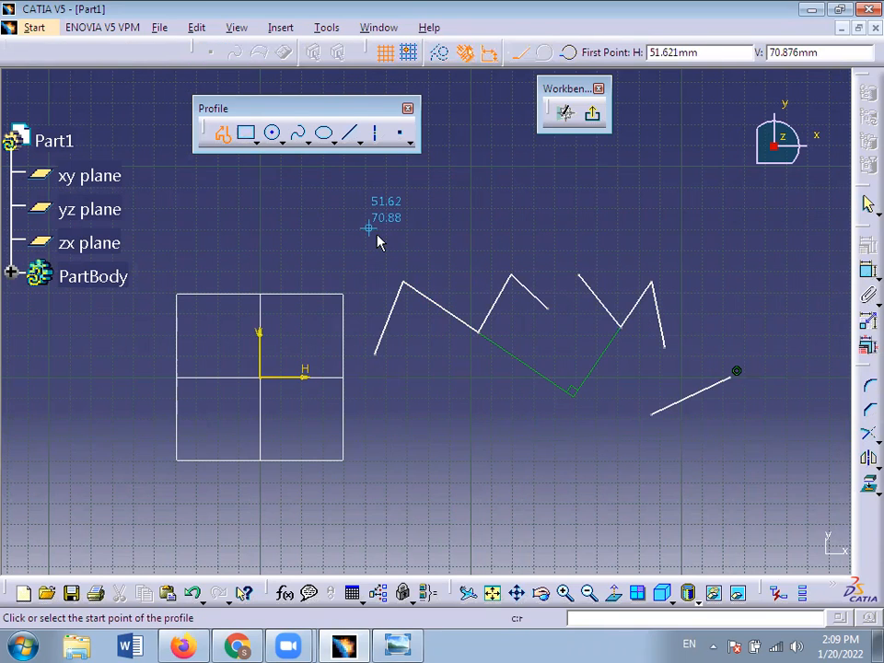
left_click(225, 138)
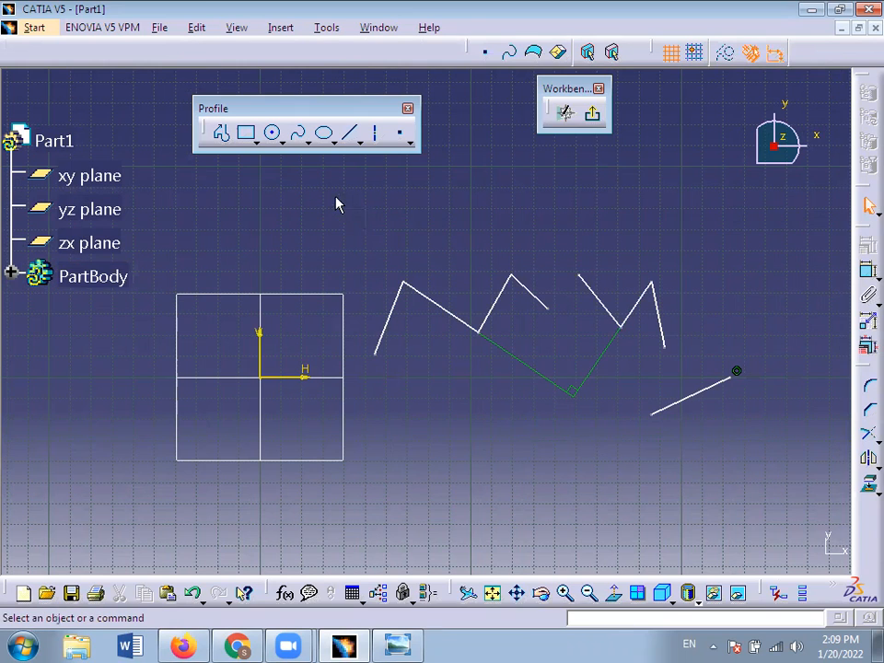
Delete all the sketched zigzag profiles and the separate line from the sketch.
left_click_drag(336, 197, 400, 241)
mouse_move(319, 203)
left_mouse_down()
mouse_move(687, 441)
mouse_move(779, 480)
left_mouse_up()
left_click(783, 488)
mouse_move(357, 216)
left_mouse_down()
mouse_move(666, 429)
mouse_move(732, 471)
mouse_move(757, 474)
left_mouse_up()
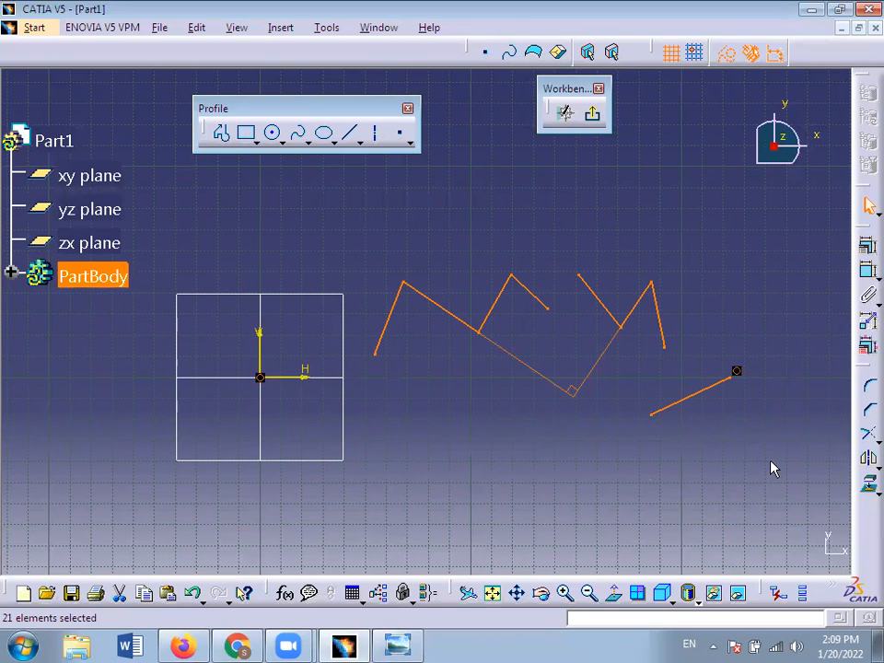
key("Delete")
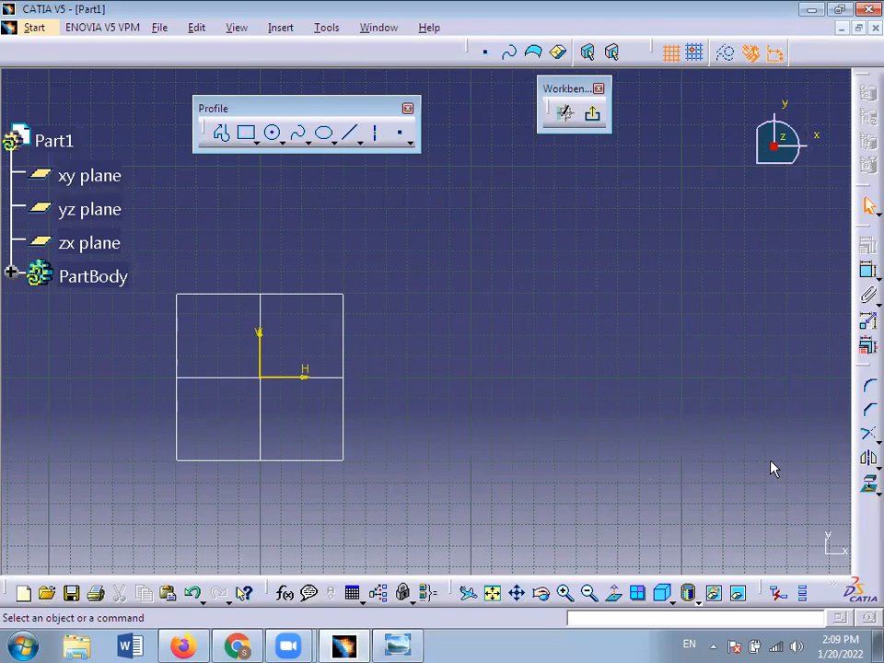
Sketch a rectangle about 90 mm wide, starting from its upper corner at about H 70 mm, V 49 mm.
left_click(248, 135)
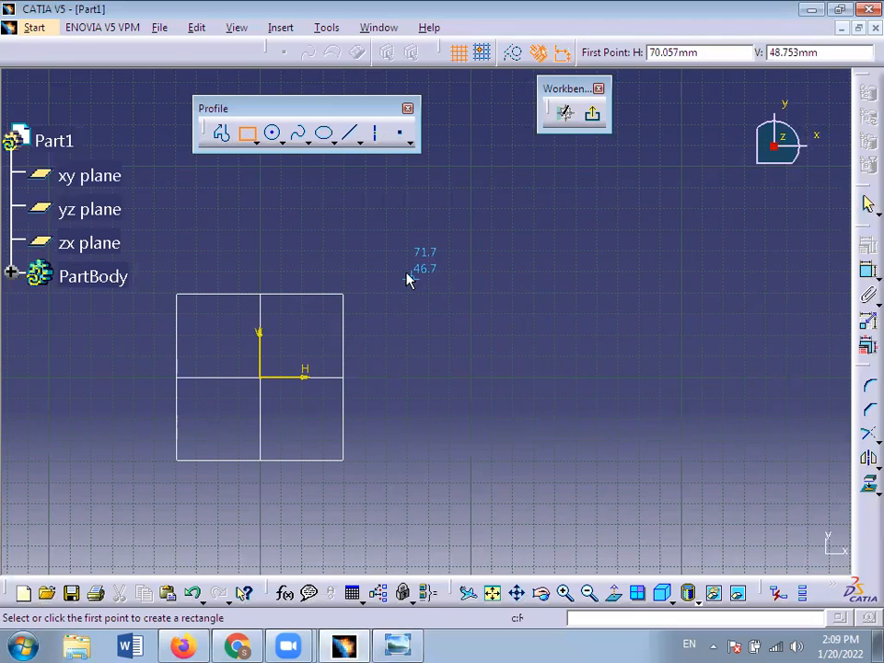
left_click(407, 274)
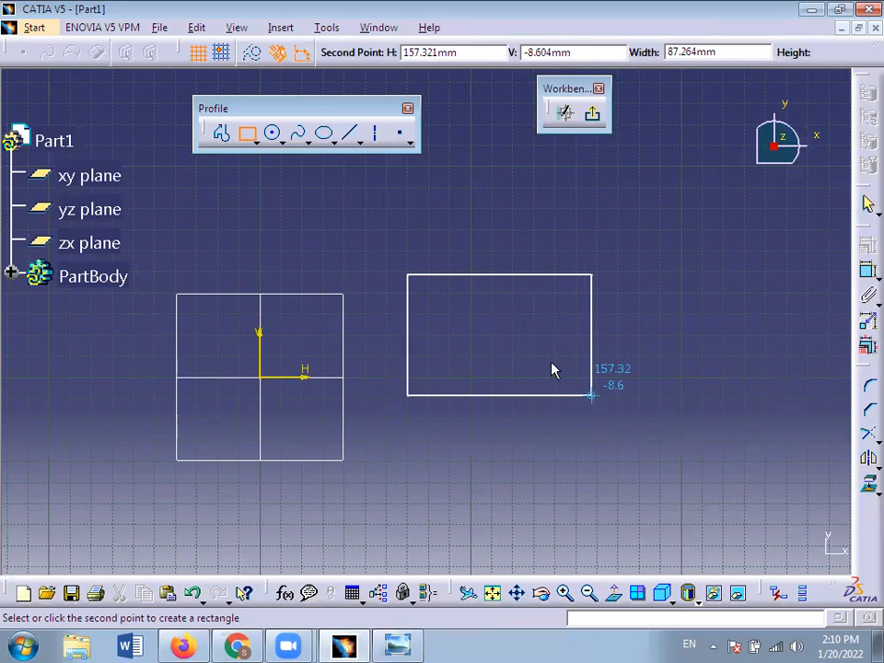
left_click(600, 416)
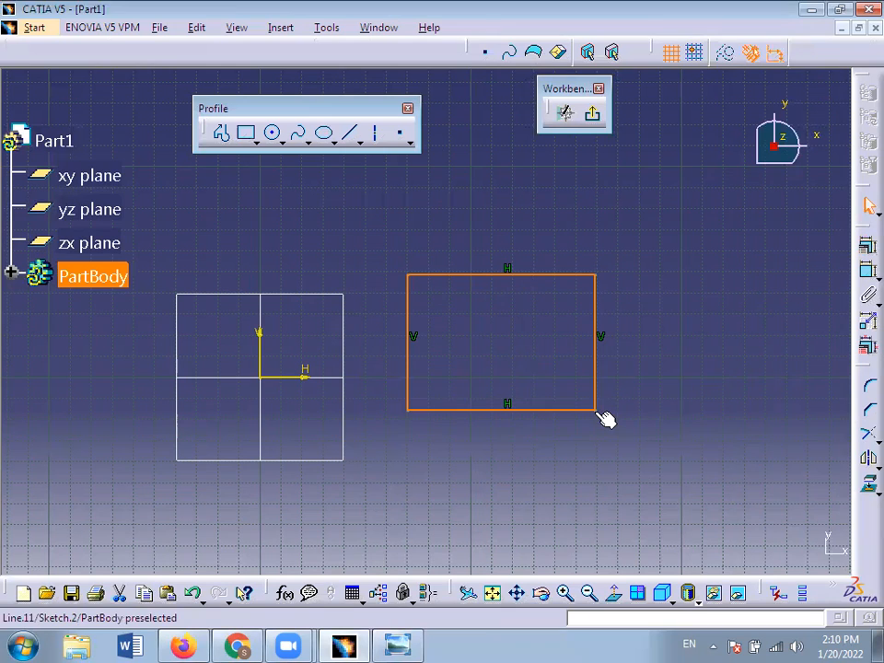
left_click(633, 471)
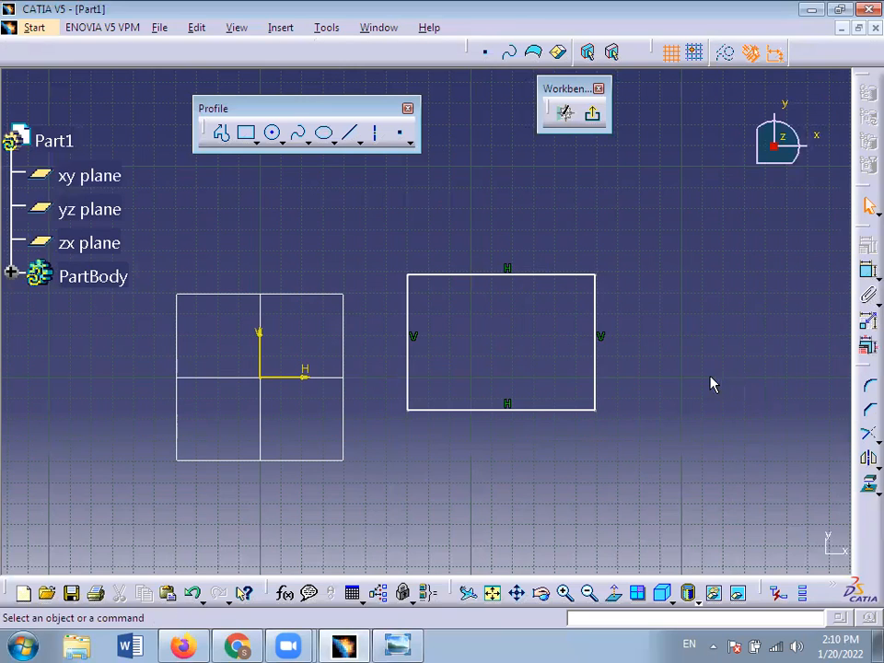
Undo the rectangle's creation, restore it with redo, and clear its selection.
key("ctrl+z")
key("ctrl+z")
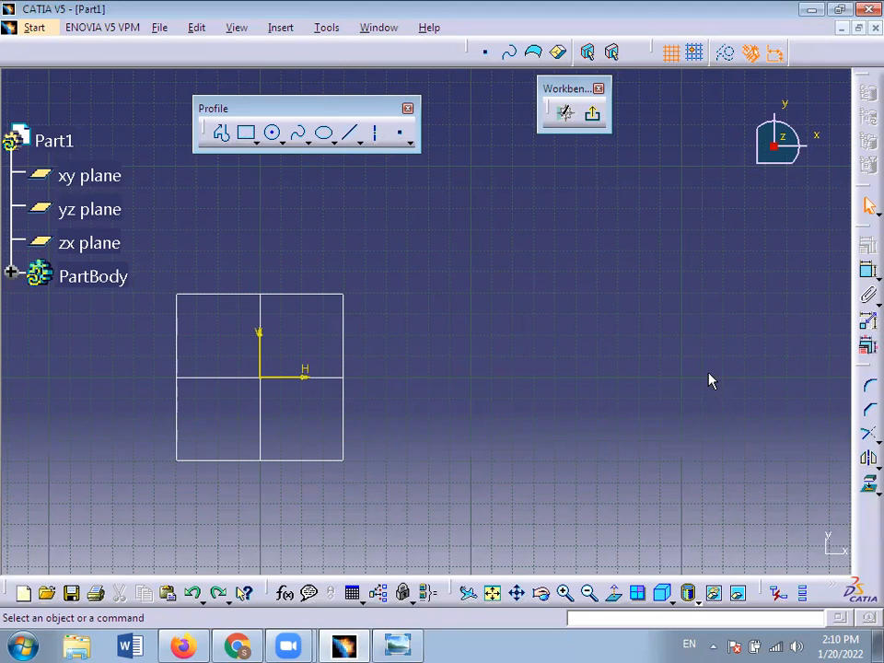
key("ctrl+y")
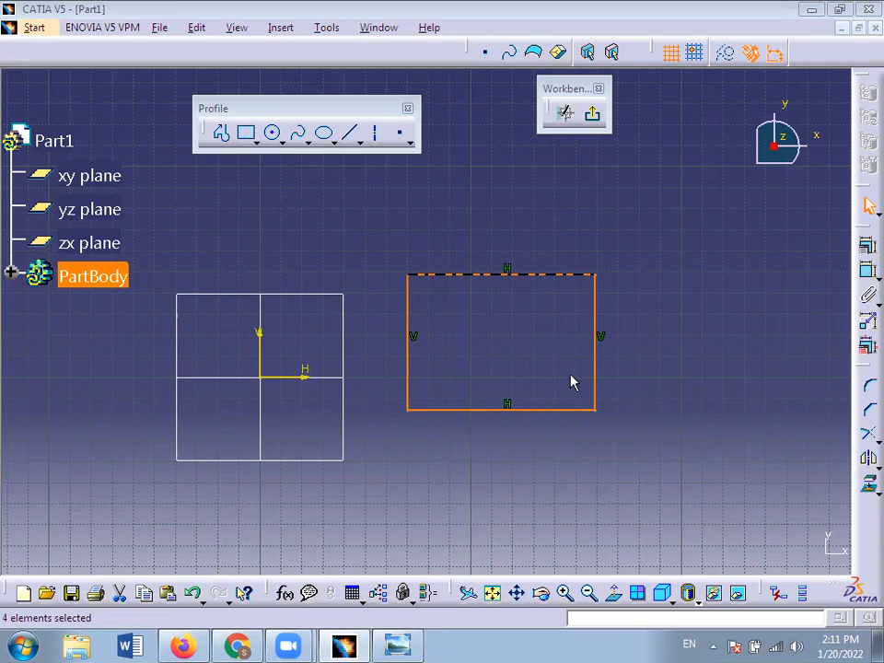
left_click(643, 259)
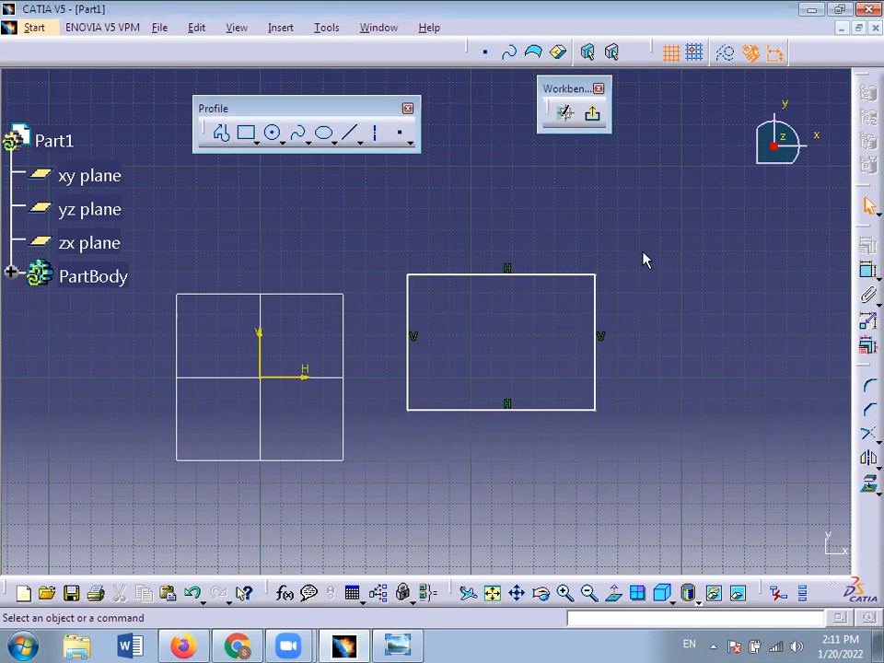
Delete the whole sketched rectangle, including all of its edges and constraints, from the sketch.
mouse_move(357, 206)
left_mouse_down()
mouse_move(649, 467)
mouse_move(650, 458)
left_mouse_up()
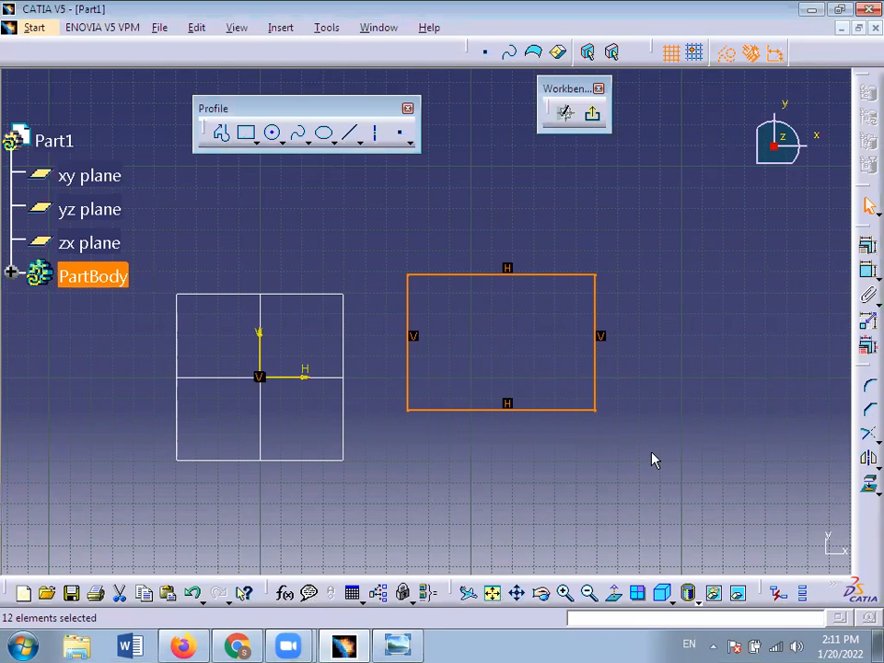
left_click(682, 432)
mouse_move(387, 229)
left_mouse_down()
mouse_move(523, 319)
mouse_move(635, 450)
left_mouse_up()
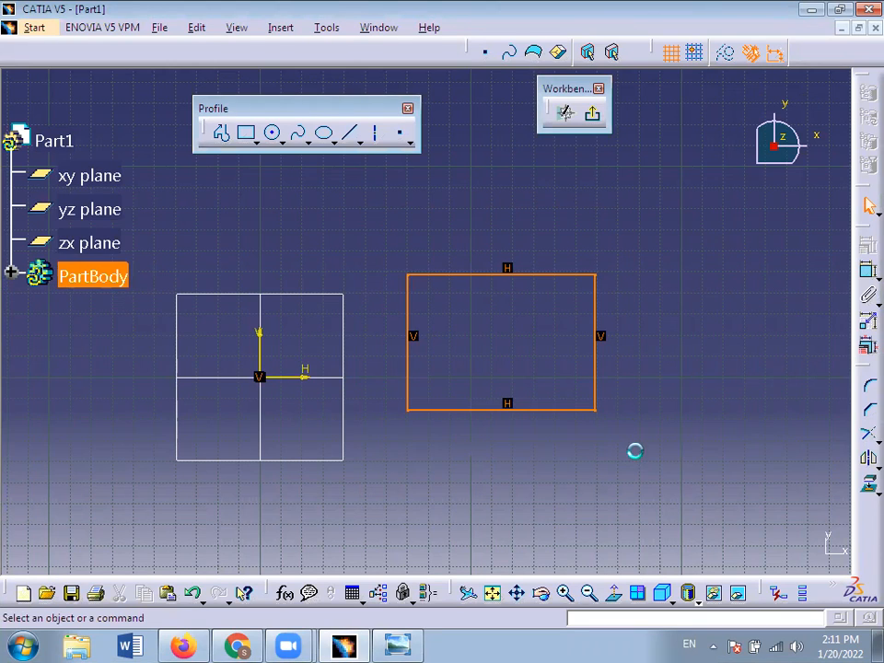
key("Delete")
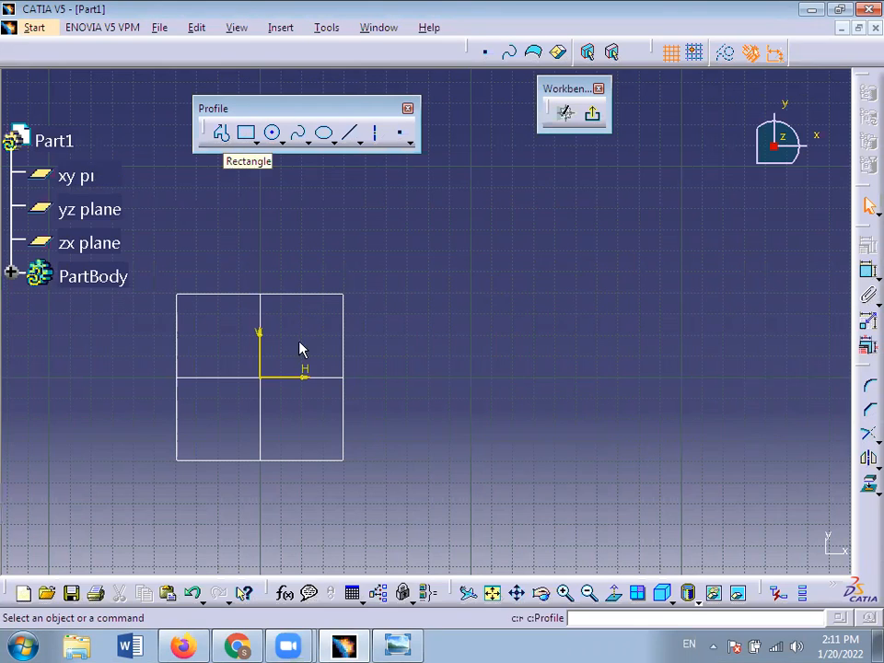
Highlight the sketch's horizontal and vertical axes one after the other, and clear the selection.
left_click(300, 378)
left_click(261, 348)
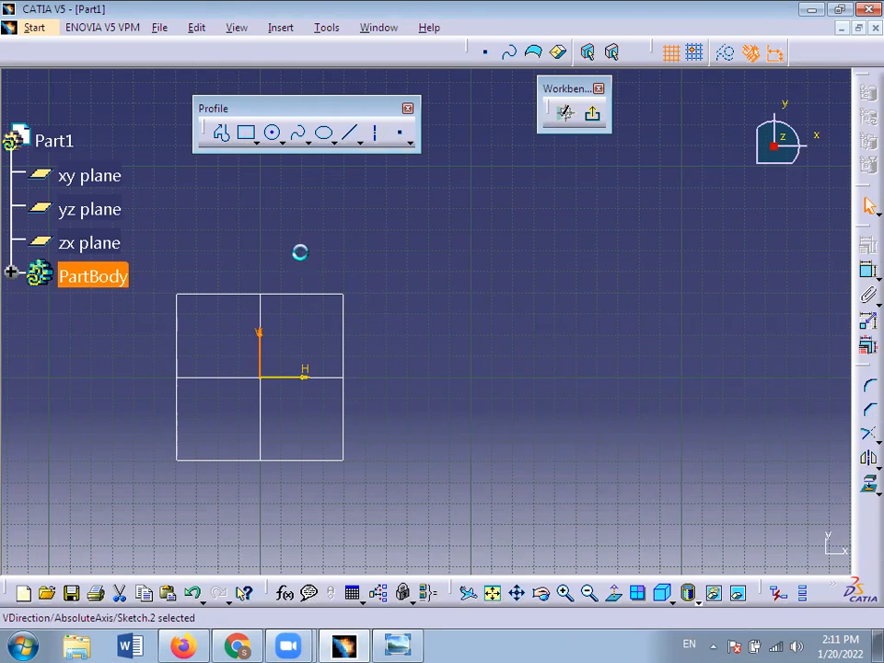
left_click(302, 254)
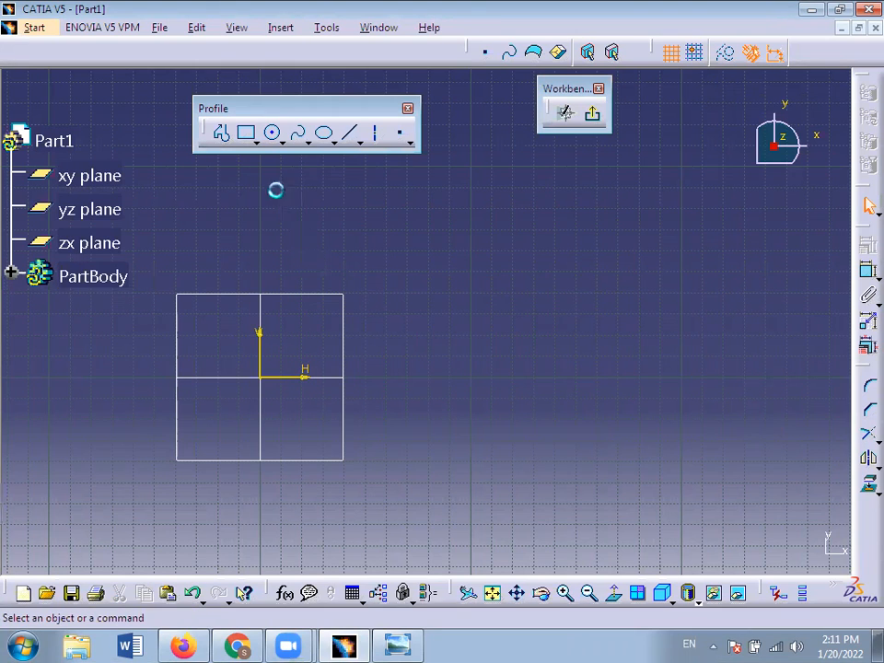
Sketch a rectangle about 53 mm wide and 31 mm high, above and to the right of the origin, and deselect it.
left_click(248, 133)
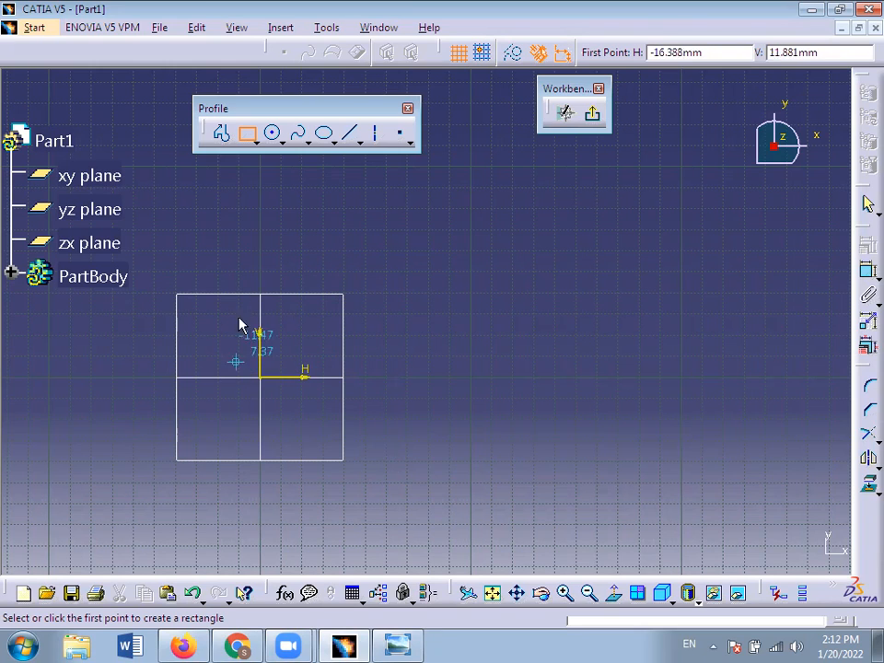
left_click(312, 249)
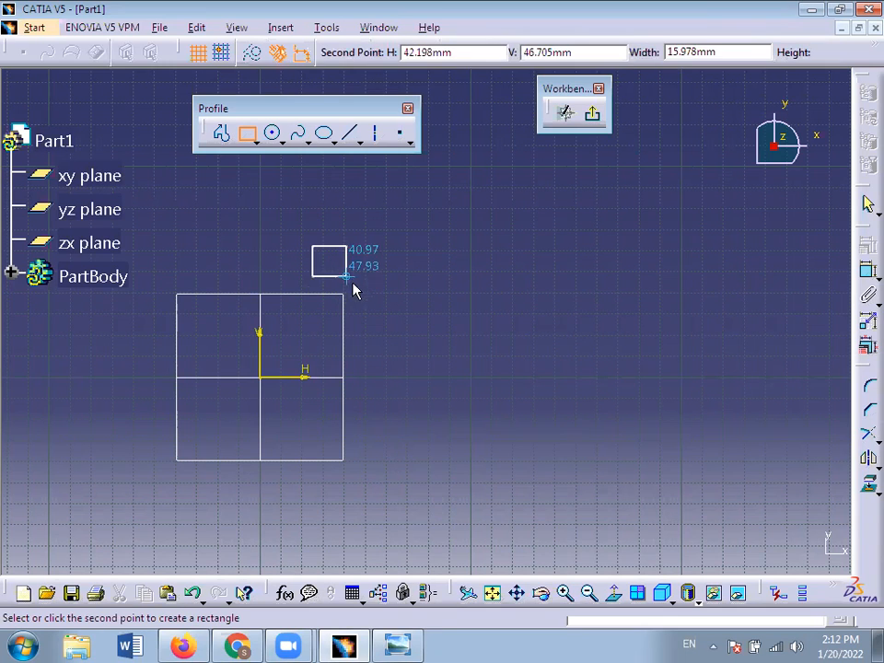
left_click(424, 312)
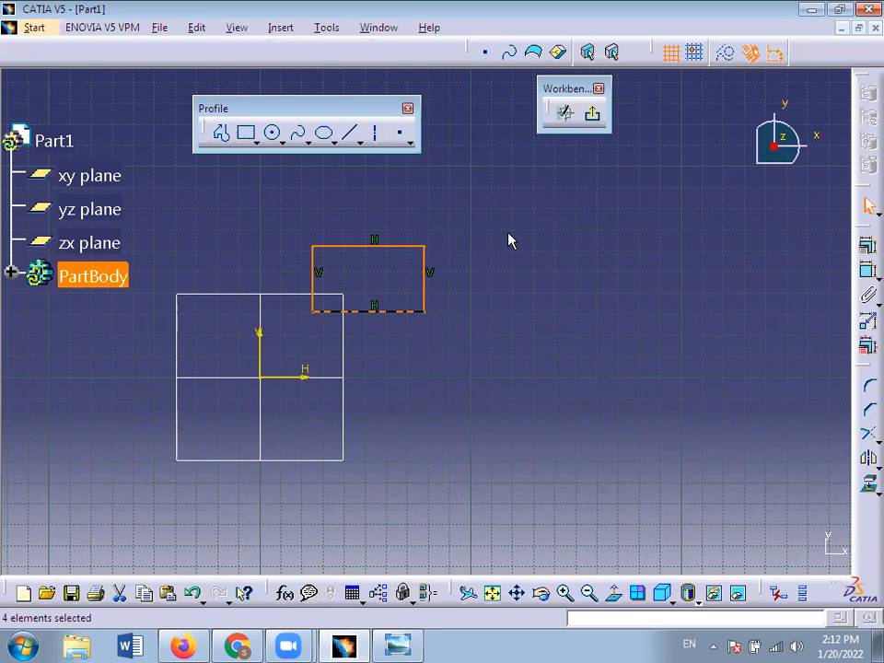
left_click(525, 252)
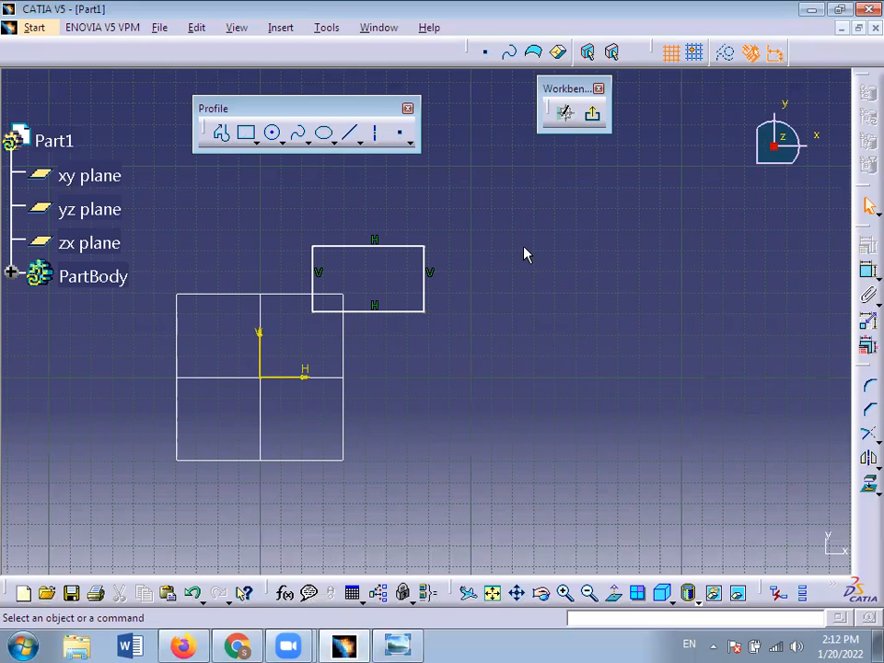
Undock the Constraint toolbar and float it in the drawing area beside the rectangle.
left_click_drag(862, 232, 571, 251)
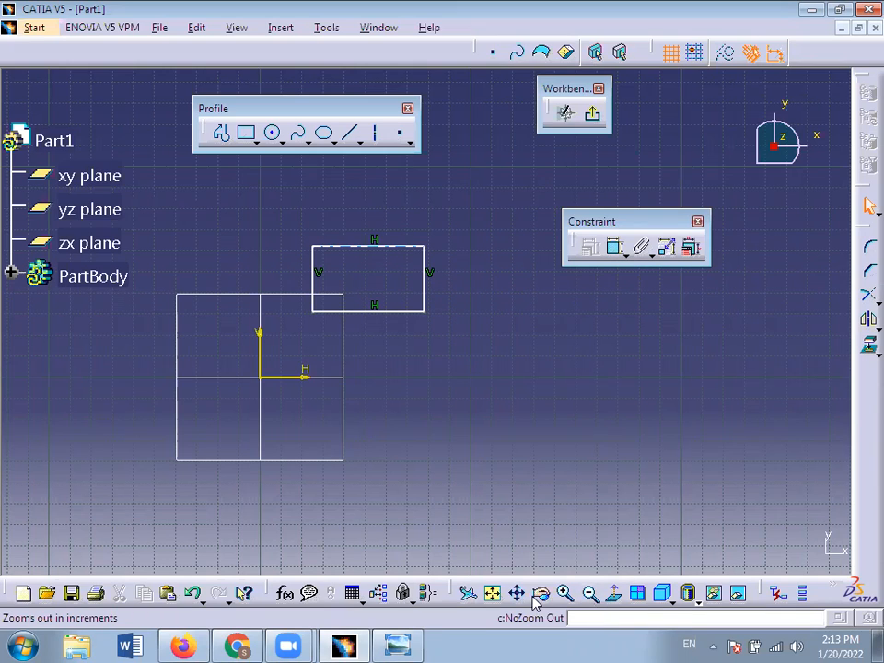
Examine the sketched rectangle at larger and smaller scales and shift it lower in the view.
left_click(567, 595)
left_click(567, 595)
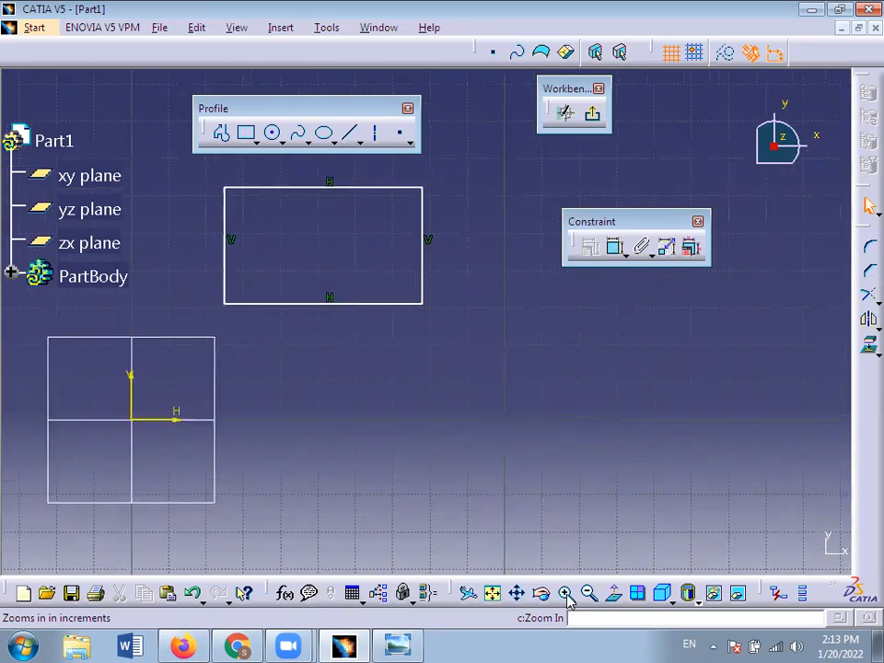
left_click(587, 594)
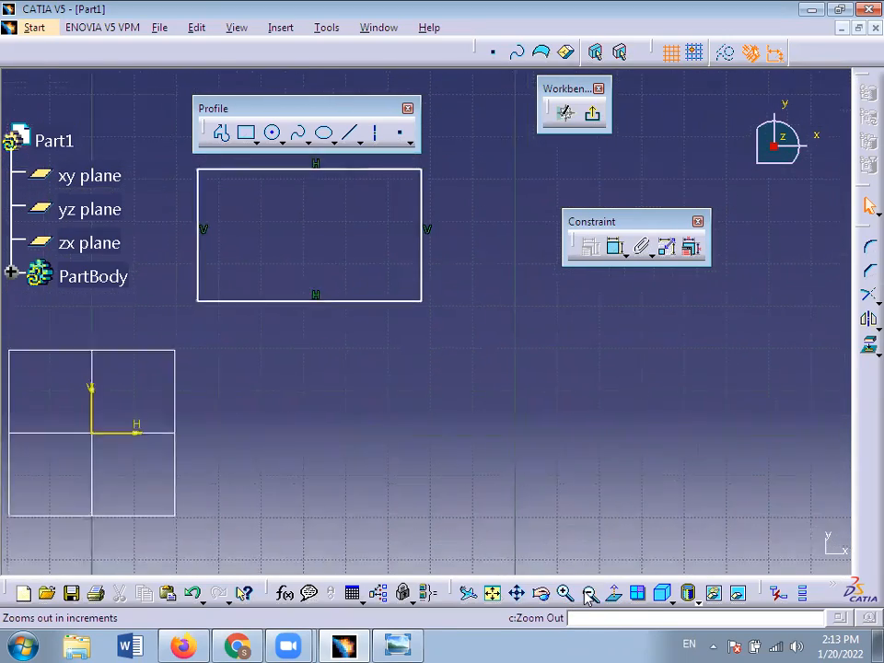
left_click(587, 593)
left_click(587, 594)
left_click(587, 593)
left_click(568, 593)
left_click(587, 593)
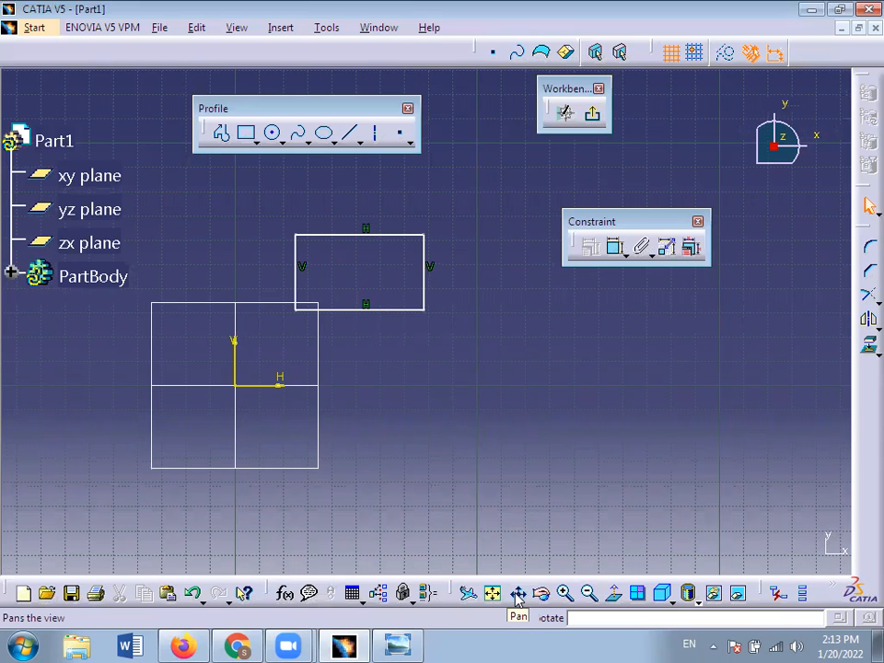
mouse_move(400, 346)
middle_mouse_down()
mouse_move(388, 341)
mouse_move(398, 467)
mouse_move(375, 455)
mouse_move(363, 414)
mouse_move(368, 394)
middle_mouse_up()
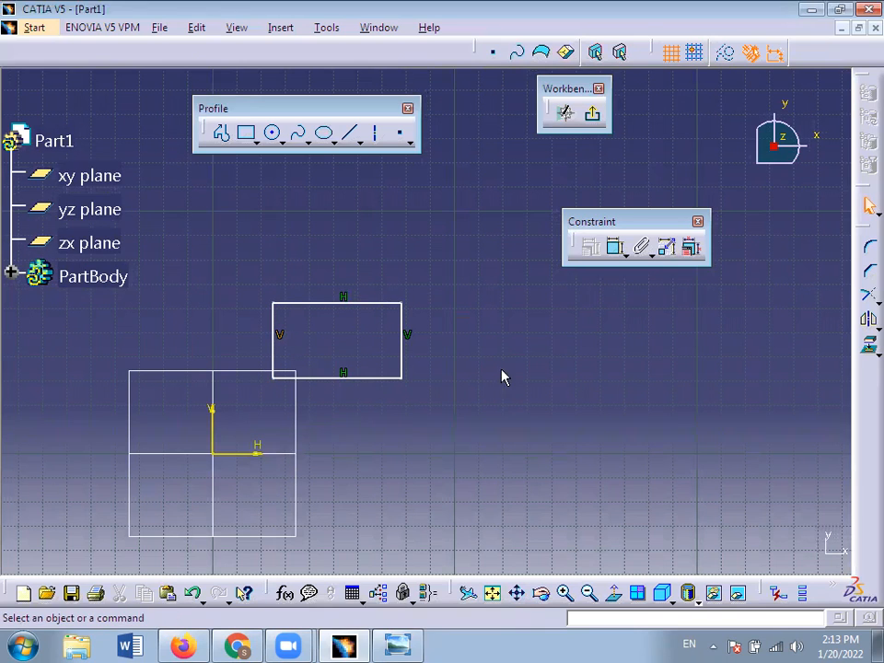
Add a length dimension above the rectangle's top edge and another beside its right edge.
left_click(617, 250)
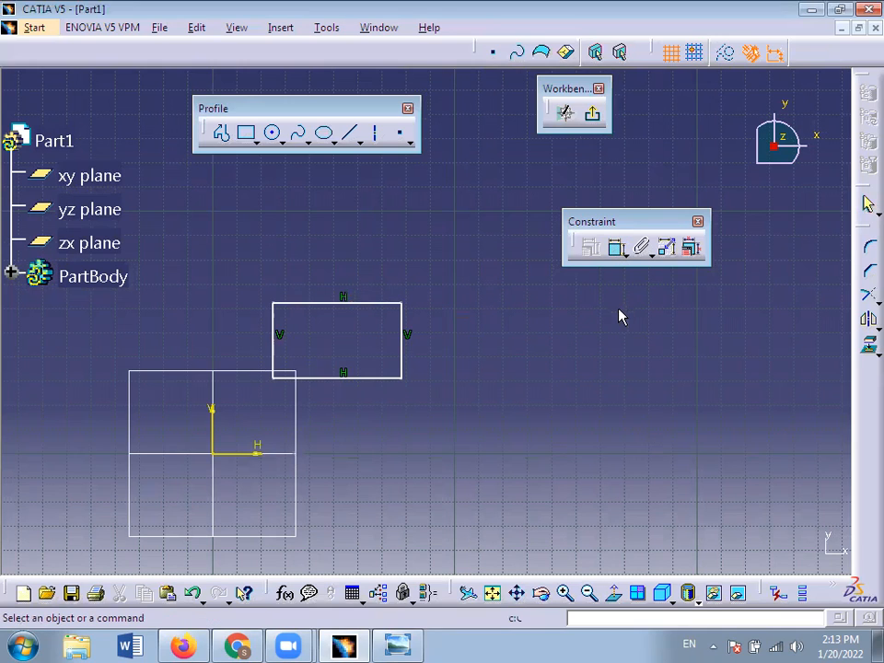
left_click(615, 249)
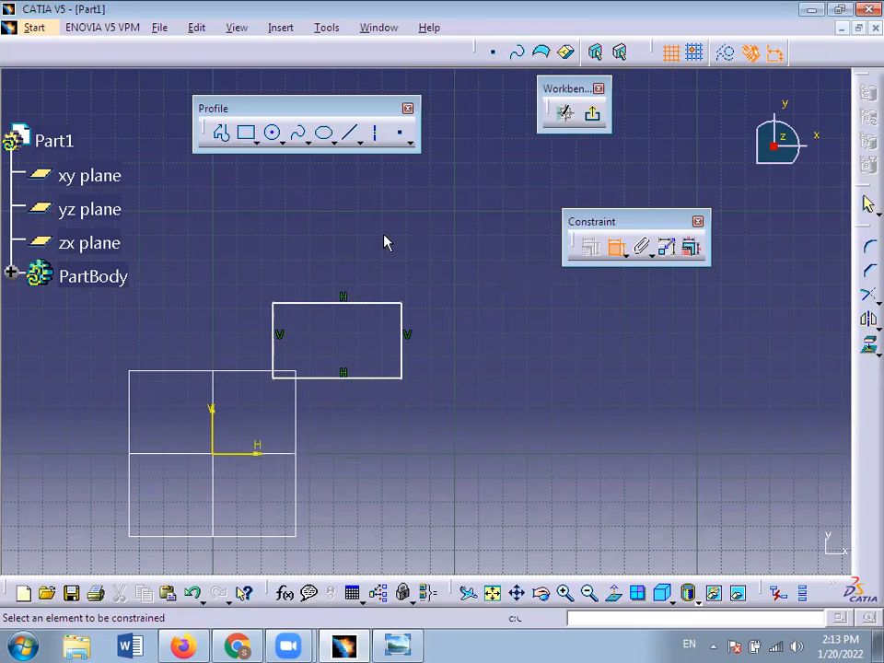
left_click(377, 303)
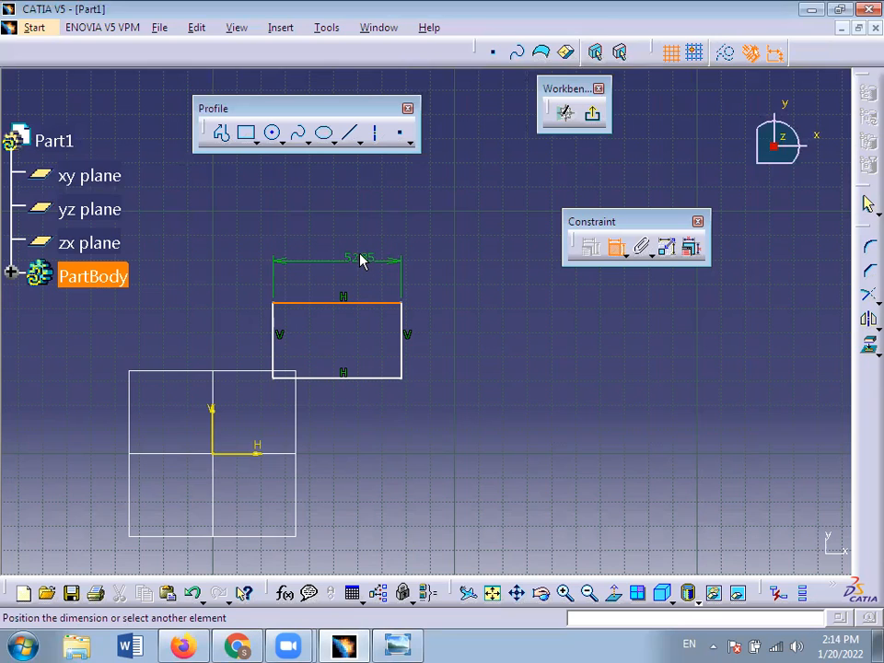
left_click(356, 245)
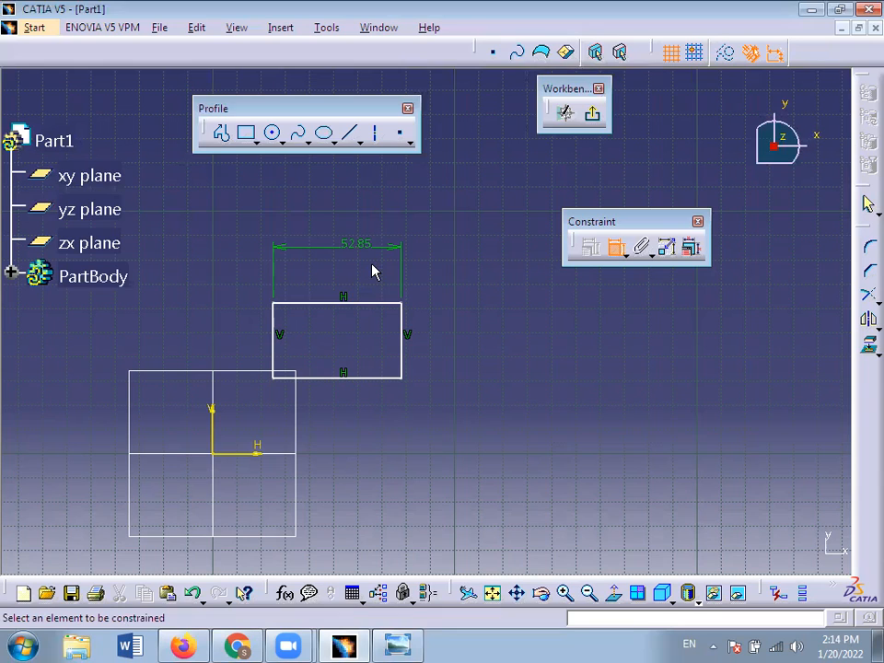
left_click(613, 254)
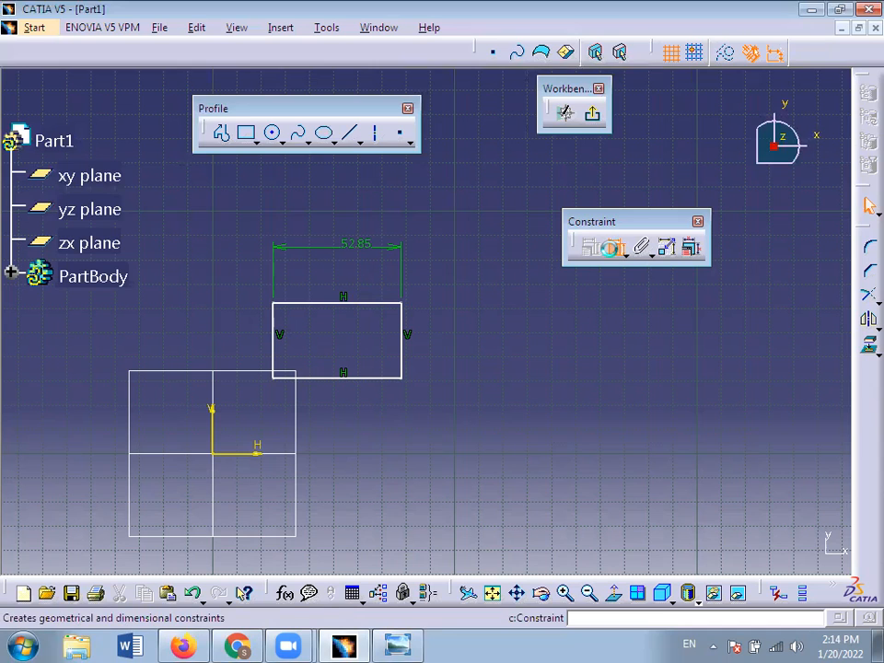
left_click(407, 340)
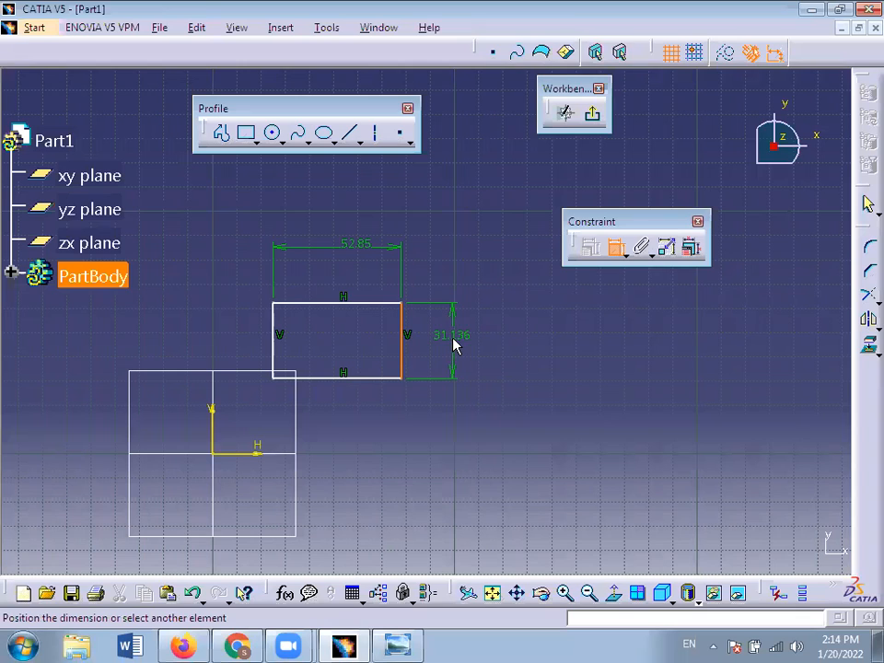
left_click(453, 345)
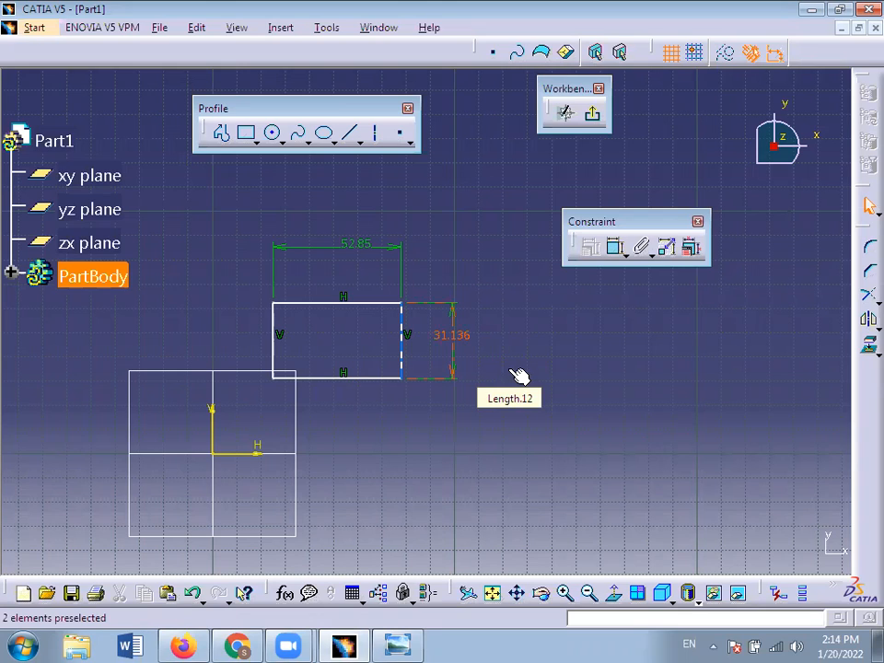
Set the rectangle's width dimension to 80 mm and clear the selection.
double_click(357, 246)
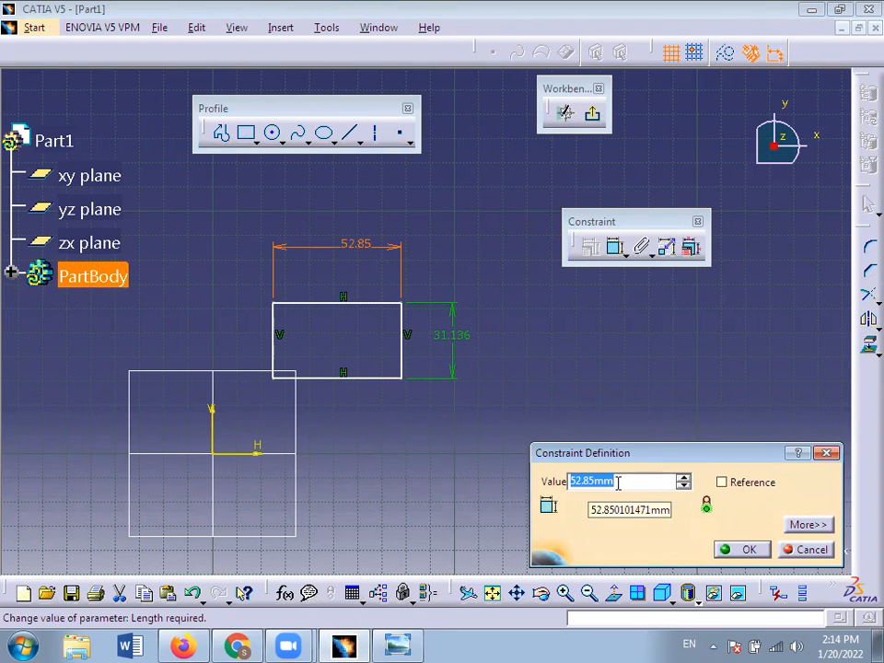
type("80")
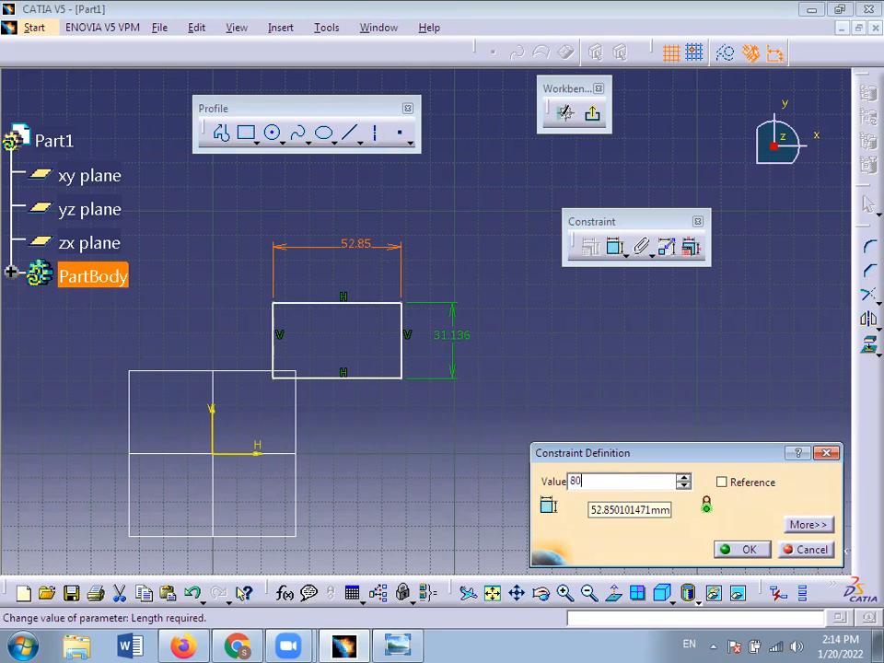
left_click(747, 550)
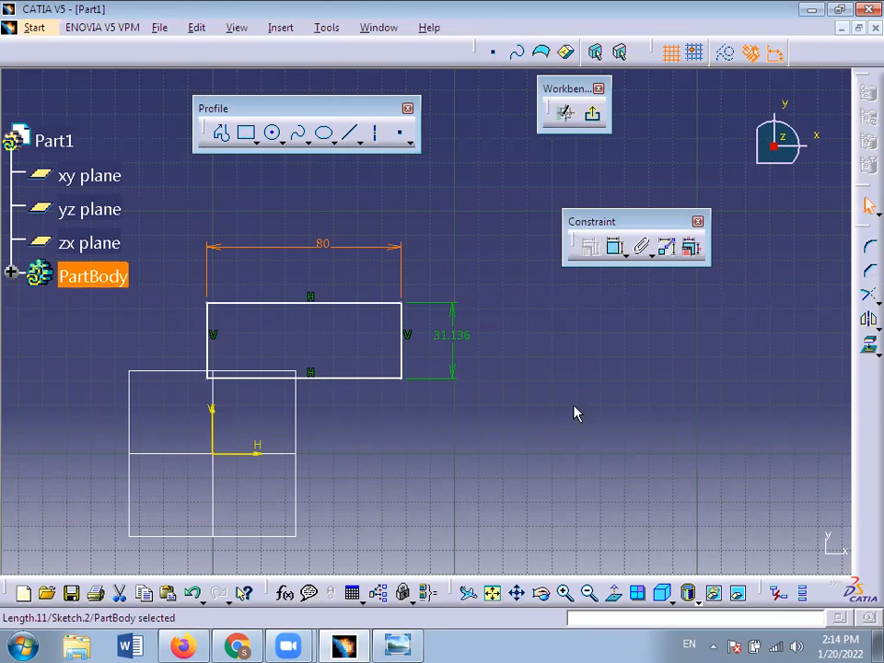
left_click(574, 411)
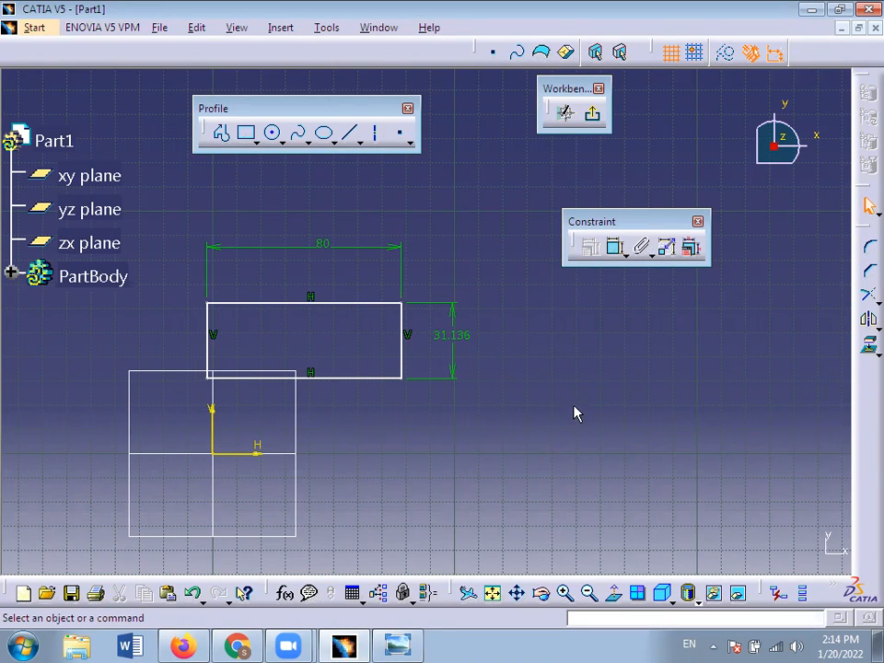
Set the rectangle's height dimension to 40 mm and clear the selection.
double_click(456, 337)
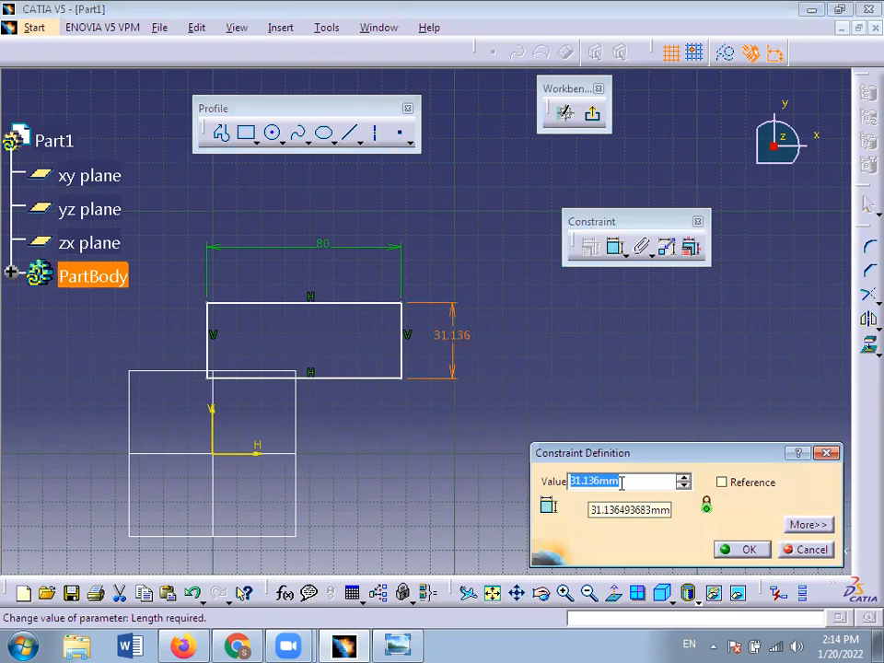
type("40")
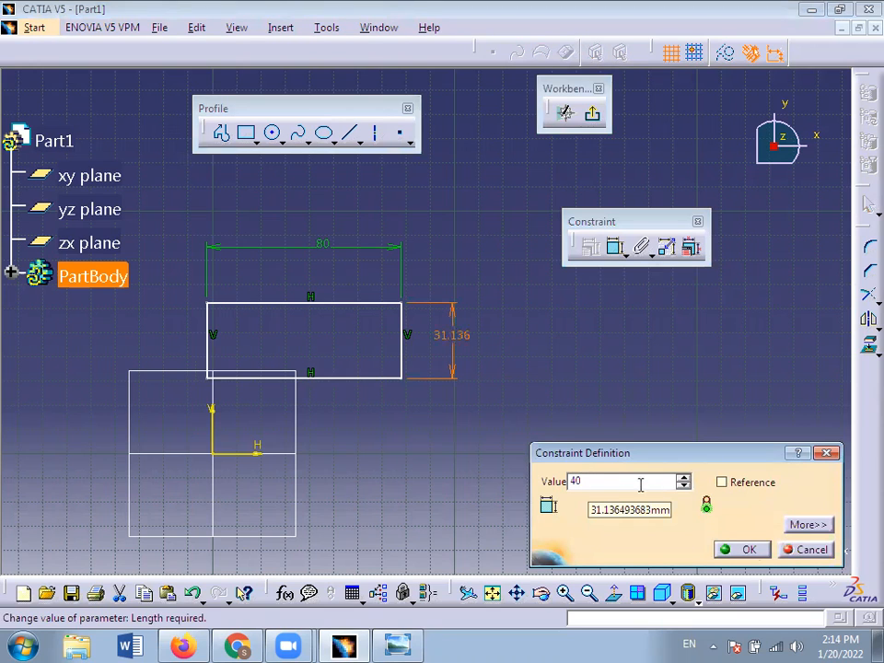
left_click(748, 549)
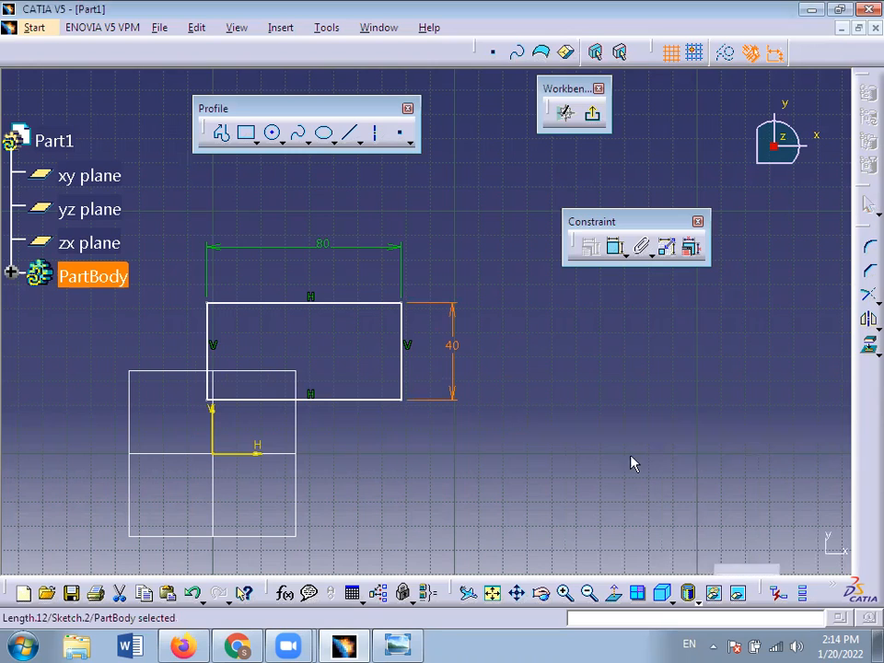
left_click(519, 395)
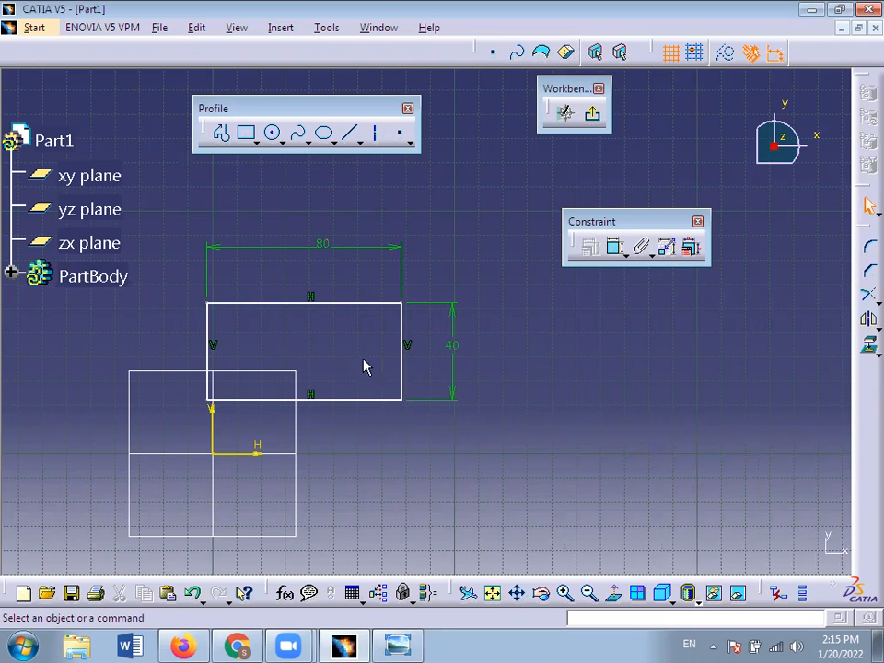
Exit the sketch to return to the 3D part, and deselect the finished rectangle sketch.
left_click(594, 116)
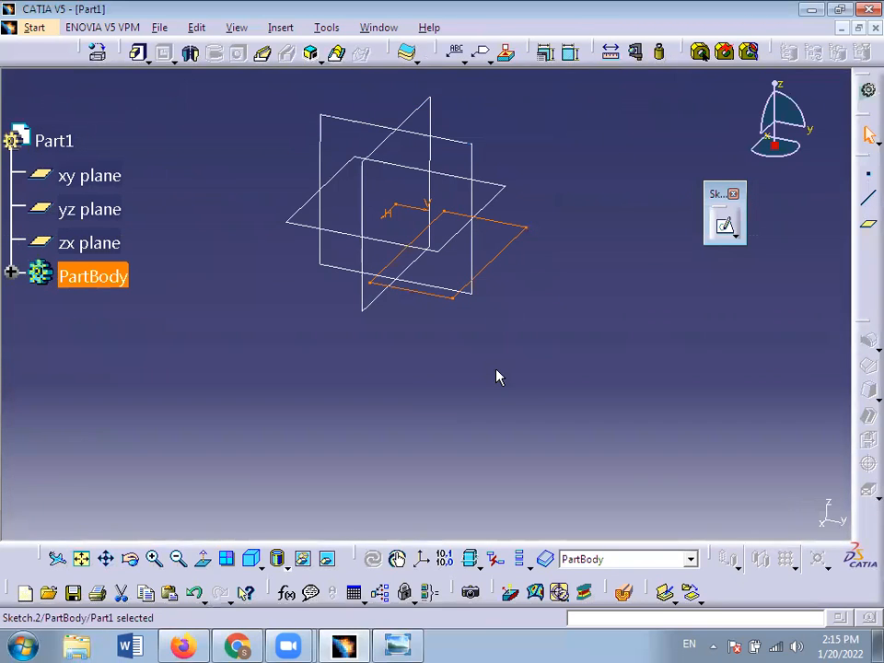
left_click(522, 246)
left_click(626, 354)
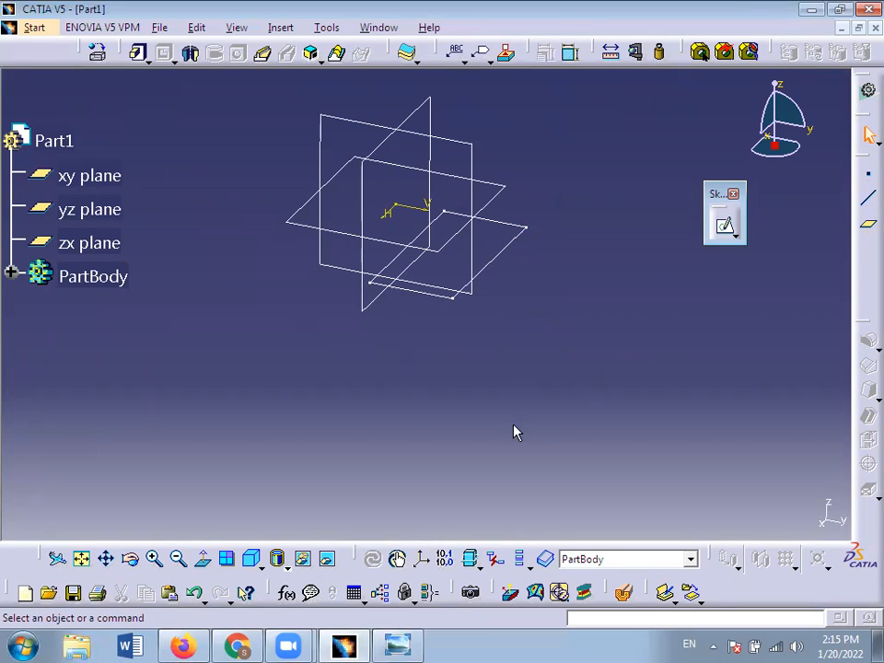
Highlight the yz plane and the zx plane in the 3D view, and clear the selection.
left_click(108, 209)
left_click(99, 241)
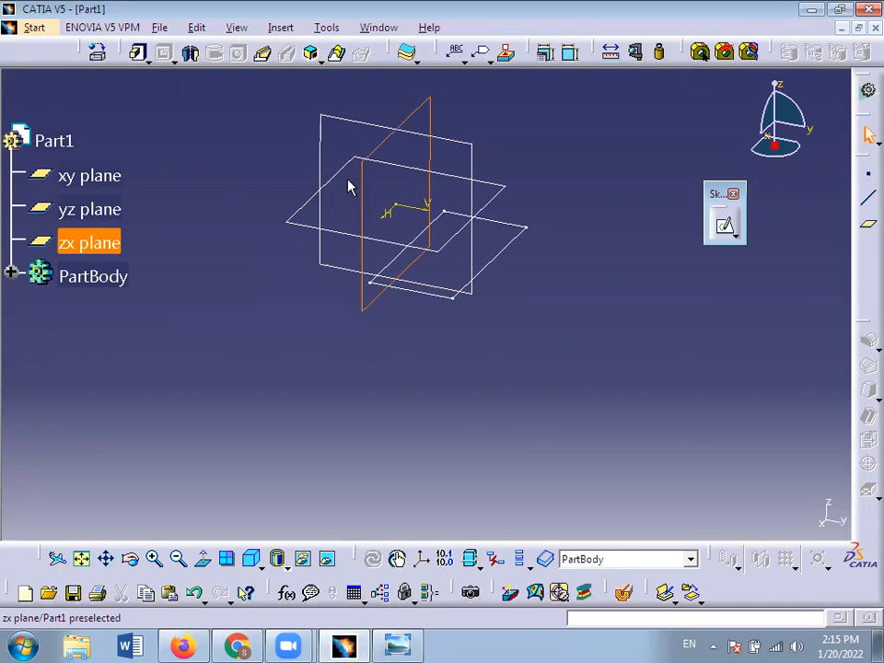
left_click(528, 227)
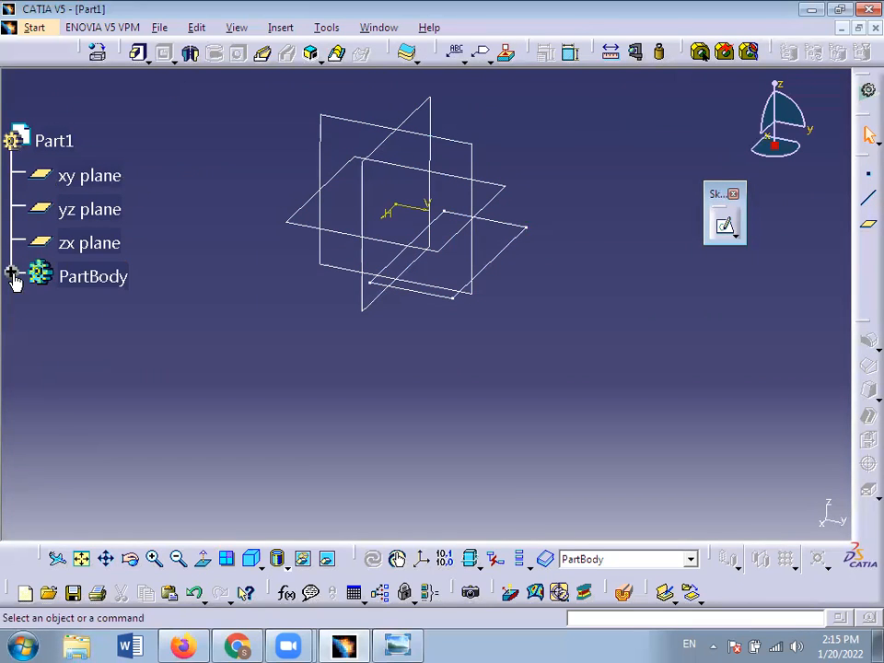
Expand PartBody in the specification tree, highlight its rectangle sketch, and clear the selection.
left_click(12, 273)
double_click(129, 316)
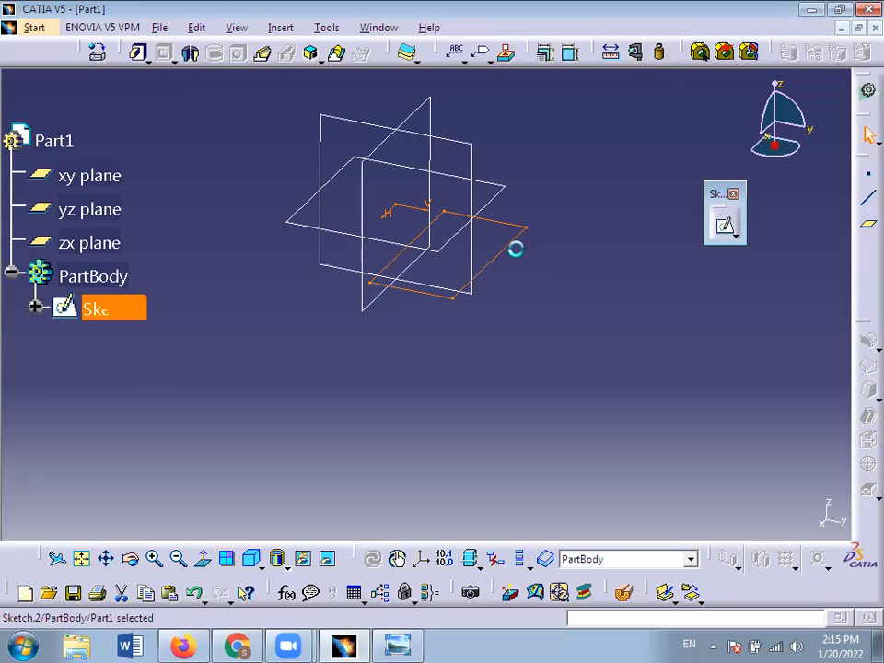
left_click(329, 332)
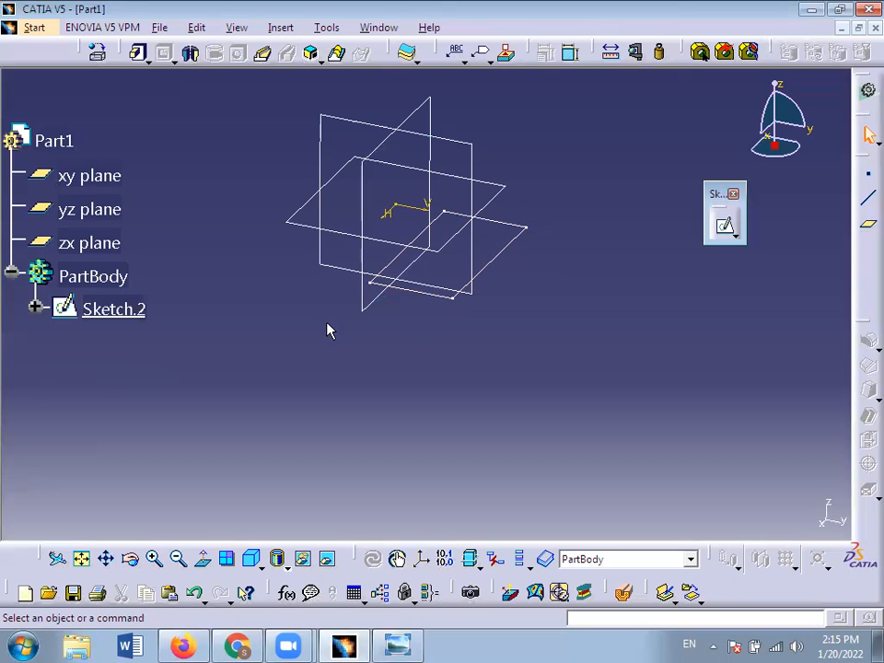
Highlight the rectangle sketch, clear the selection, and float the View toolbar over the lower part of the 3D area.
double_click(134, 311)
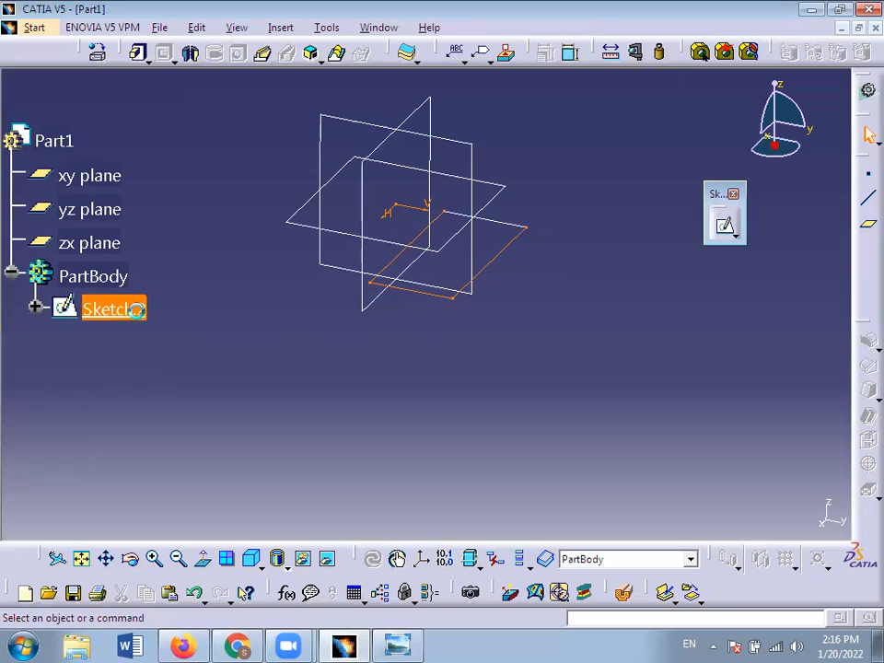
left_click(293, 390)
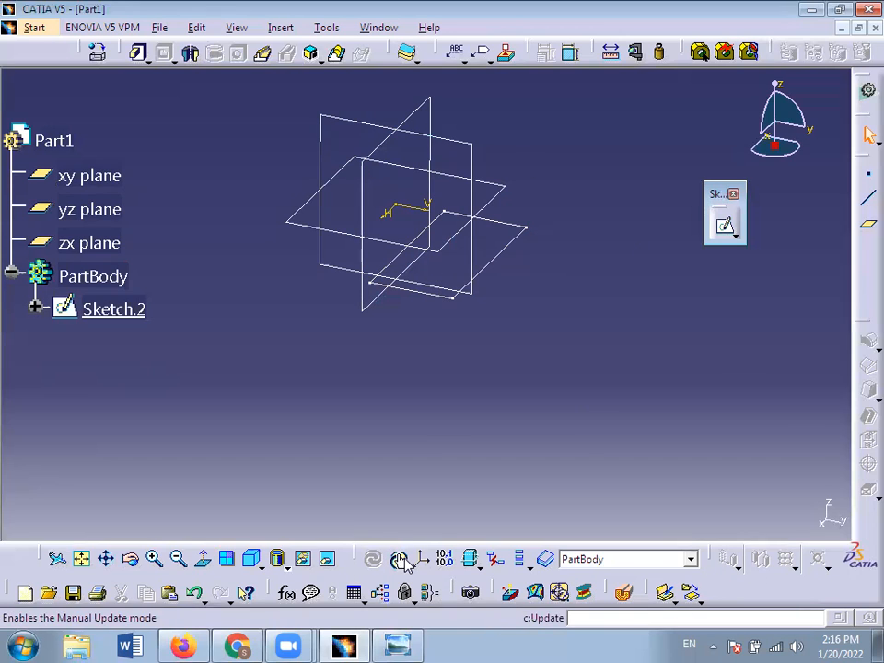
left_click_drag(361, 559, 445, 547)
left_click_drag(34, 557, 93, 473)
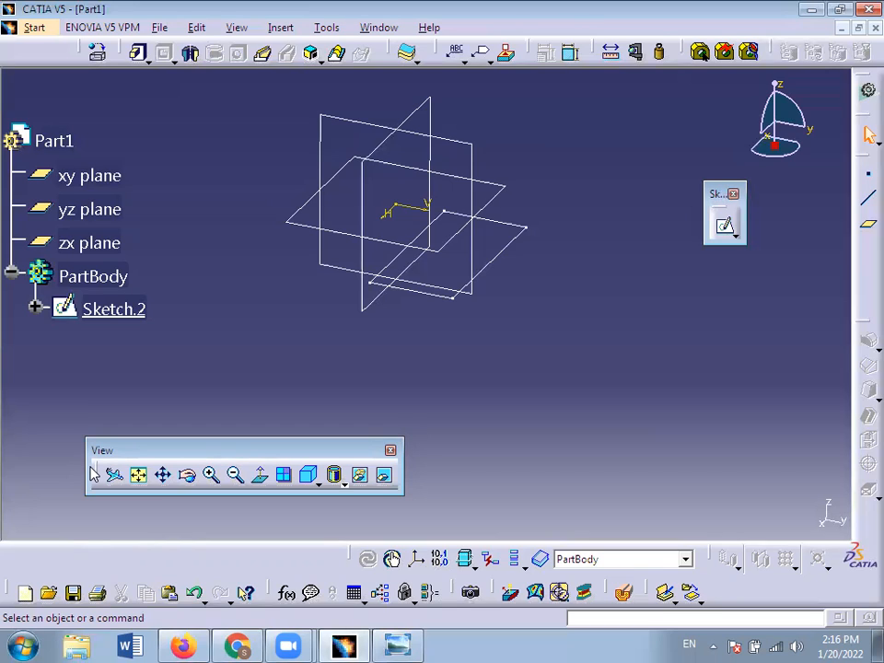
Use the Pan tool repeatedly to shift the planes and rectangle within the 3D area.
left_click(164, 476)
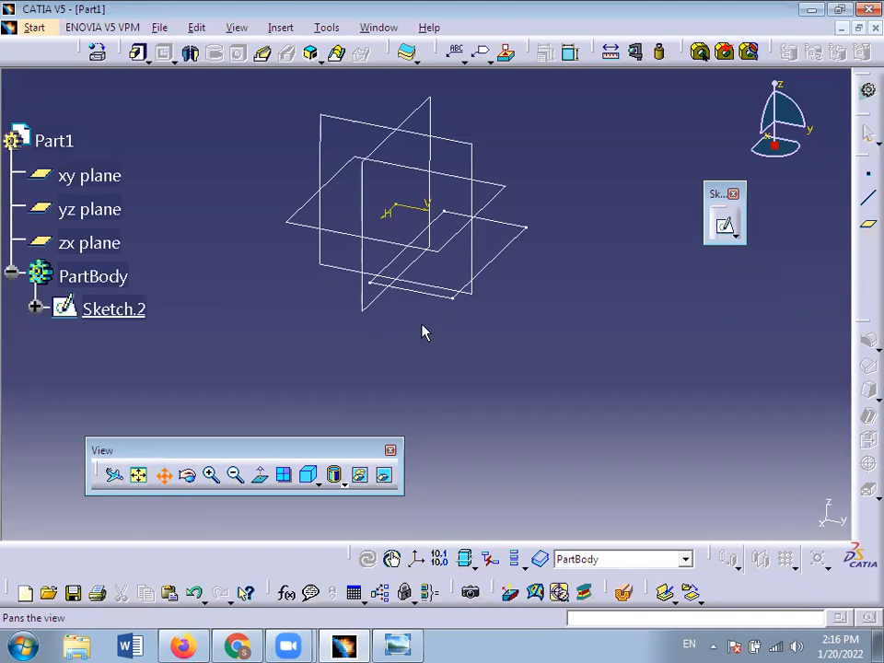
left_click_drag(424, 331, 246, 294)
middle_click_drag(247, 293, 262, 281)
left_click(163, 476)
left_click(243, 321)
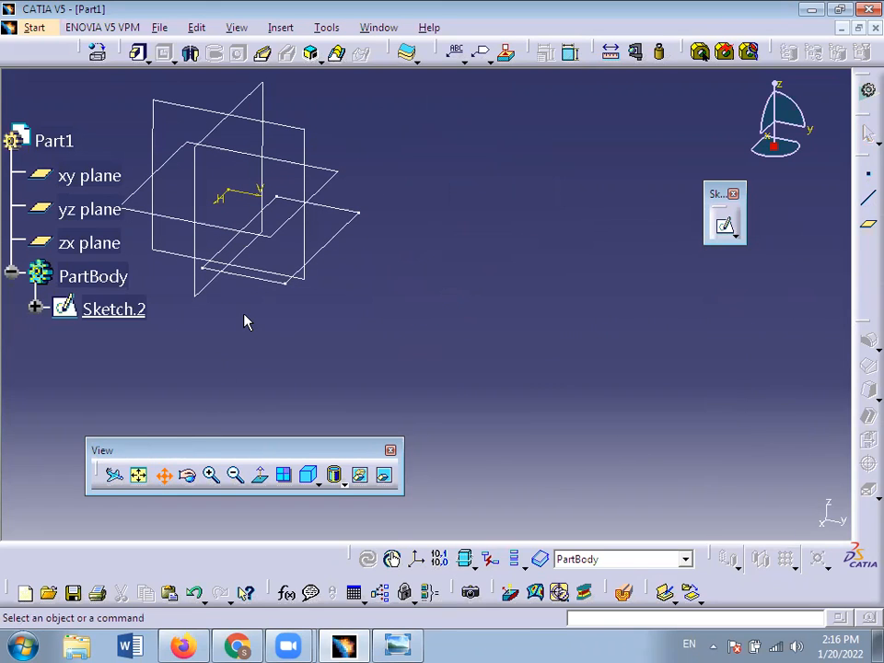
mouse_move(244, 322)
middle_mouse_down()
mouse_move(416, 302)
mouse_move(588, 358)
mouse_move(722, 416)
mouse_move(391, 481)
mouse_move(89, 505)
mouse_move(146, 309)
mouse_move(357, 254)
mouse_move(682, 381)
mouse_move(558, 464)
mouse_move(231, 425)
mouse_move(276, 383)
mouse_move(302, 375)
middle_mouse_up()
Pan the planes and rectangle completely out of sight, and bring all geometry back with Fit All In.
left_click(164, 474)
left_click_drag(426, 295, 128, 154)
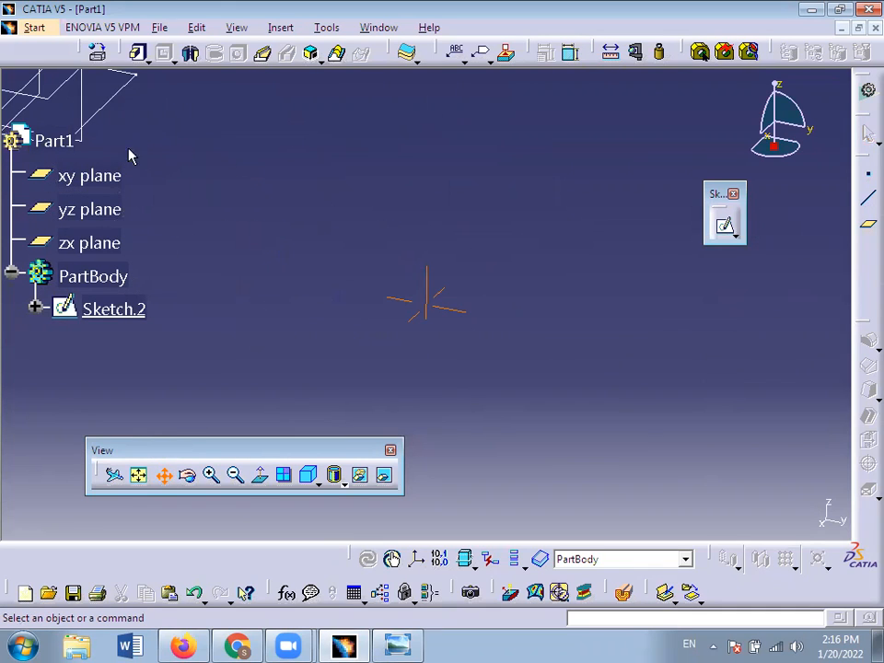
left_click(164, 475)
left_click_drag(410, 386, 116, 54)
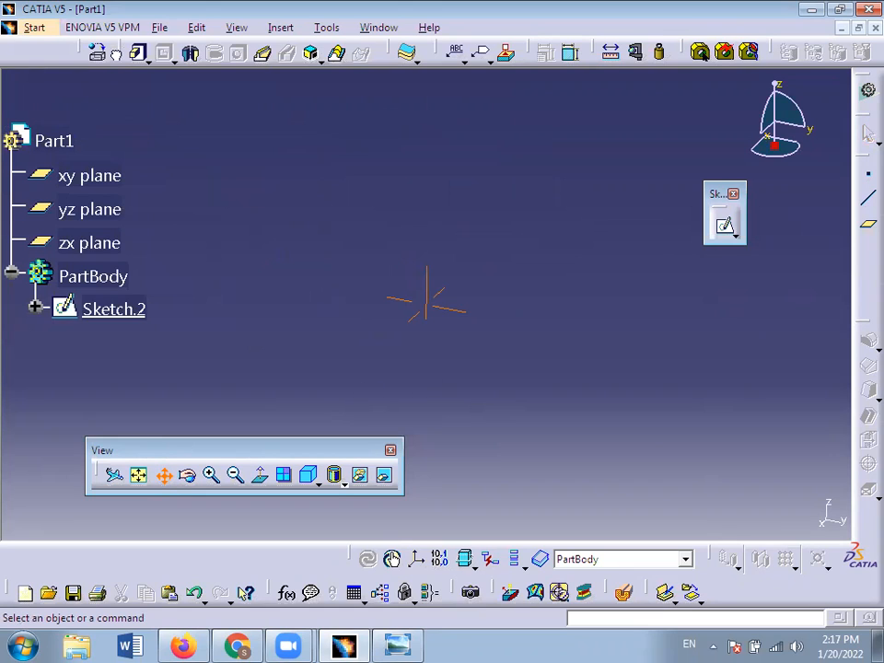
left_click(164, 475)
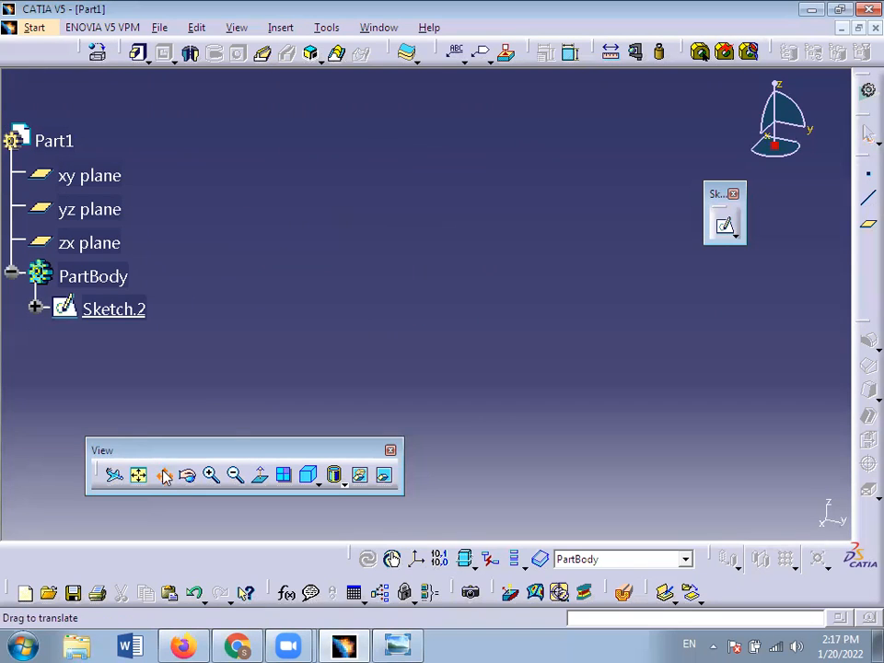
left_click_drag(493, 371, 302, 180)
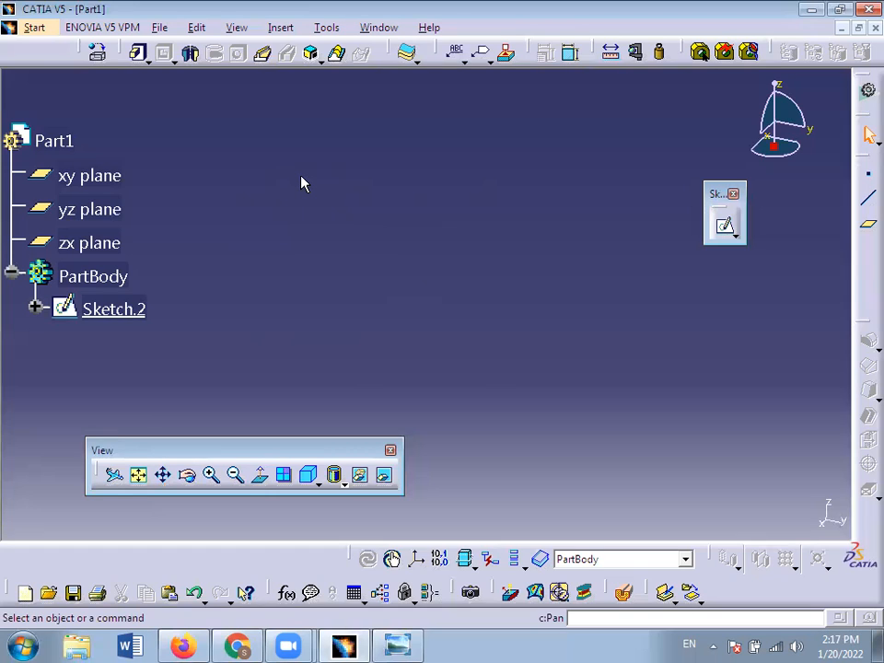
left_click(139, 476)
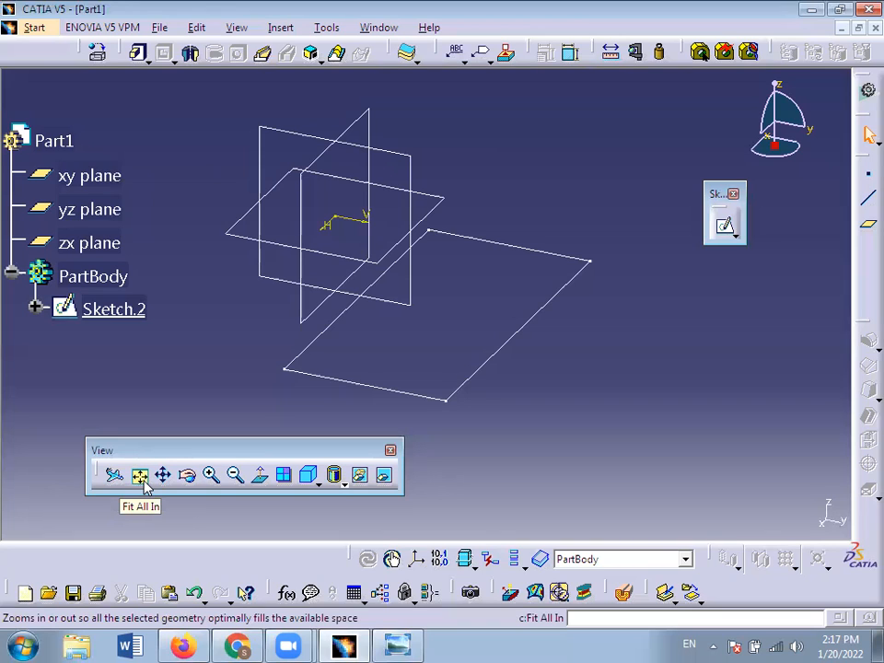
Pan the geometry toward the Sketcher toolbar, redo the last undone change, and clear the selection.
left_click(162, 474)
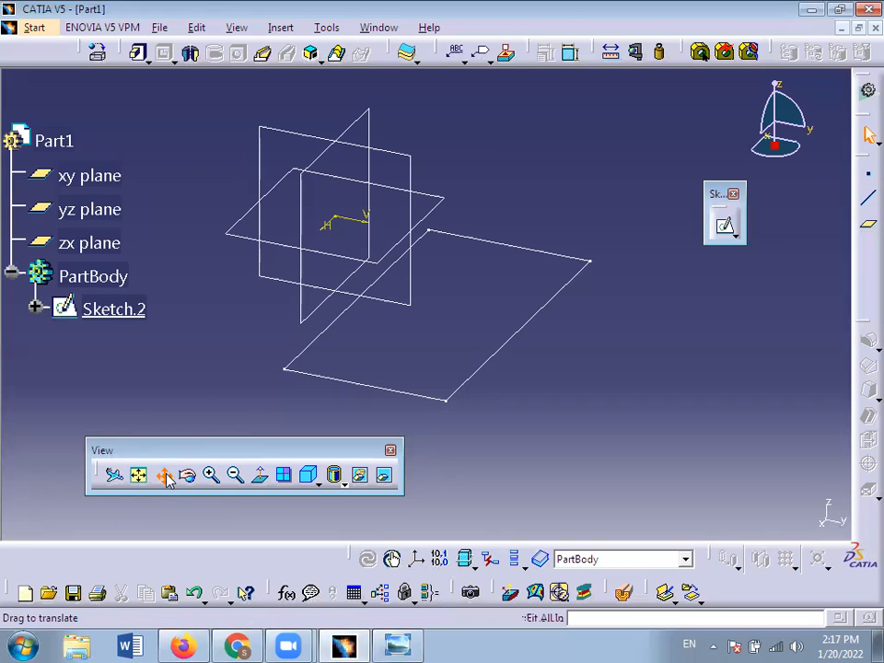
mouse_move(404, 357)
left_mouse_down()
mouse_move(633, 333)
mouse_move(678, 363)
left_mouse_up()
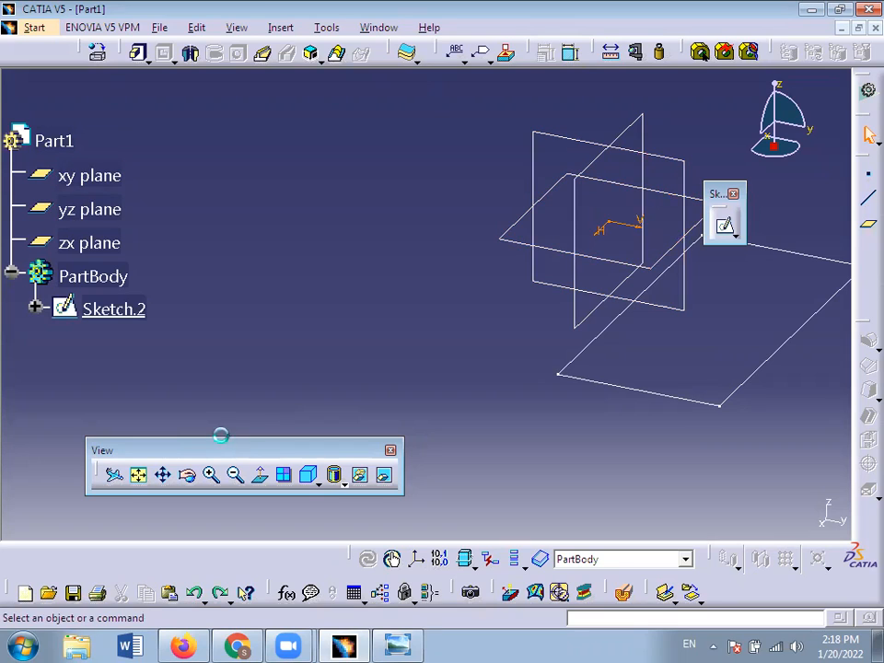
key("ctrl+y")
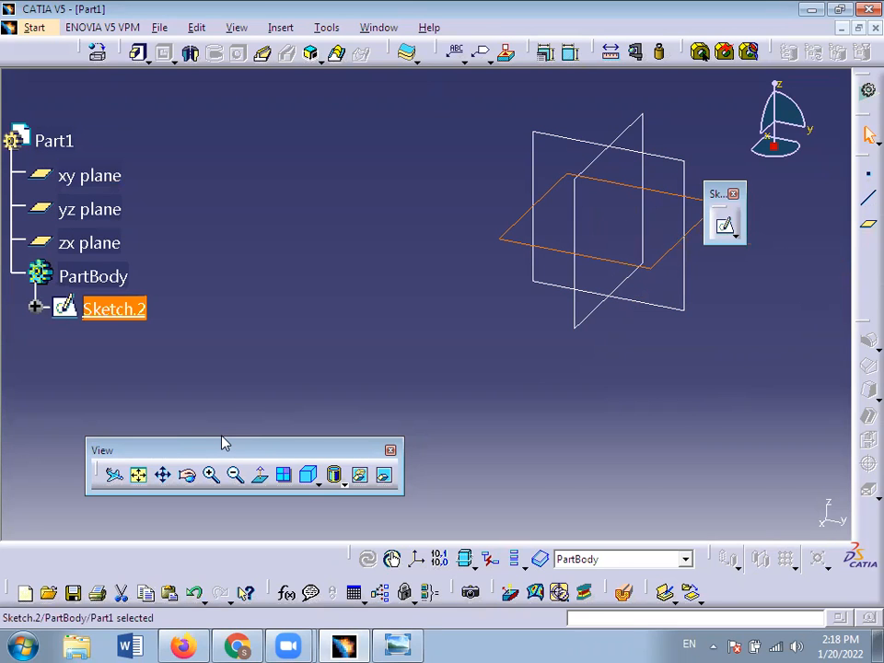
left_click(321, 416)
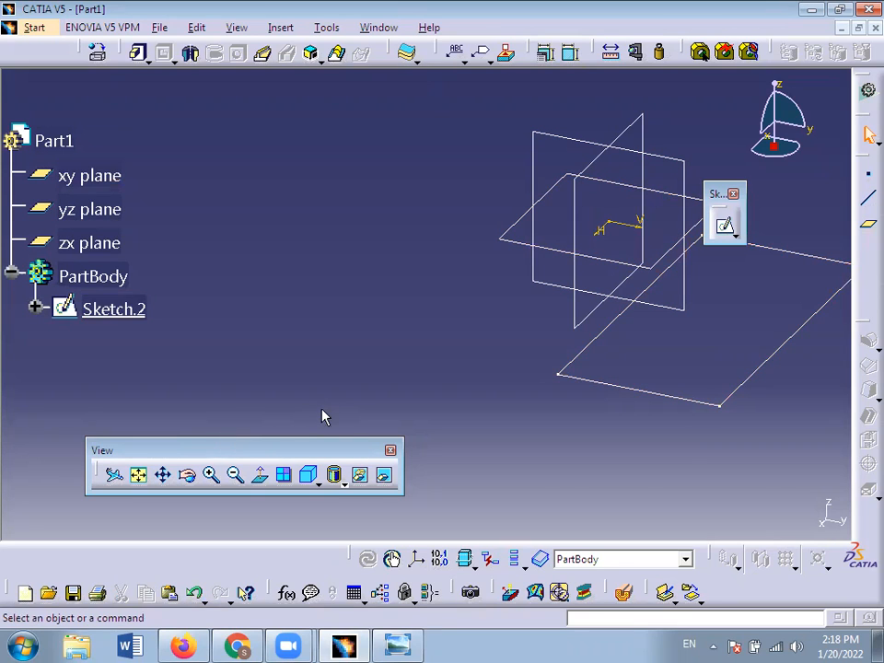
Rotate the planes and rectangle to another angle, and try the zoom-in and zoom-out tools on them.
left_click(188, 474)
mouse_move(580, 384)
left_mouse_down()
mouse_move(694, 339)
mouse_move(602, 251)
mouse_move(574, 298)
mouse_move(645, 211)
mouse_move(523, 174)
mouse_move(589, 309)
mouse_move(589, 178)
mouse_move(669, 323)
mouse_move(625, 306)
mouse_move(597, 184)
mouse_move(611, 362)
mouse_move(639, 289)
mouse_move(617, 381)
left_mouse_up()
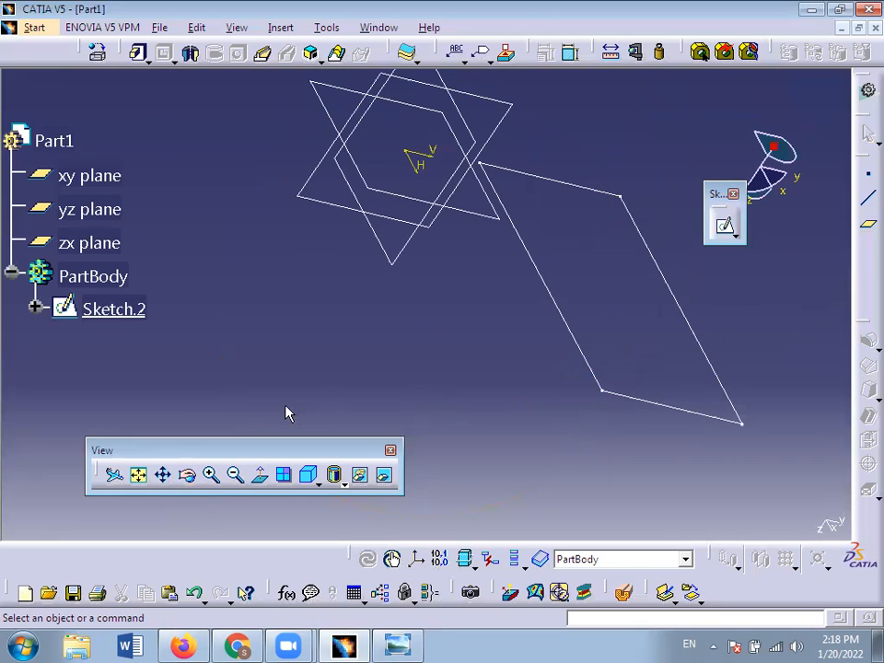
left_click(212, 475)
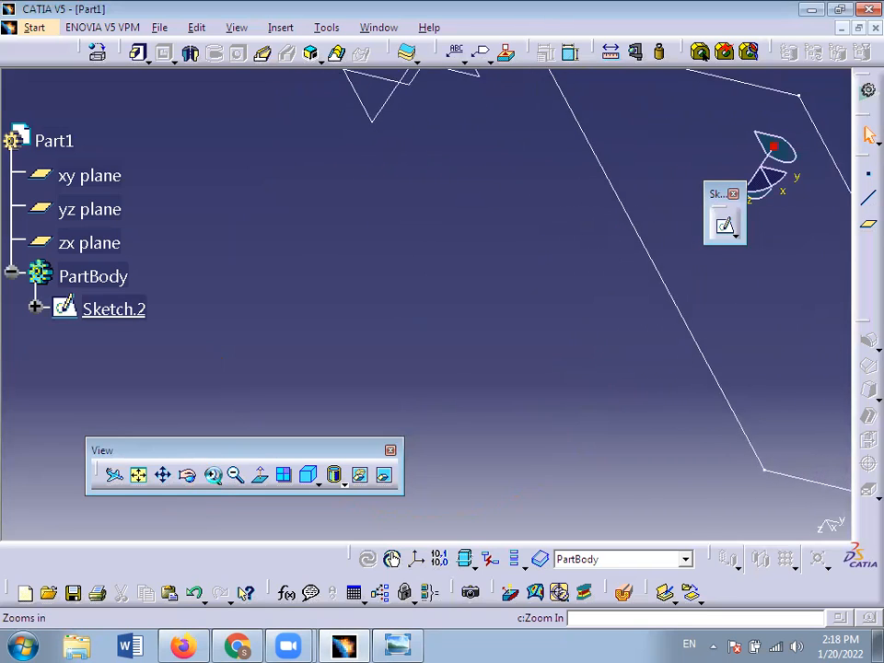
left_click(236, 477)
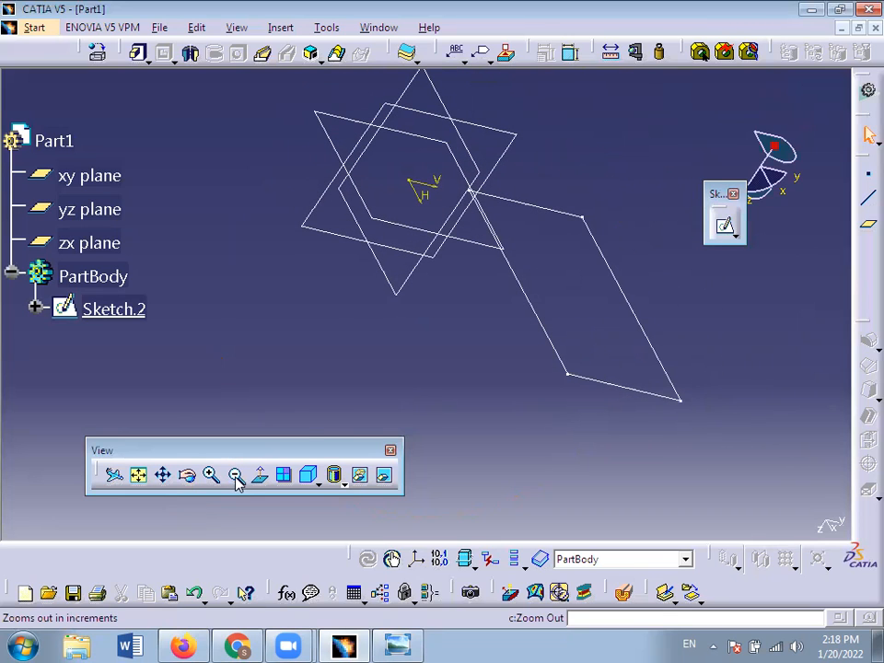
left_click(137, 477)
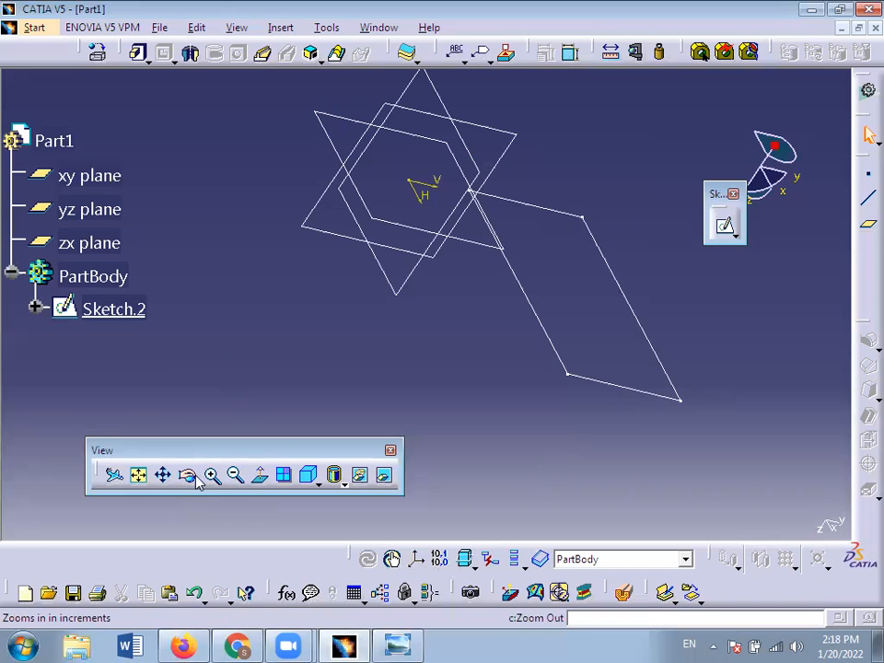
Dock the View toolbar again and float the Sketch-Based Features toolbar above the specification tree.
left_click_drag(229, 458, 181, 536)
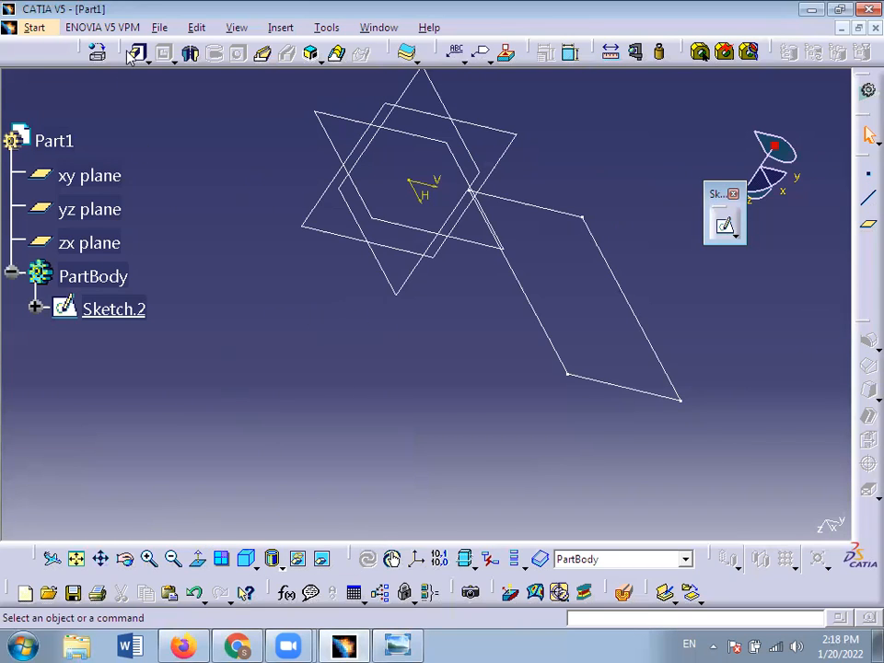
left_click_drag(131, 54, 144, 151)
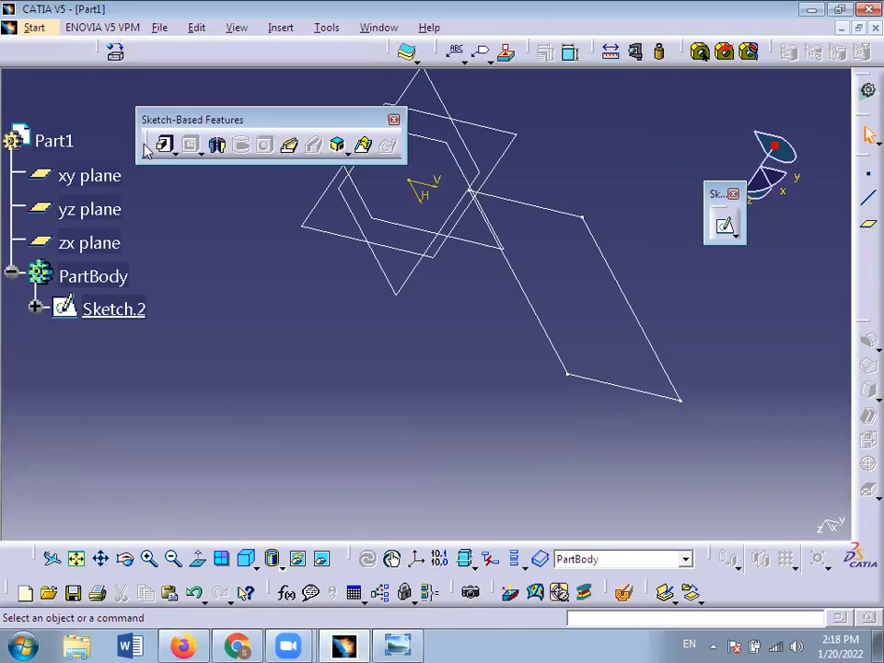
left_click_drag(40, 557, 39, 495)
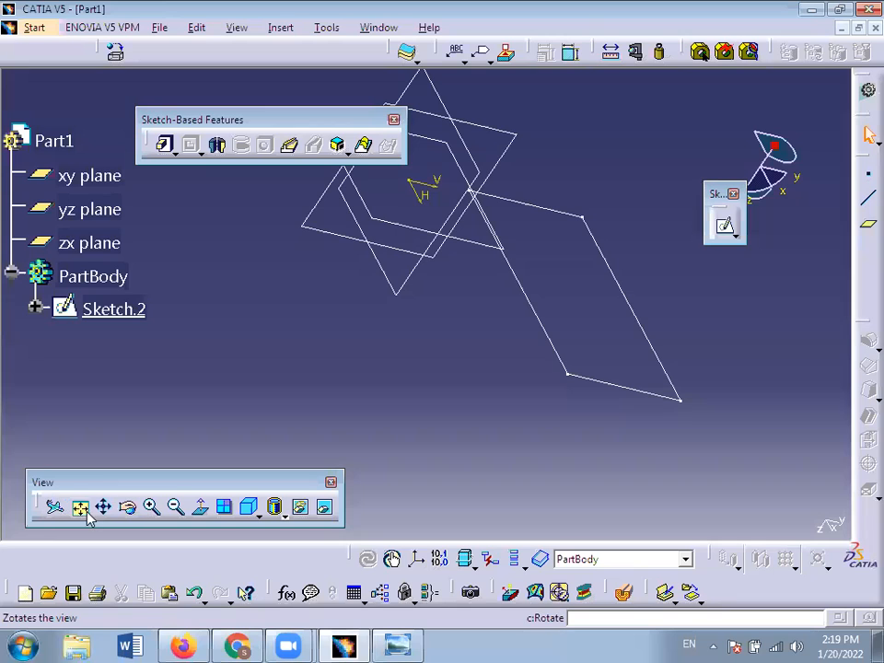
left_click_drag(167, 485, 158, 544)
left_click_drag(243, 124, 213, 98)
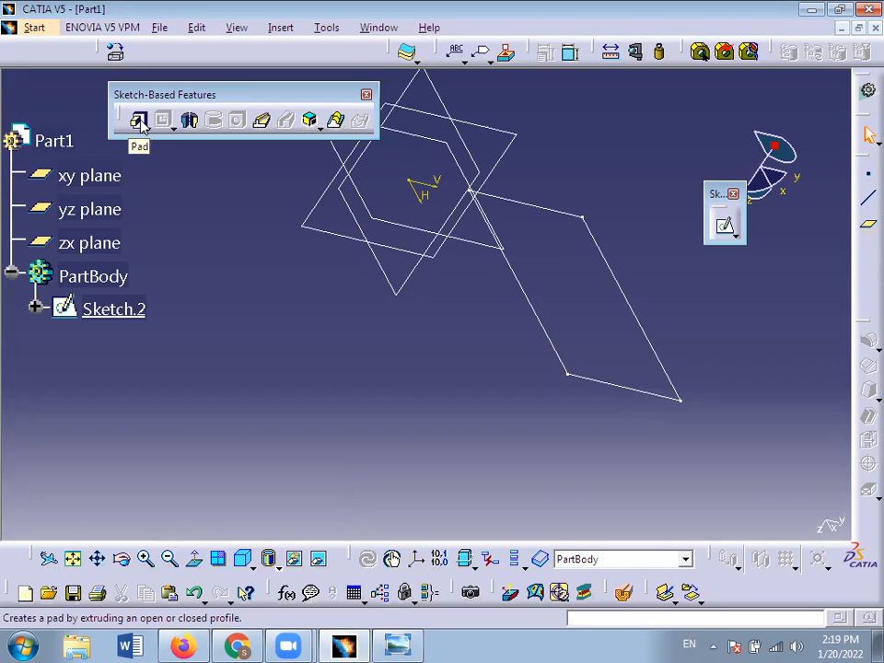
left_click_drag(193, 94, 178, 83)
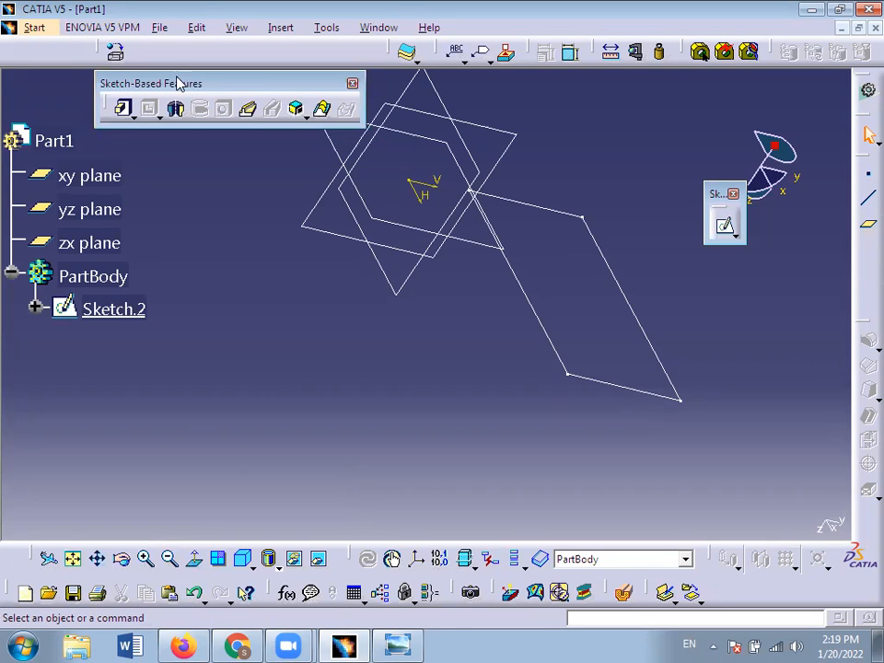
Examine the planes and rectangle from several angles by alternately rotating and panning the model.
left_click(123, 559)
left_click_drag(473, 292, 499, 257)
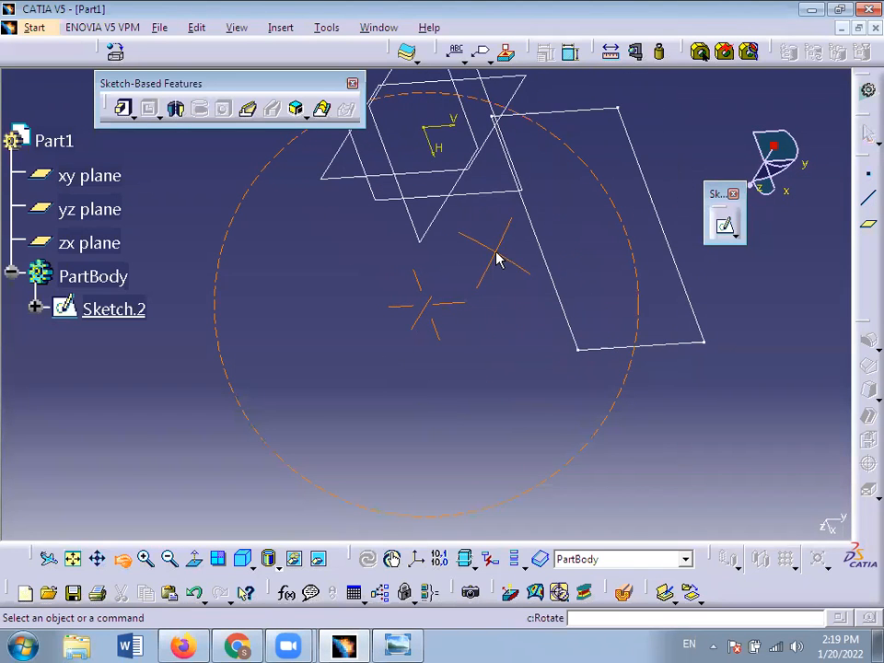
left_click(97, 559)
left_click_drag(562, 238, 559, 363)
left_click(122, 558)
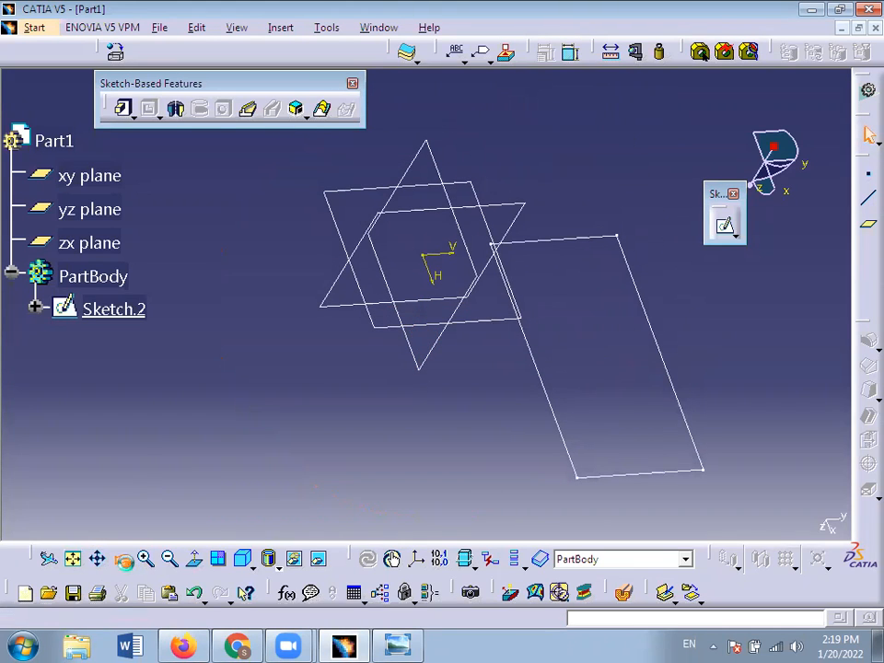
left_click_drag(511, 460, 471, 378)
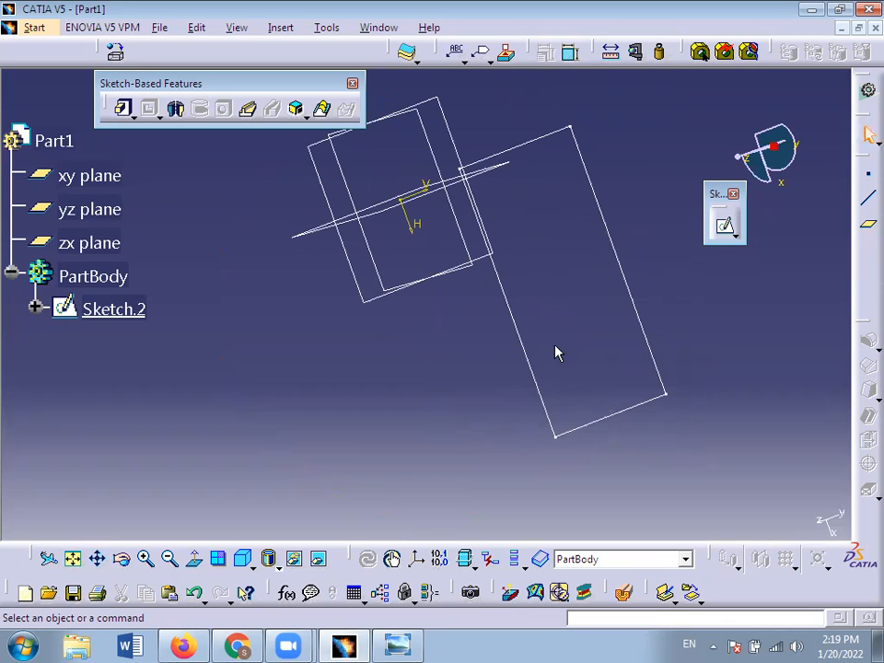
left_click(104, 561)
left_click_drag(515, 367, 500, 424)
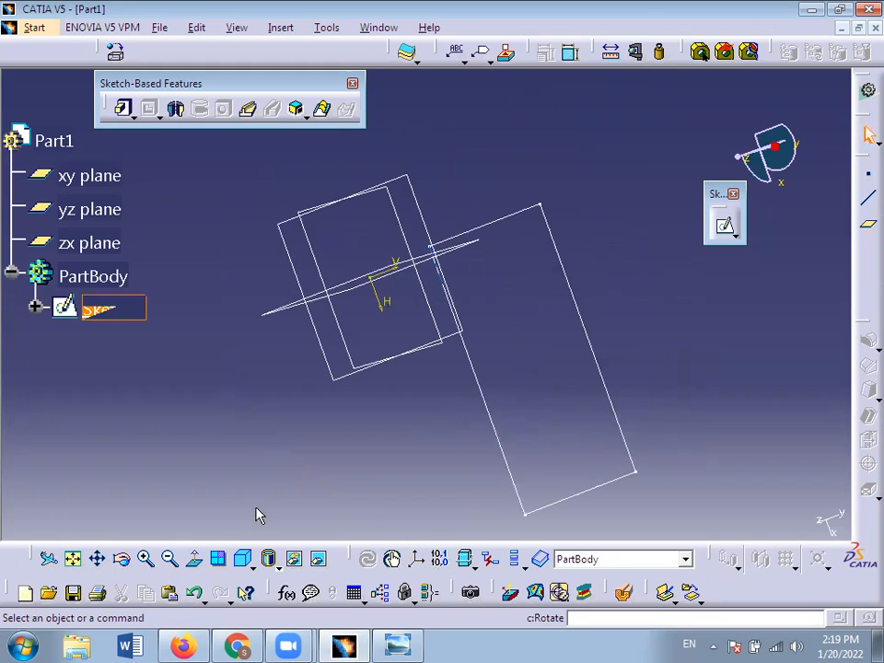
left_click(121, 559)
mouse_move(418, 465)
left_mouse_down()
mouse_move(376, 441)
mouse_move(434, 468)
left_mouse_up()
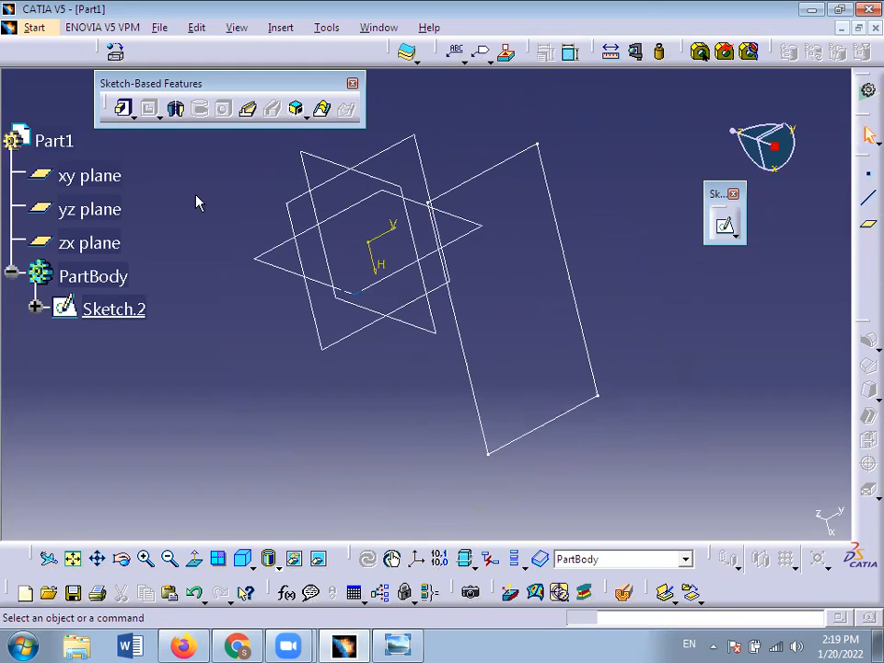
Define a pad with a dimension length of 40 mm using the rectangle sketch as its profile.
left_click(126, 109)
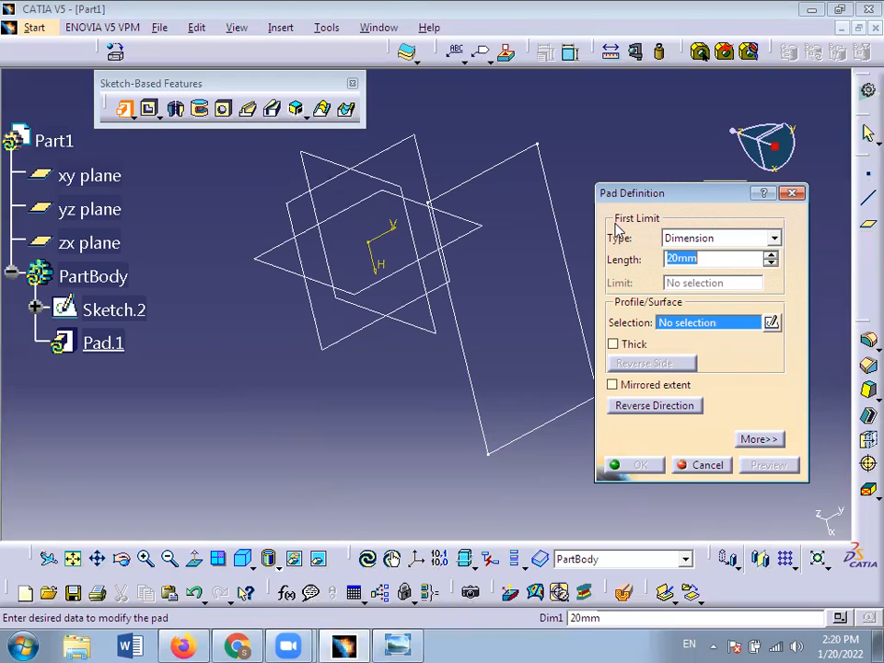
left_click(792, 194)
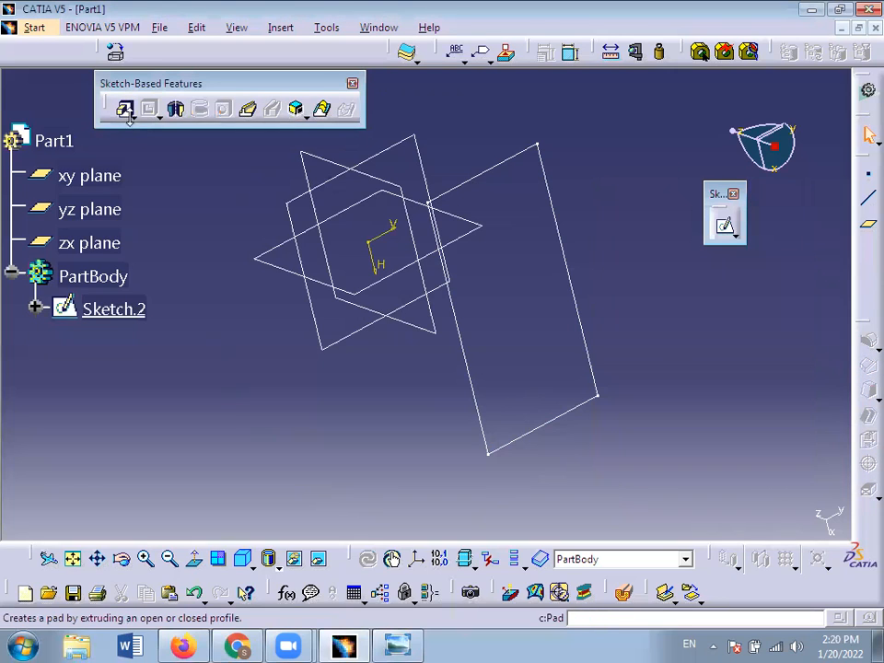
left_click(124, 108)
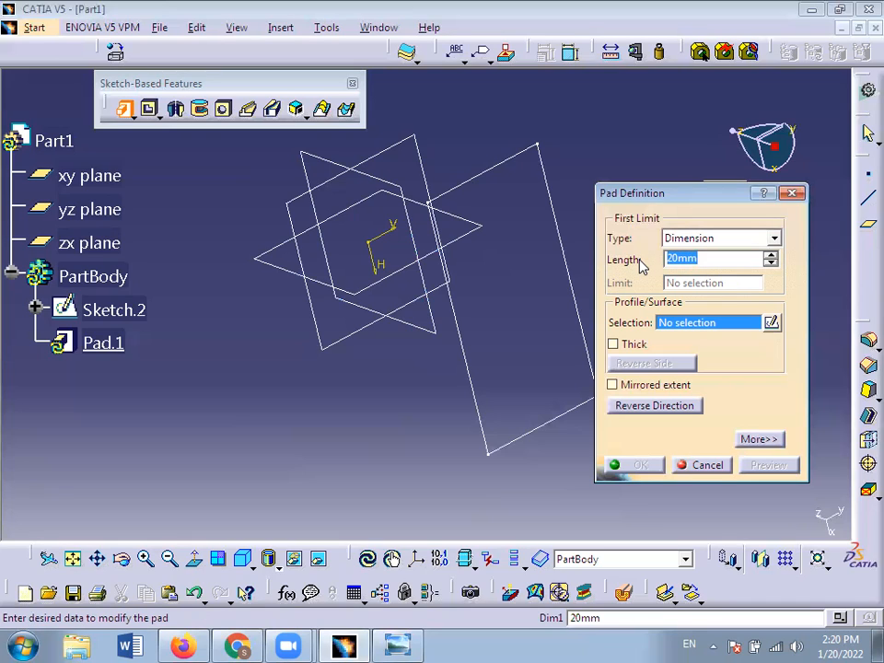
type("40")
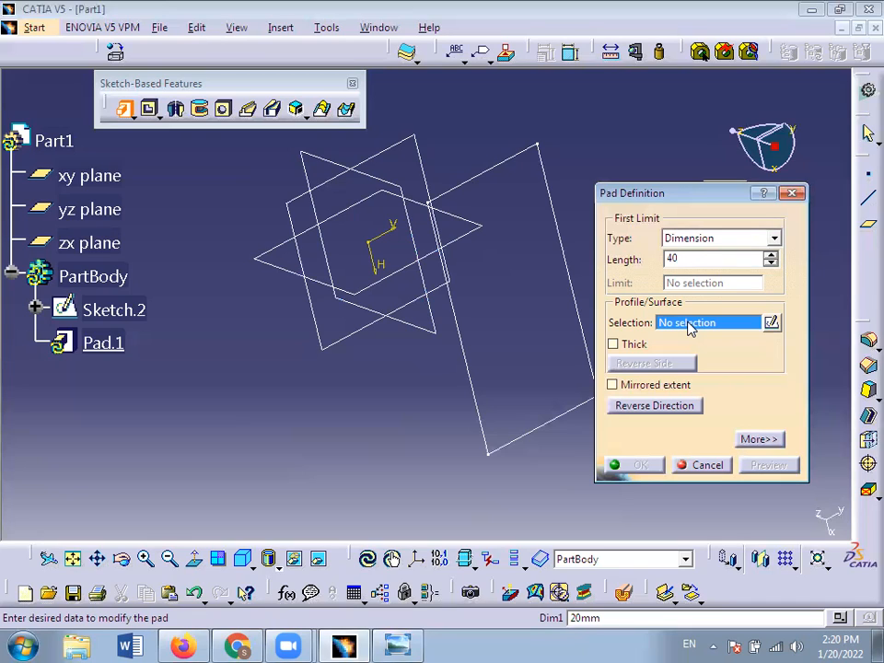
left_click(571, 244)
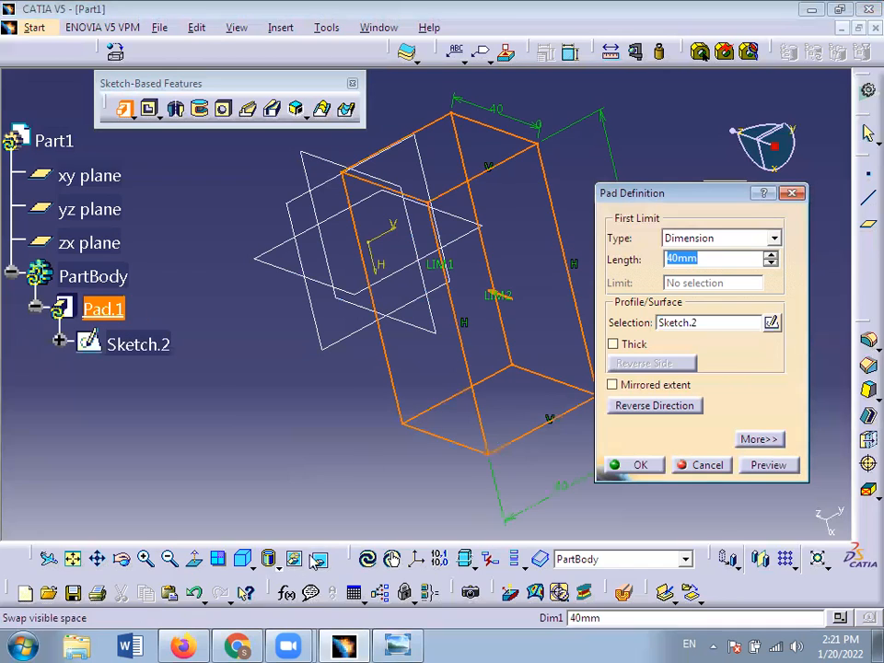
Preview the 40 mm pad as a solid block from another viewing angle.
left_click(122, 559)
left_click_drag(466, 446, 362, 443)
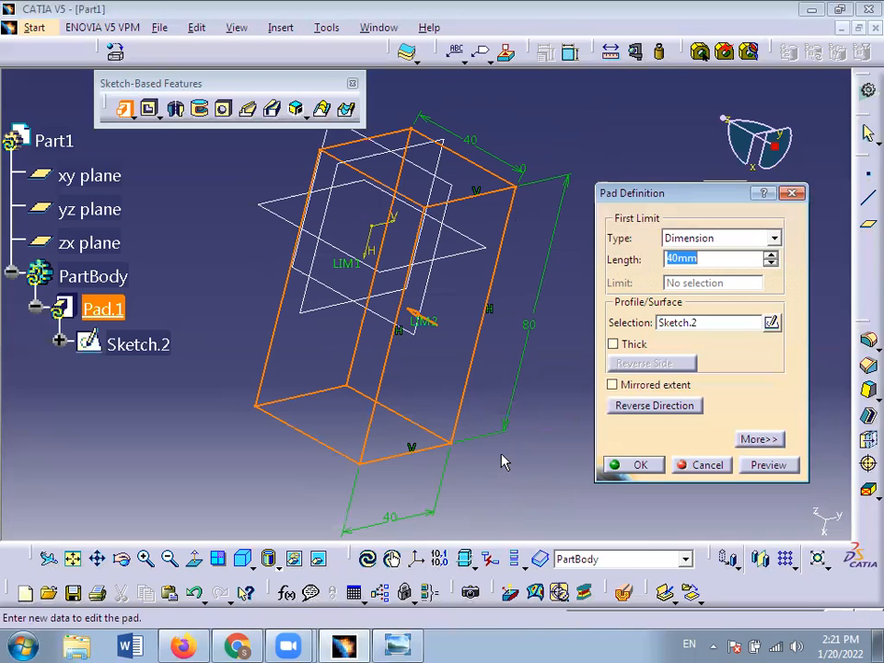
left_click(766, 465)
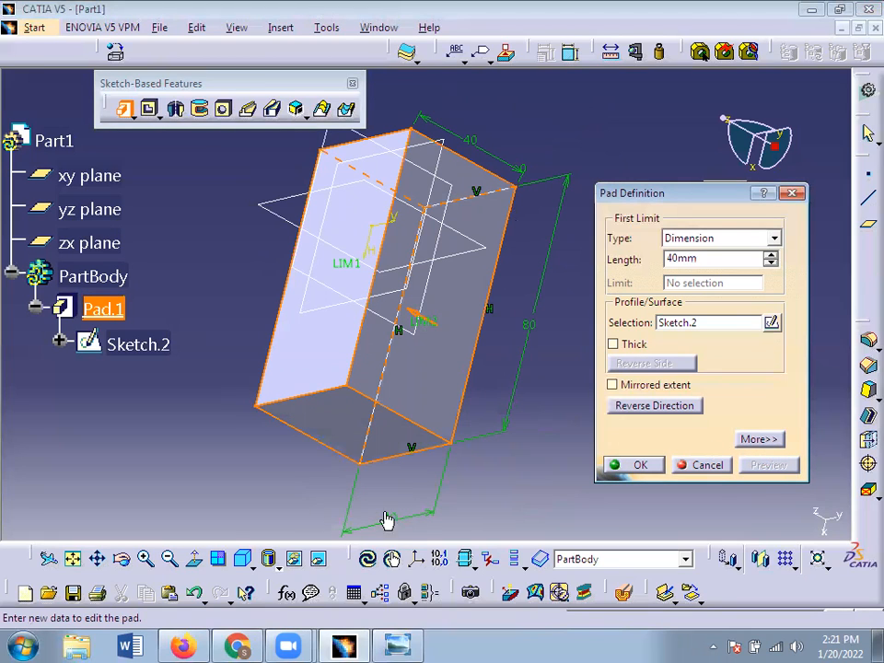
Inspect the previewed pad from another angle and complete the 40 mm extrusion of the rectangle sketch.
left_click(124, 564)
left_click_drag(381, 461, 317, 399)
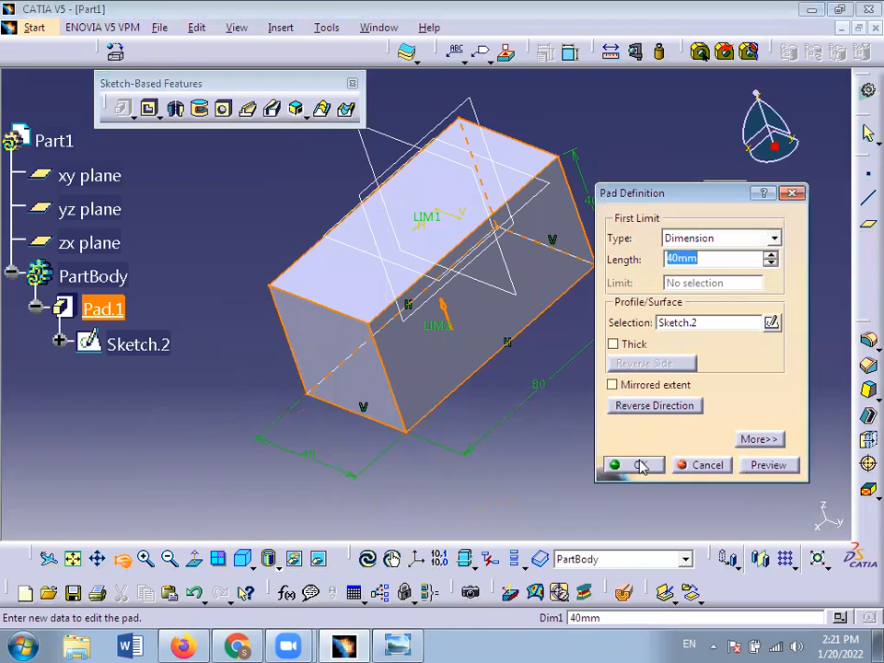
left_click(641, 466)
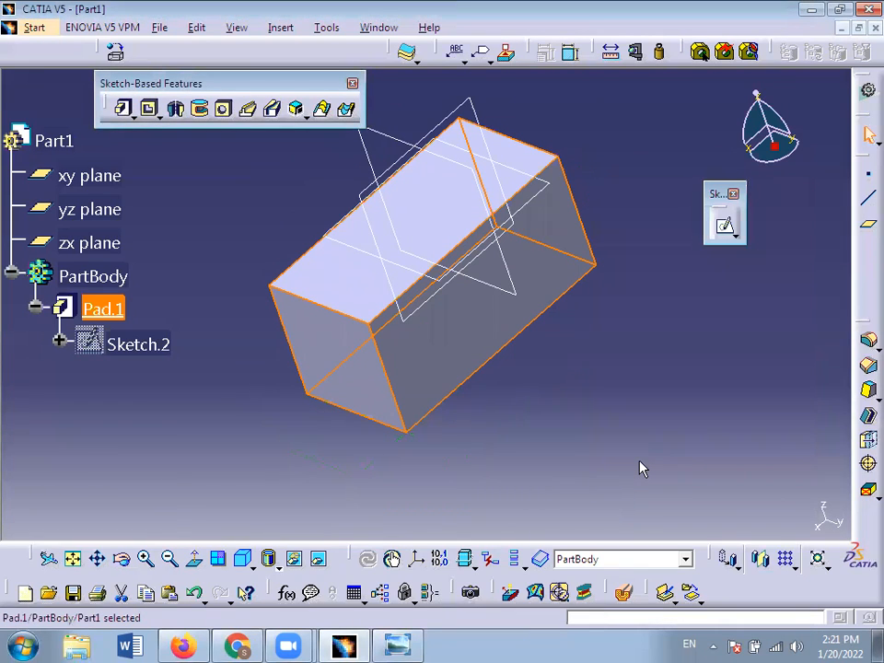
left_click(642, 468)
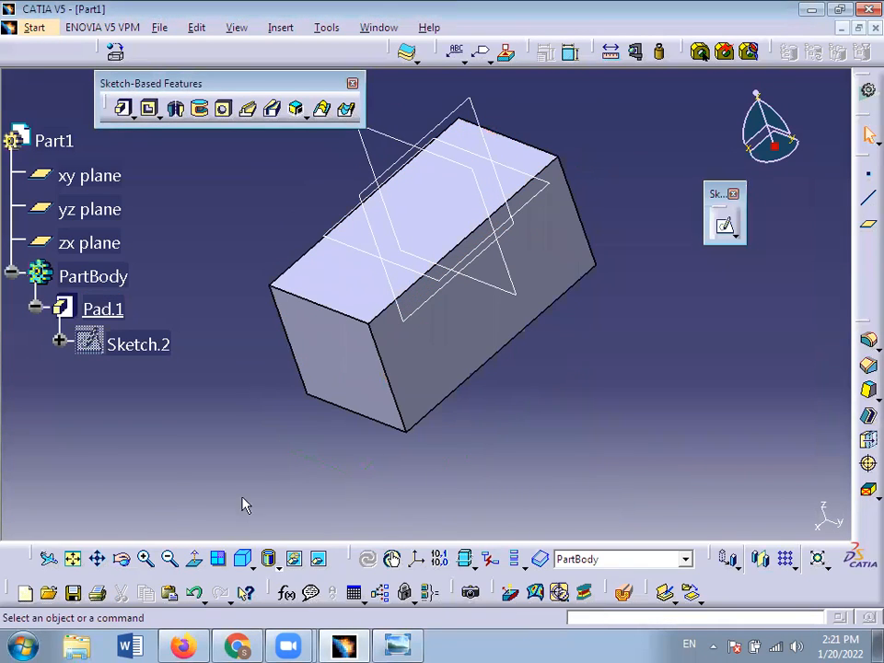
Undo the 40 mm pad and its rectangle sketch so that only the three reference planes remain in the part.
left_click(122, 560)
left_click_drag(321, 257, 359, 265)
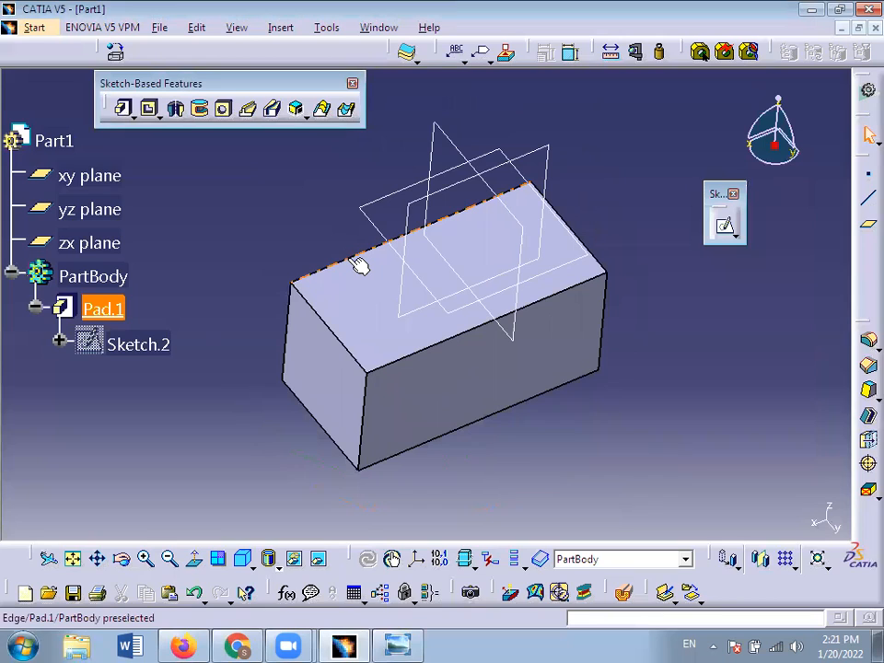
left_click(348, 258)
key("ctrl+z")
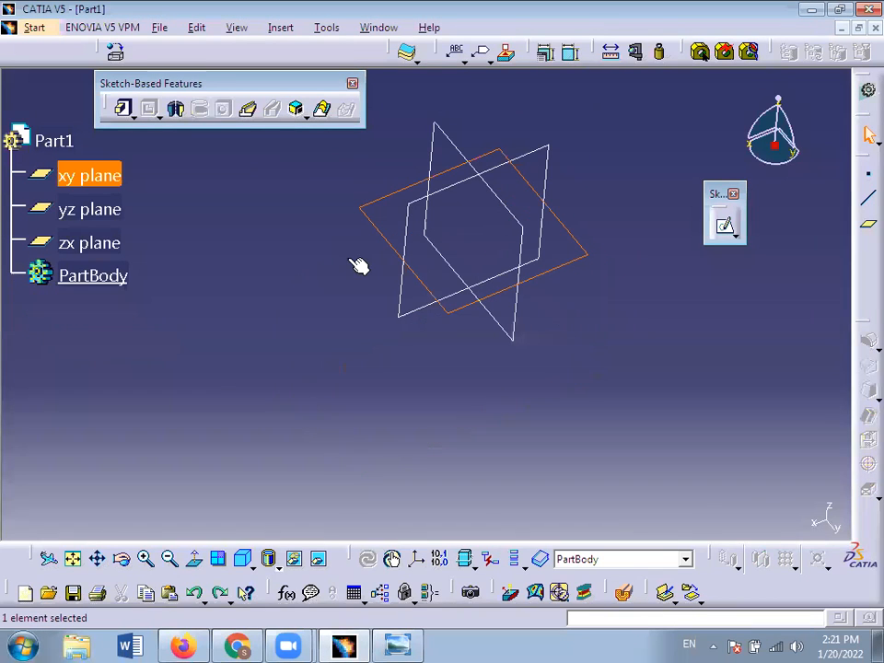
left_click(279, 251)
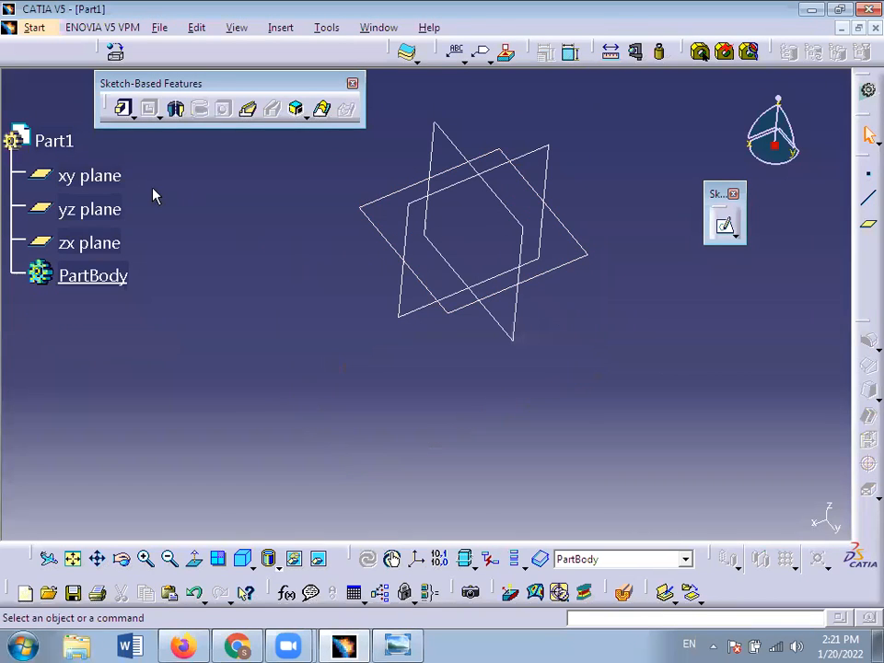
Start a sketch on the xy plane and draw a rectangle about 31 by 20 mm above the H axis.
left_click(101, 176)
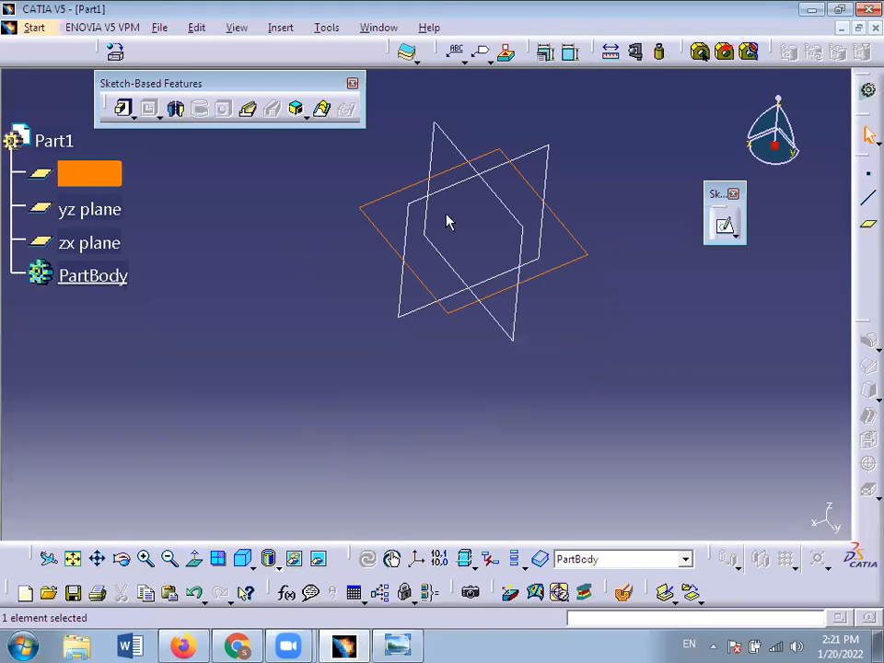
left_click(726, 229)
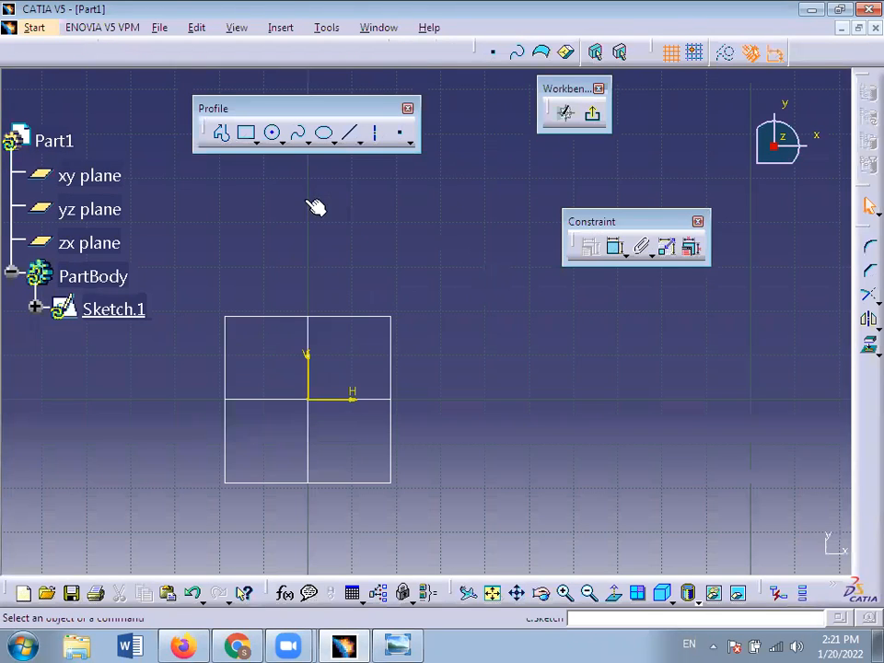
left_click(247, 135)
left_click(354, 258)
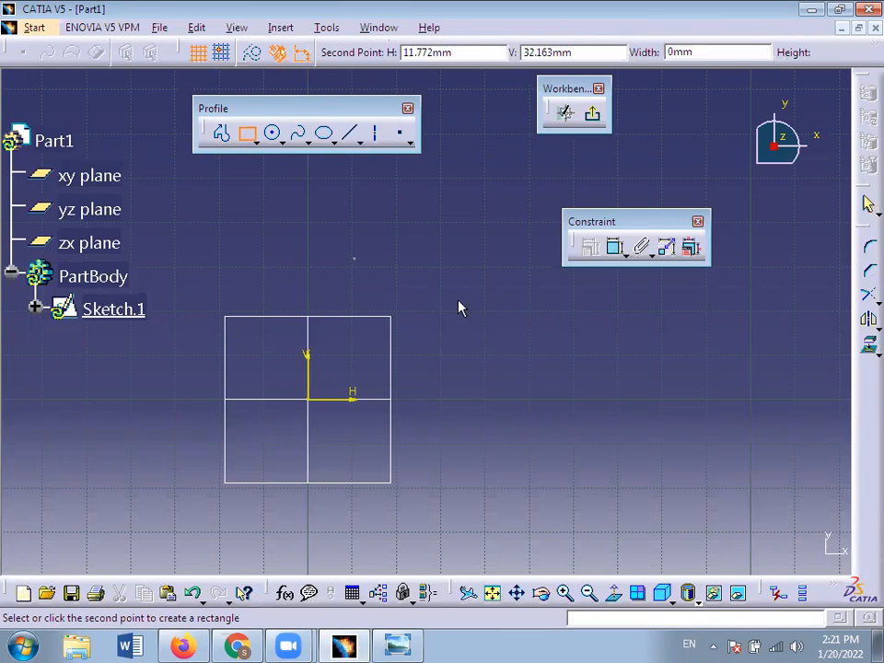
left_click(494, 346)
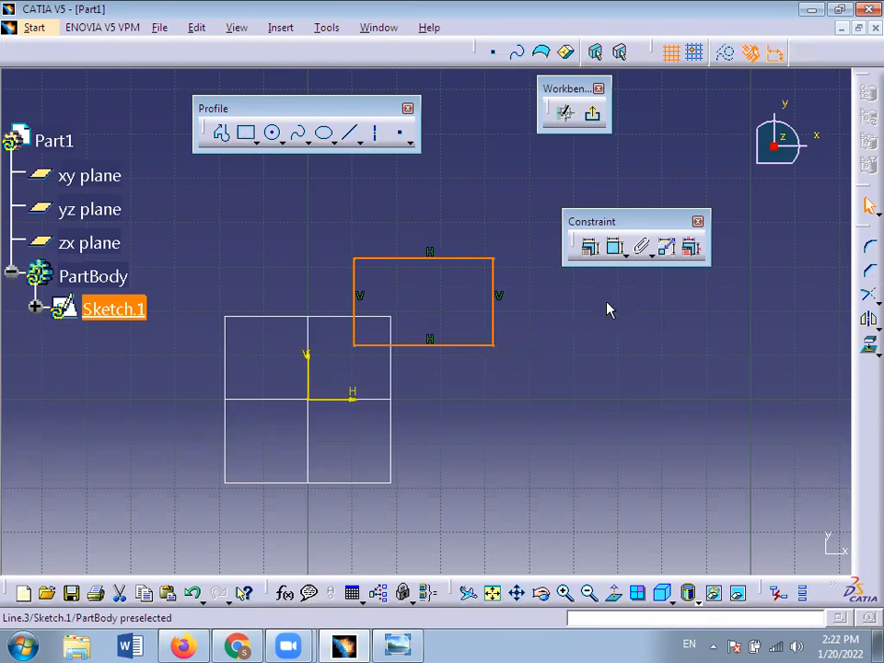
Dimension the rectangle's upper edge above the profile and set its length to 35 mm.
left_click(614, 250)
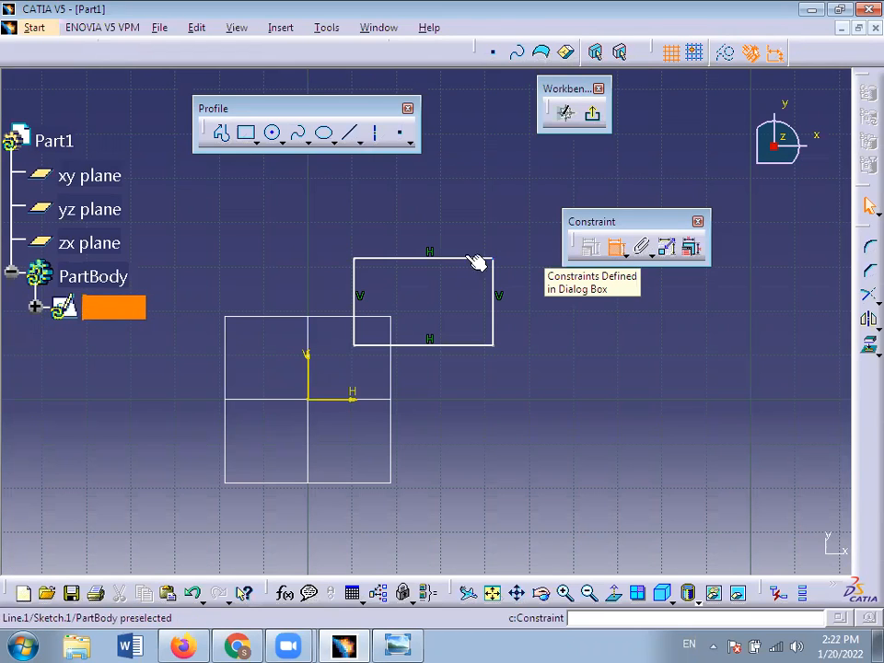
left_click(477, 260)
left_click(460, 212)
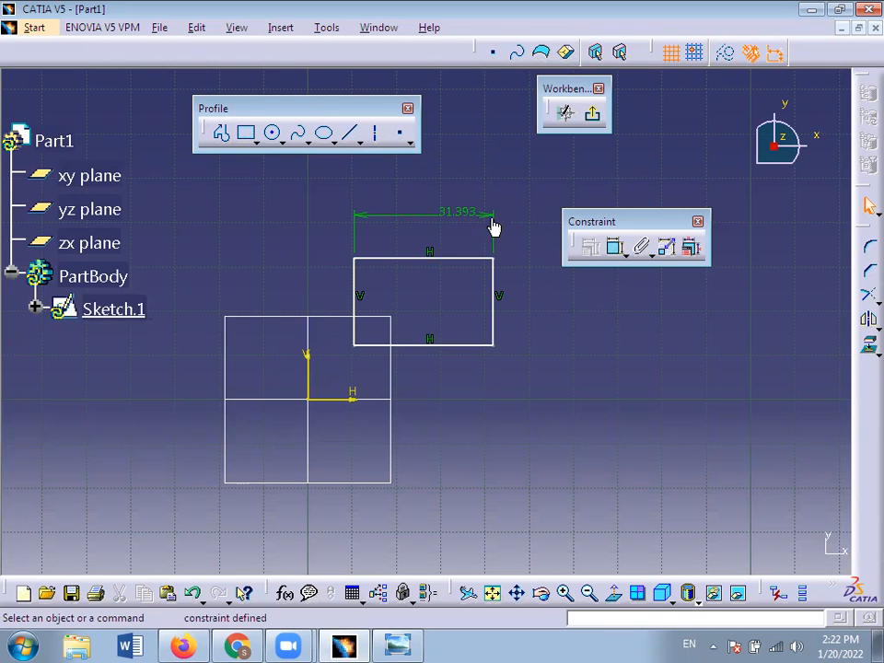
double_click(463, 212)
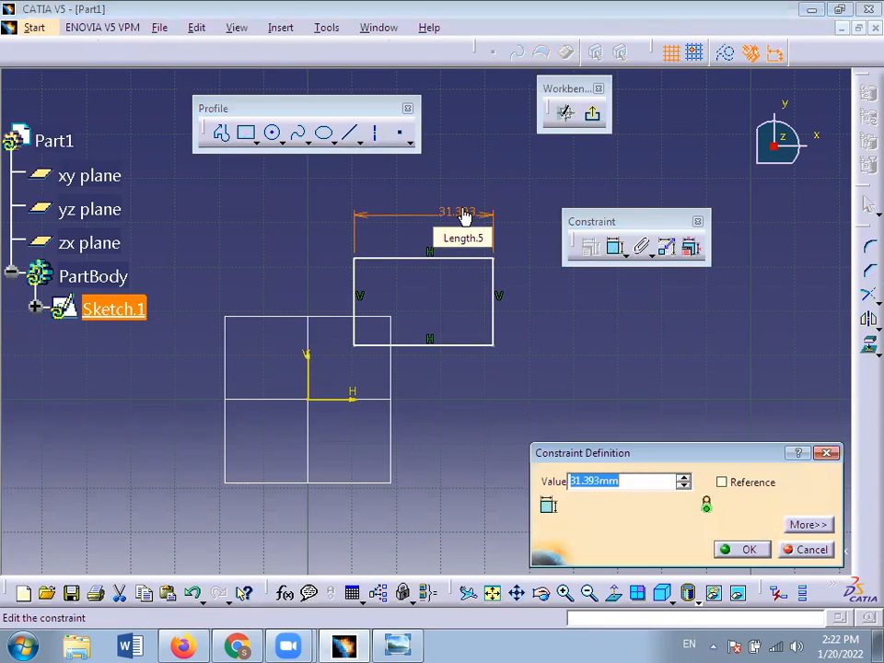
type("35mm")
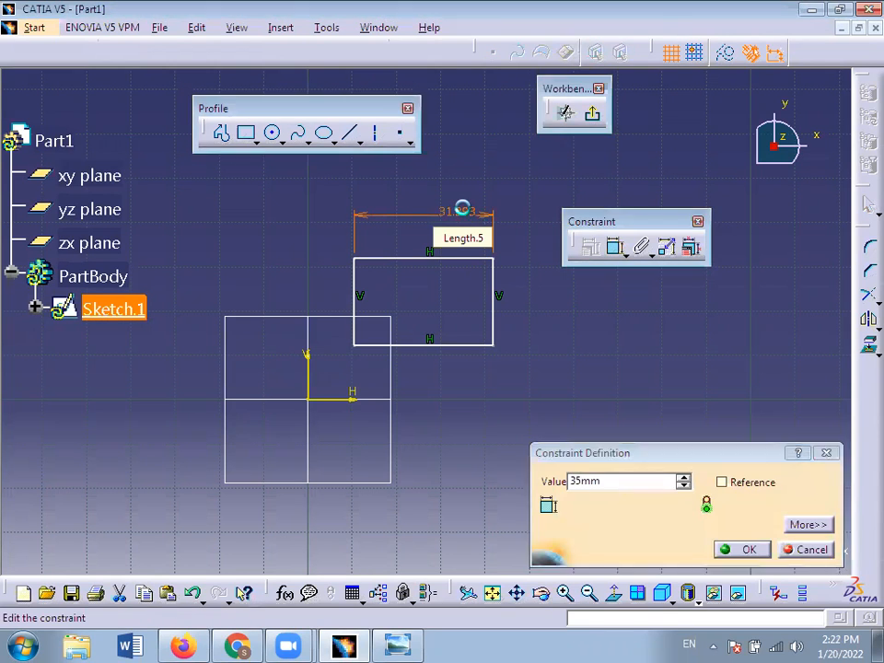
key("Return")
left_click(612, 375)
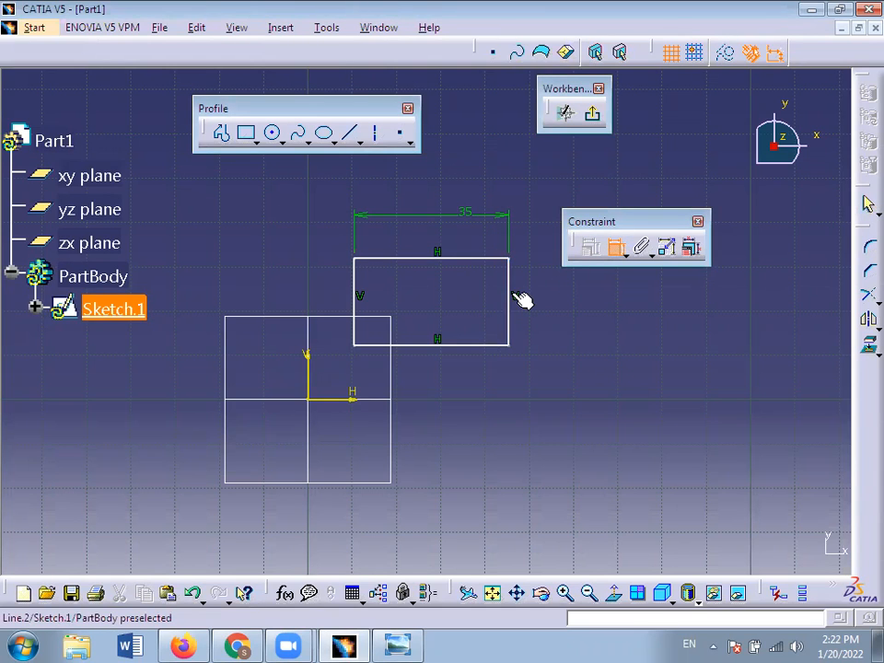
Dimension the rectangle's vertical side beside the profile and set its height to 20 mm.
left_click(521, 299)
left_click(541, 297)
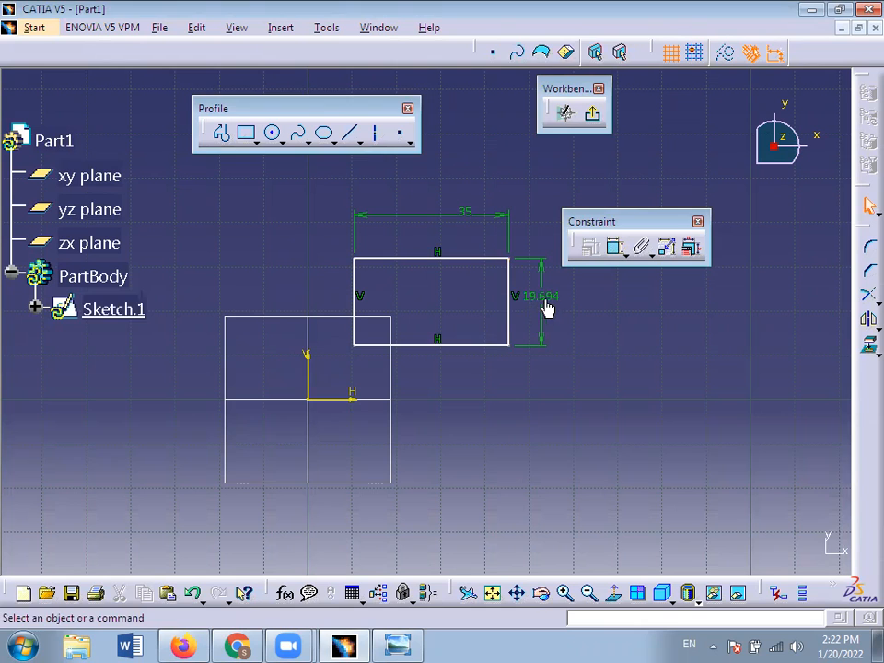
double_click(545, 305)
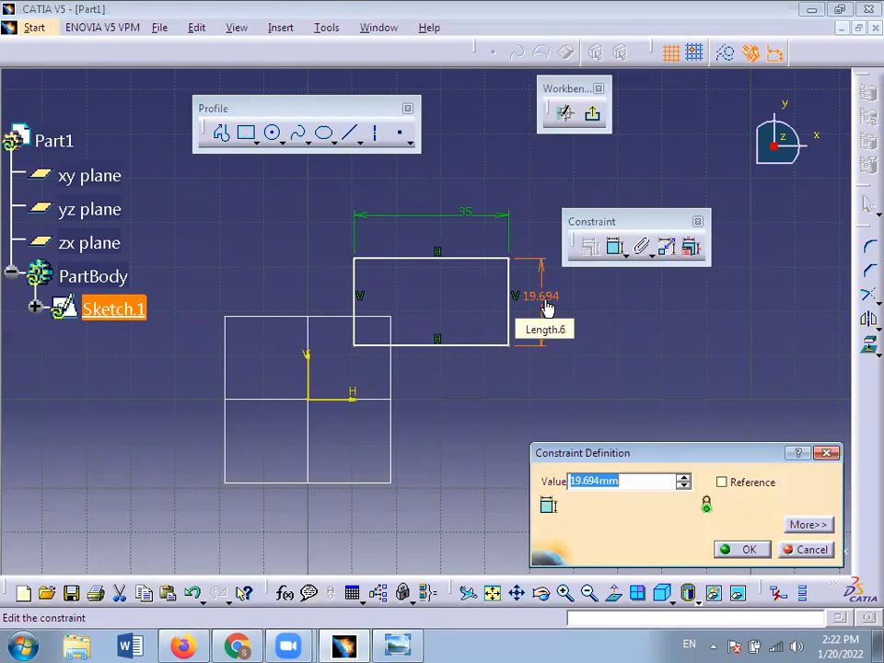
type("20")
key("Return")
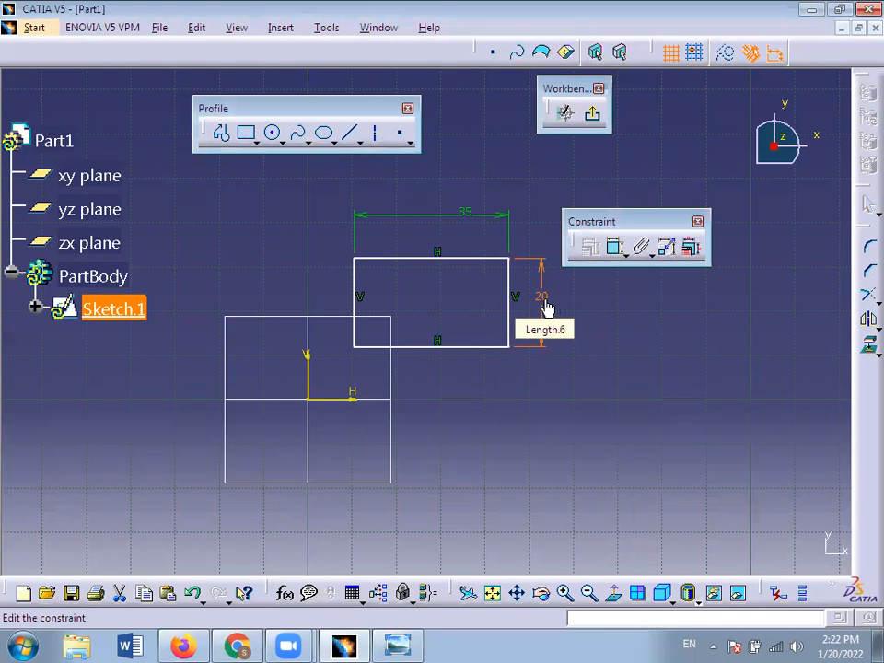
left_click(605, 368)
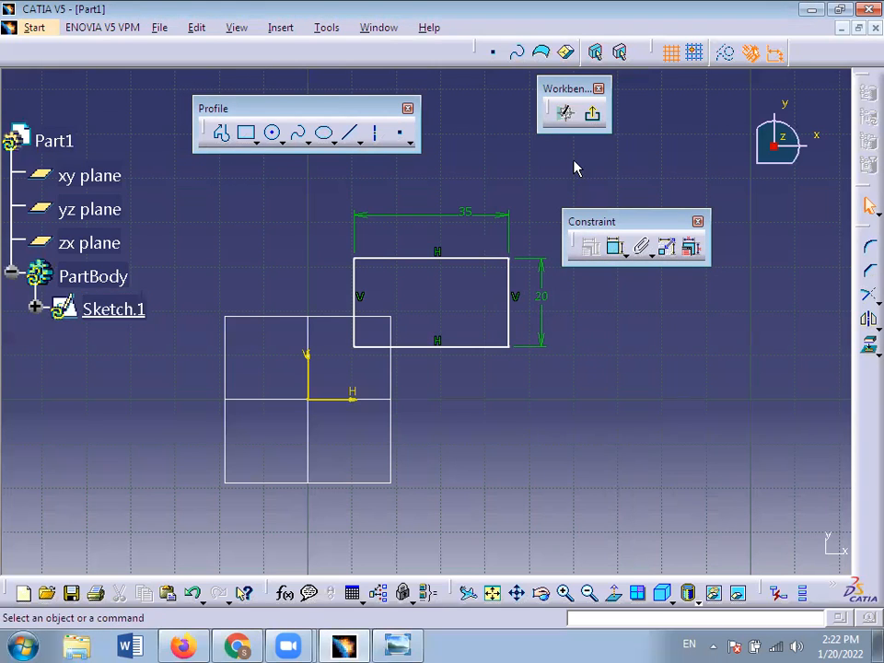
Exit the sketch and extrude the 35 by 20 mm rectangle into a pad with a length of 25 mm.
left_click(594, 116)
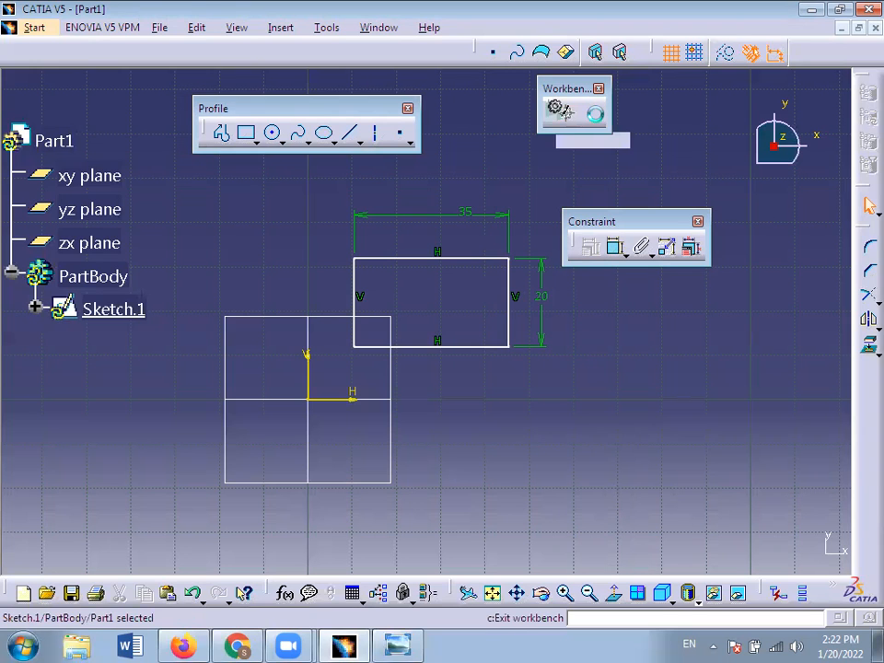
left_click(481, 410)
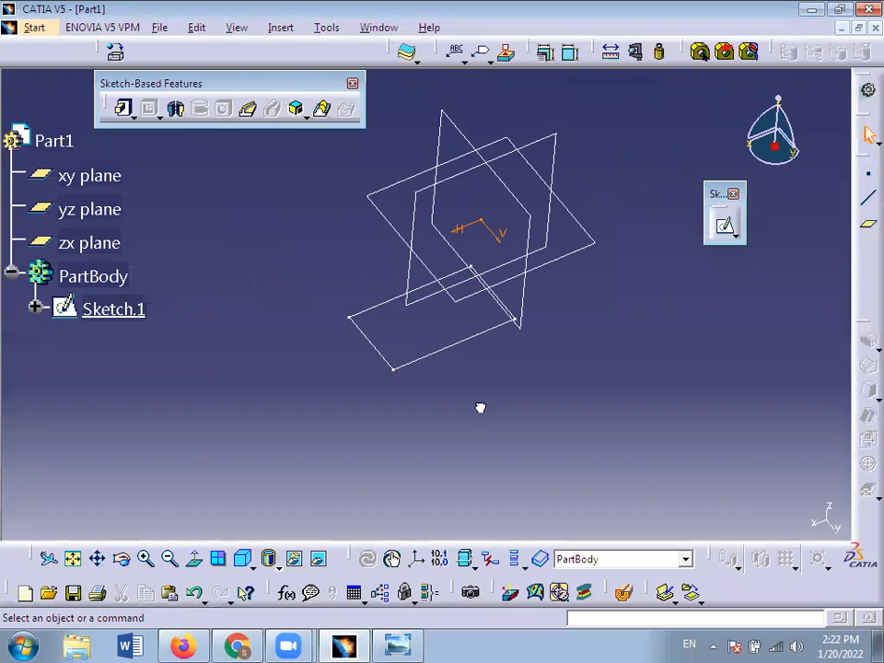
left_click(123, 109)
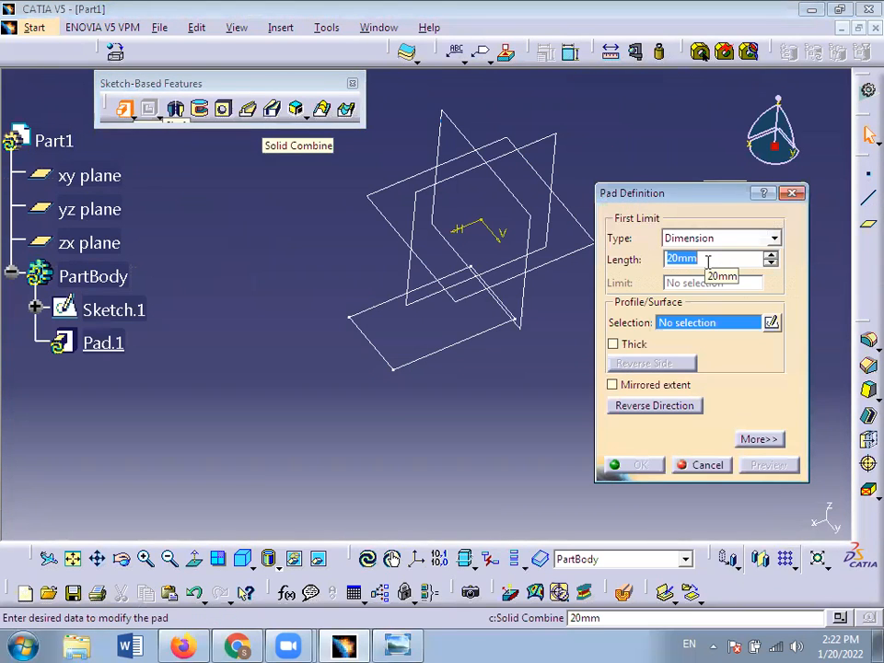
type("25")
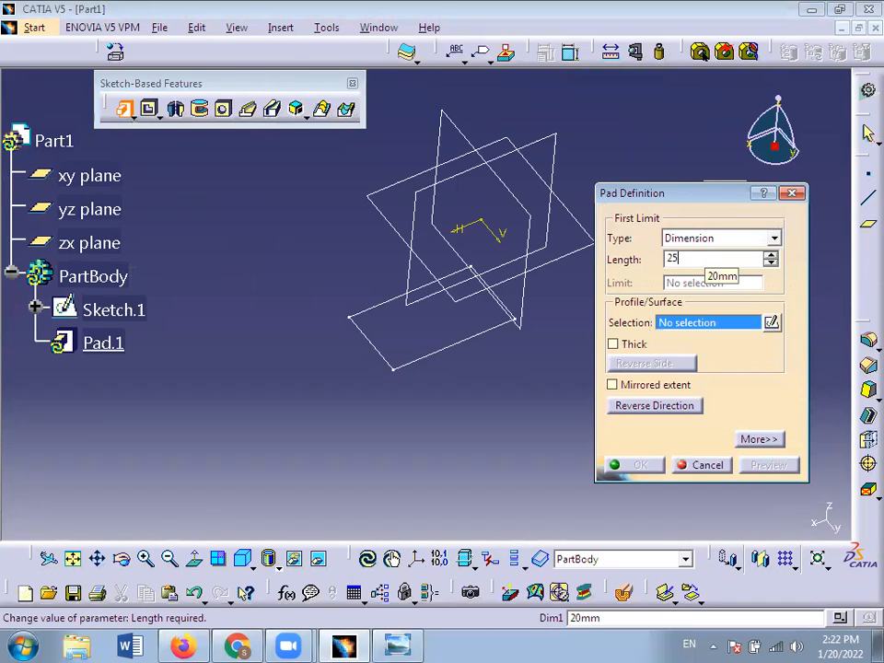
key("Return")
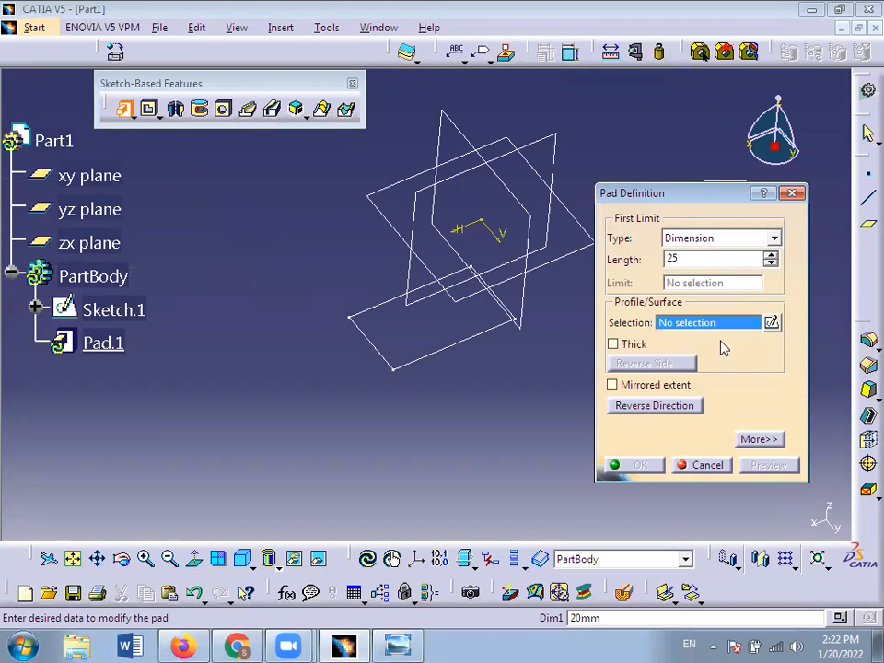
left_click(455, 341)
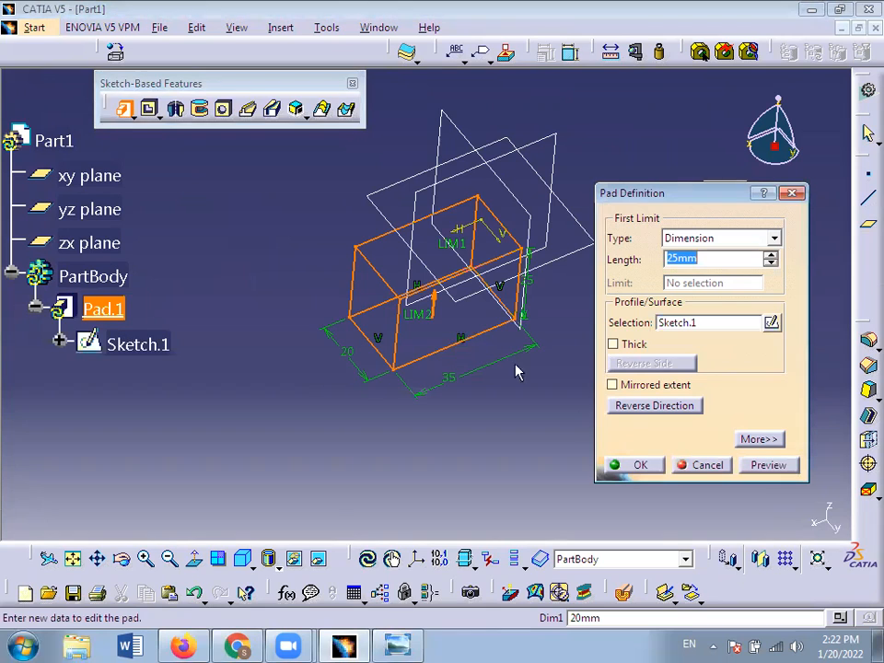
left_click(639, 465)
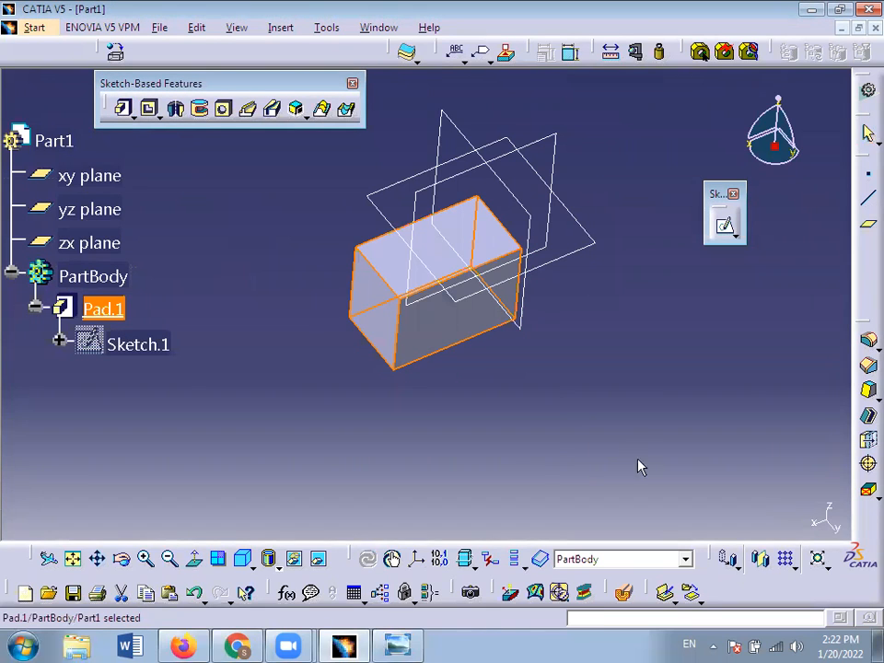
Examine the finished block from another angle, selecting and deselecting its upper face.
left_click(122, 558)
left_click_drag(381, 350, 305, 436)
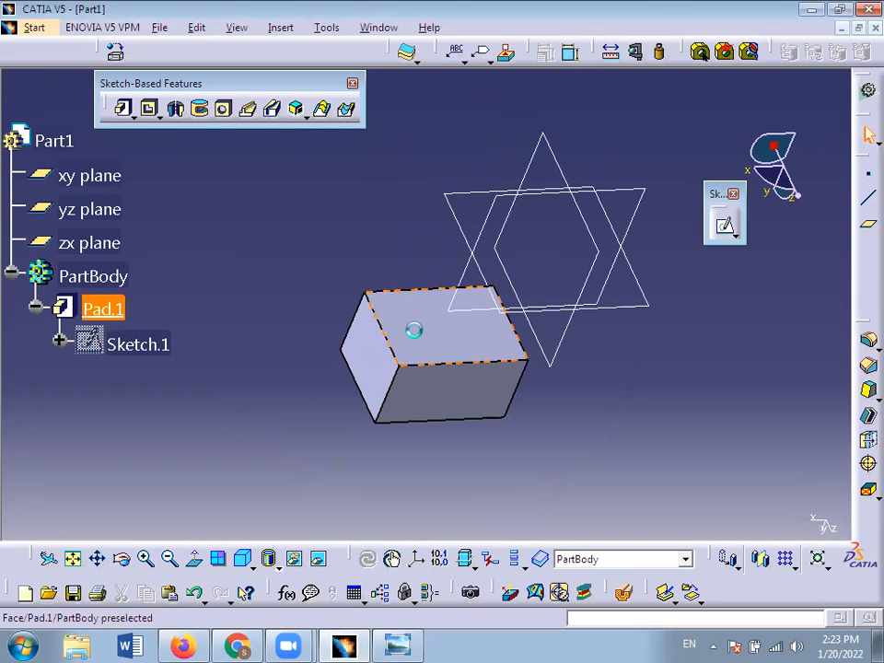
left_click(413, 330)
left_click(385, 265)
left_click(422, 327)
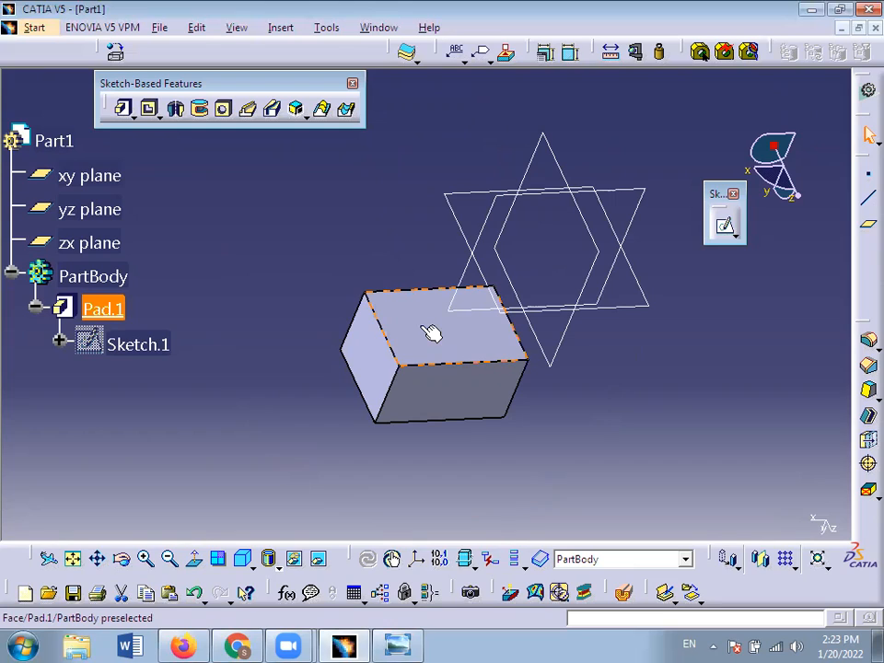
left_click(288, 342)
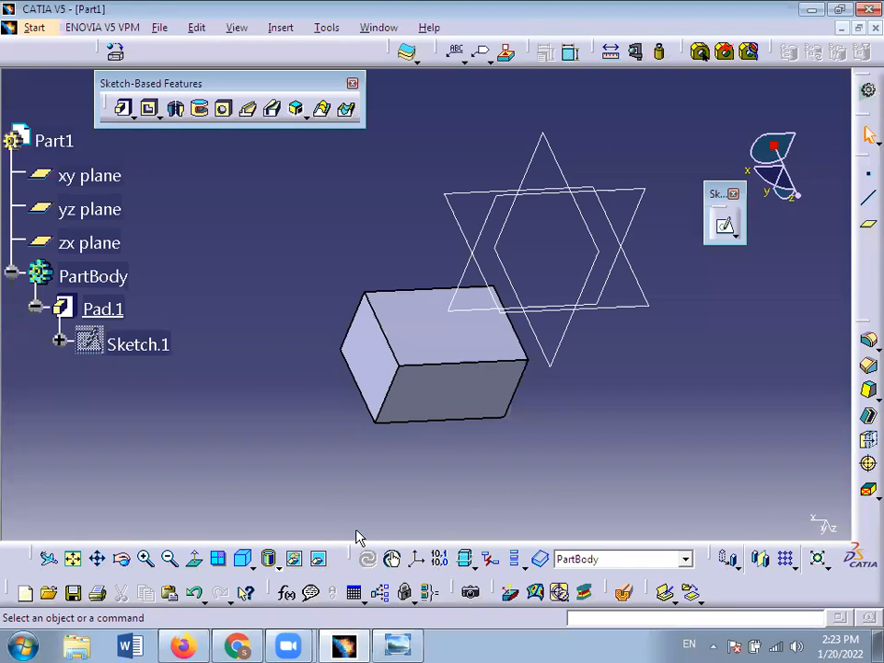
left_click(443, 328)
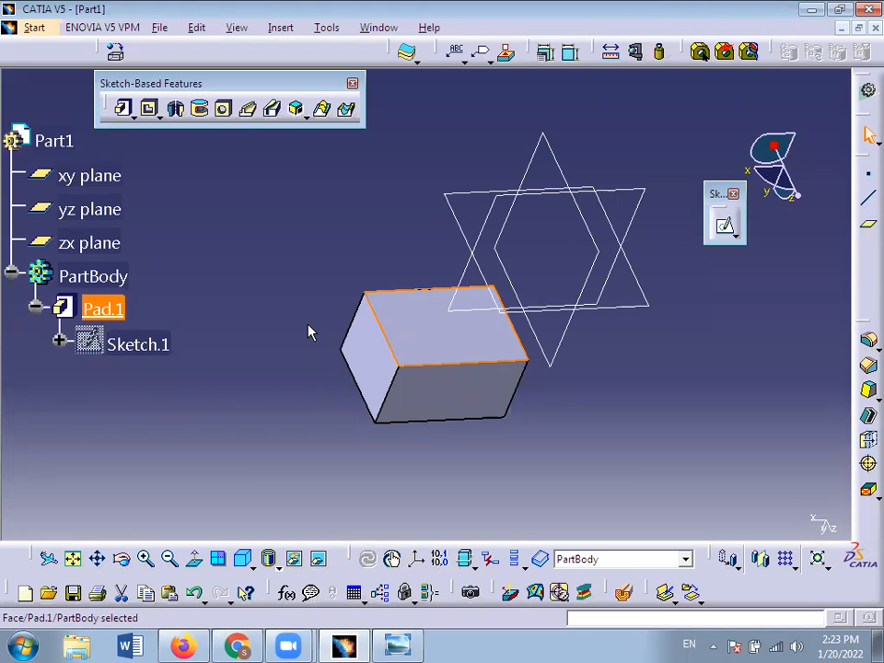
left_click(463, 175)
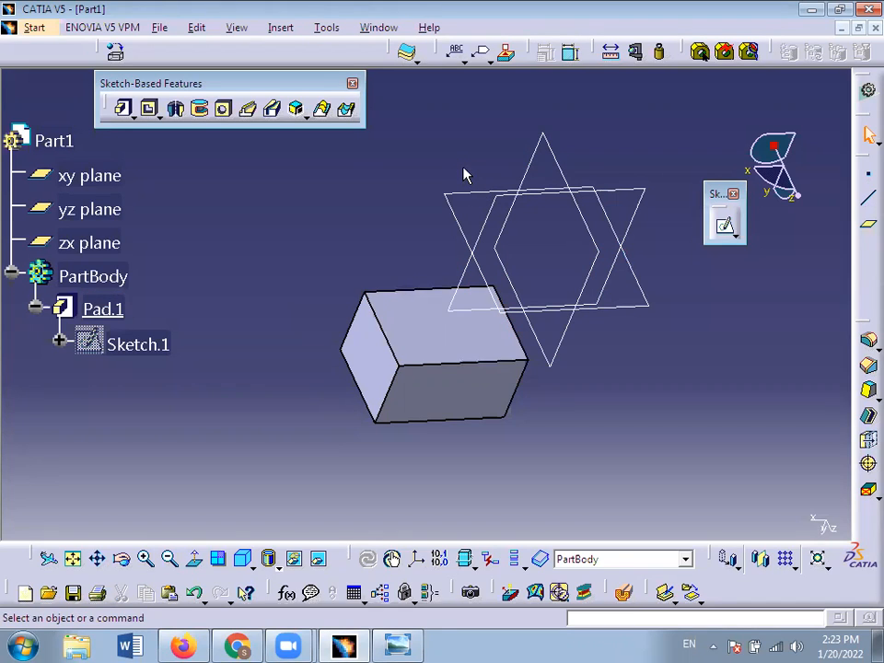
Highlight the xy, yz and zx planes in turn to compare their orientation with the block.
left_click(724, 225)
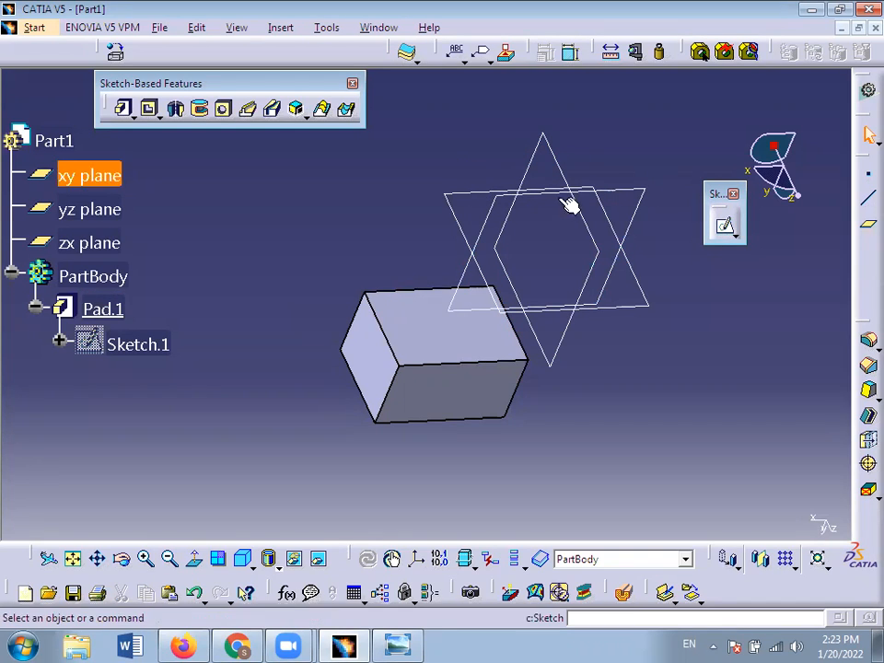
left_click(508, 189)
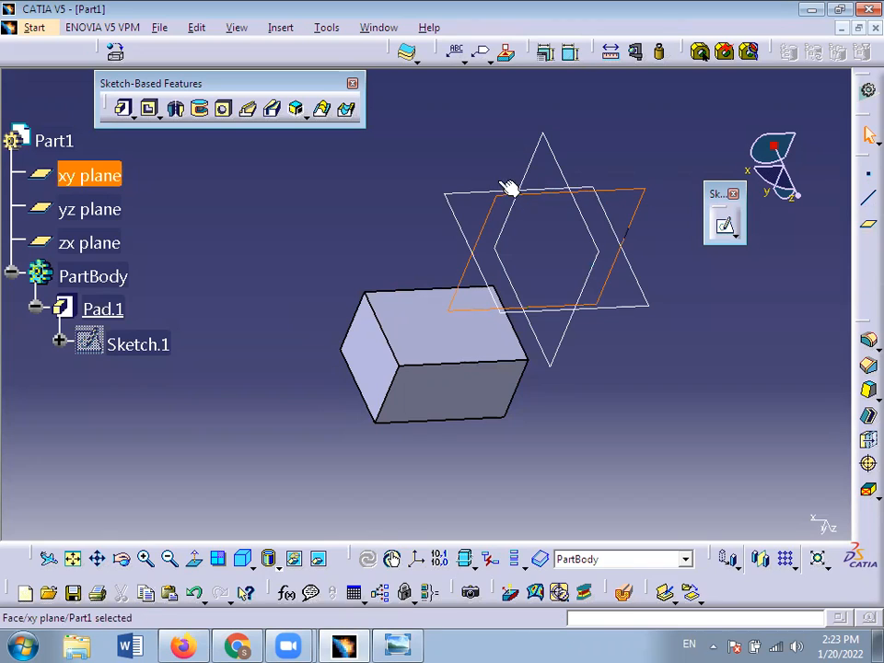
left_click(106, 209)
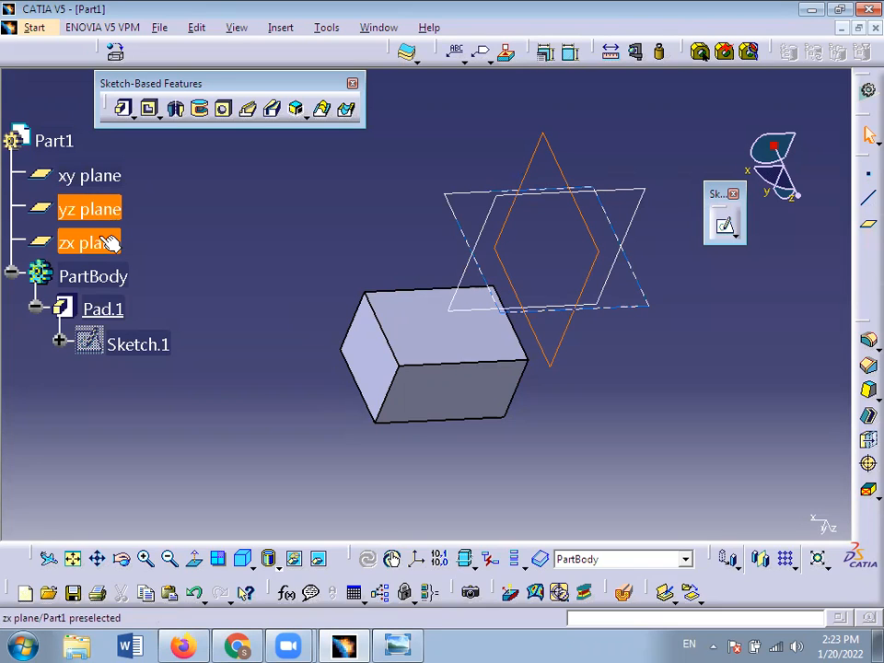
left_click(109, 242)
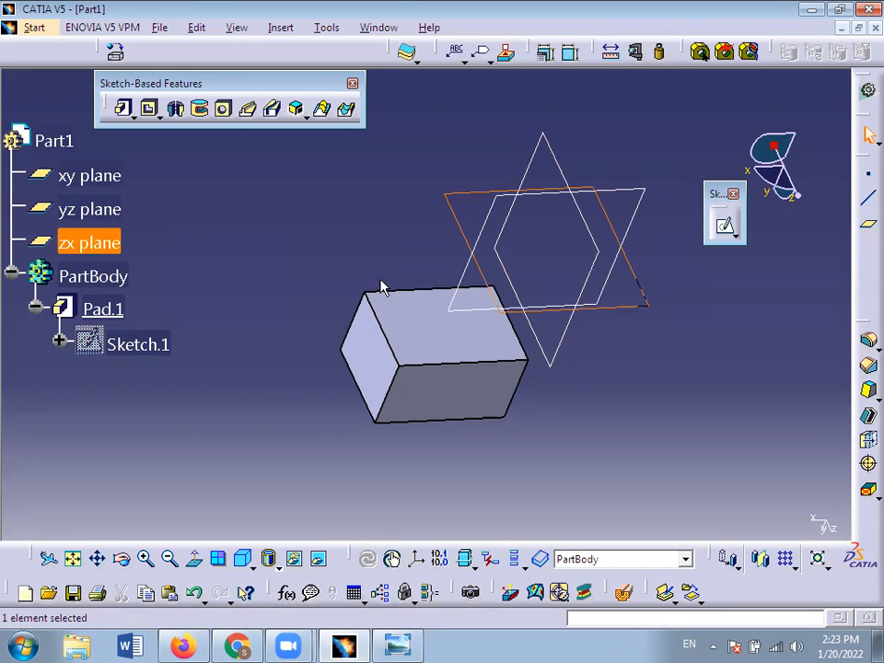
Start a sketch on the block's upper face and draw a circle about 10 mm in diameter near its middle.
left_click(407, 318)
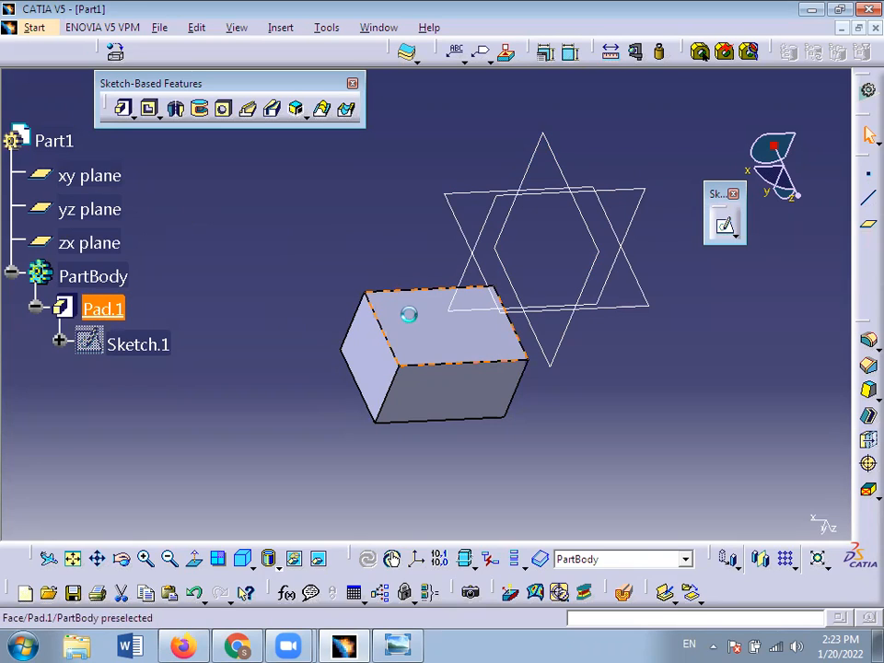
left_click(726, 226)
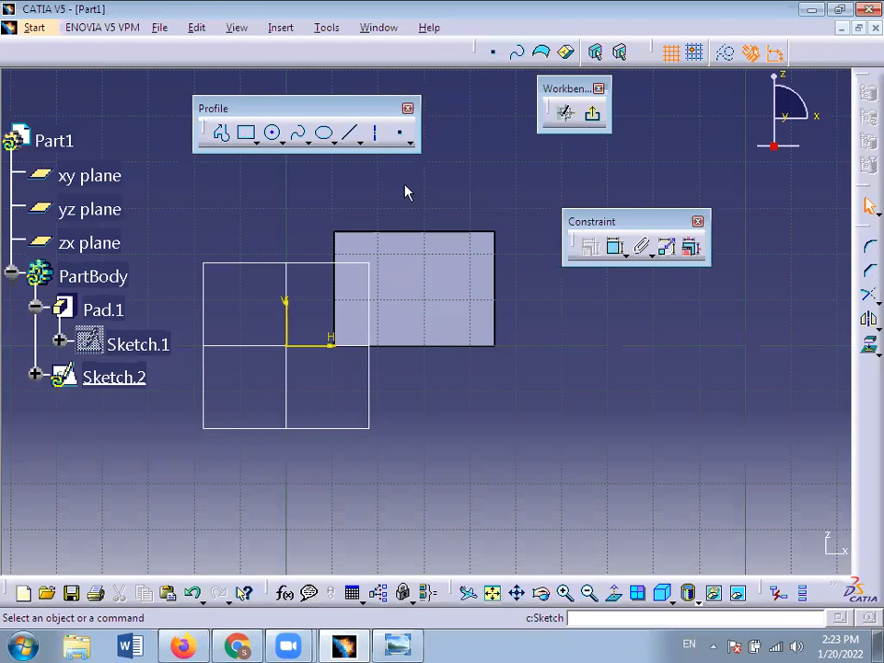
left_click(274, 136)
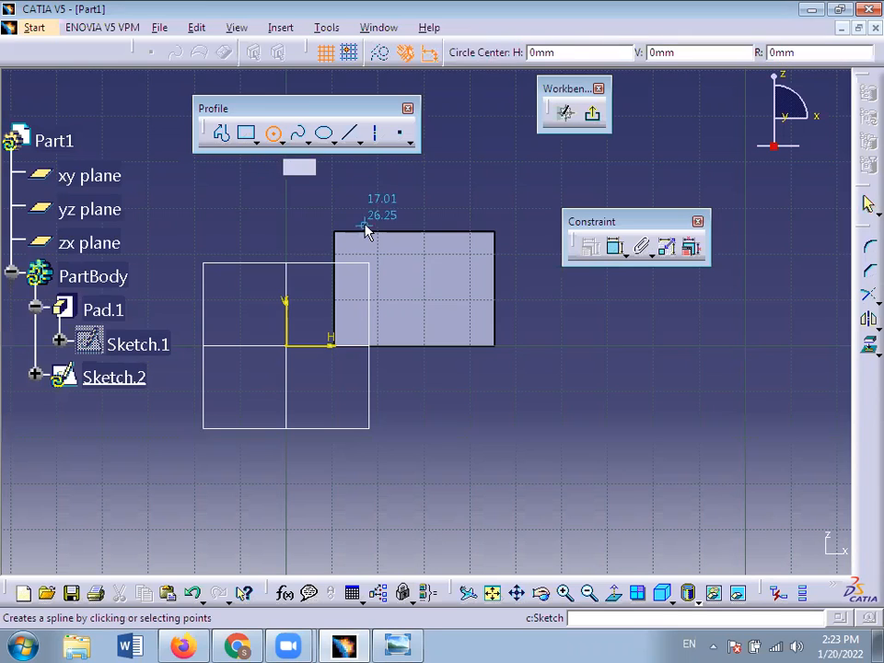
left_click(410, 283)
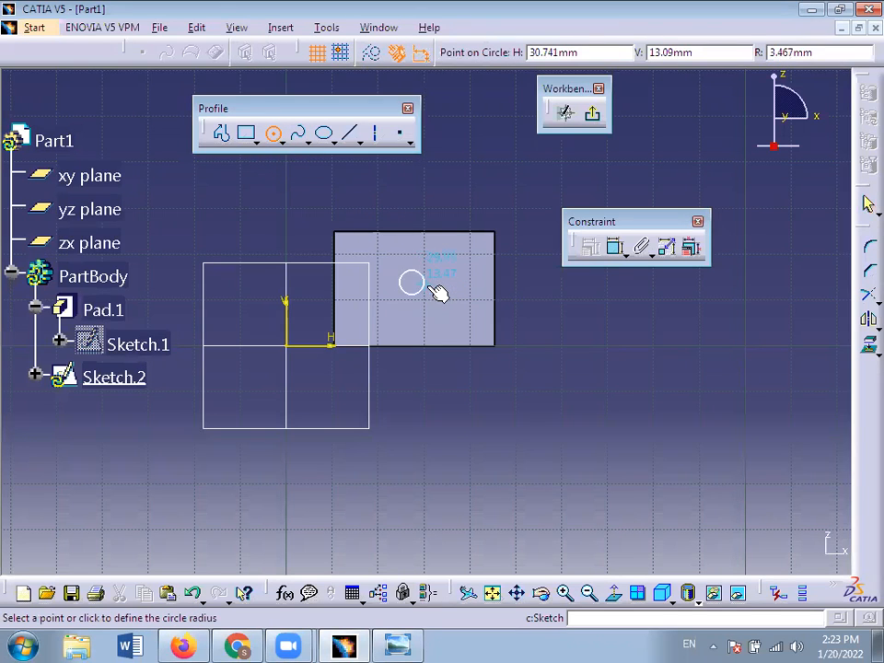
left_click(447, 298)
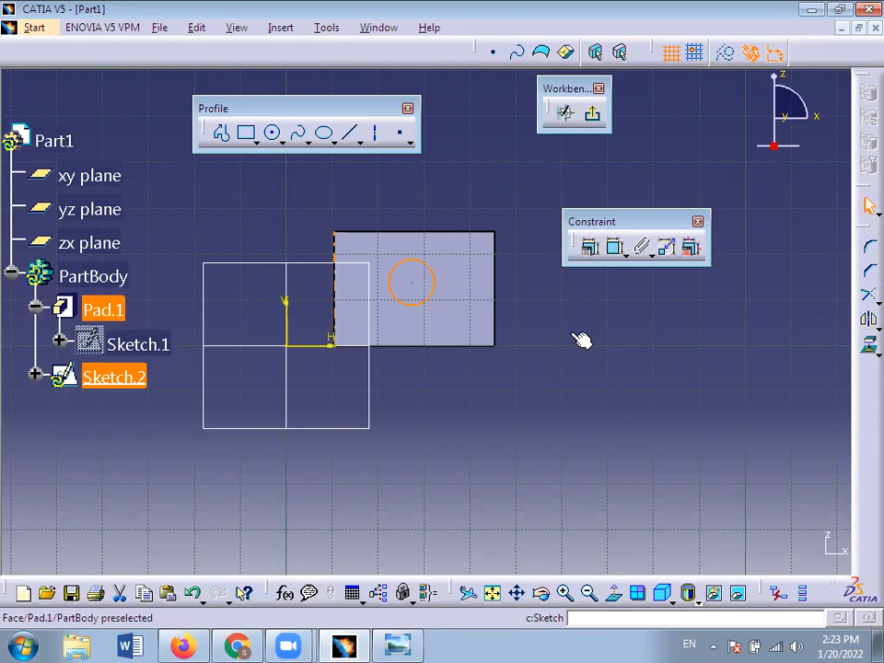
Dimension the circle's diameter and set it to 10 mm.
left_click(615, 248)
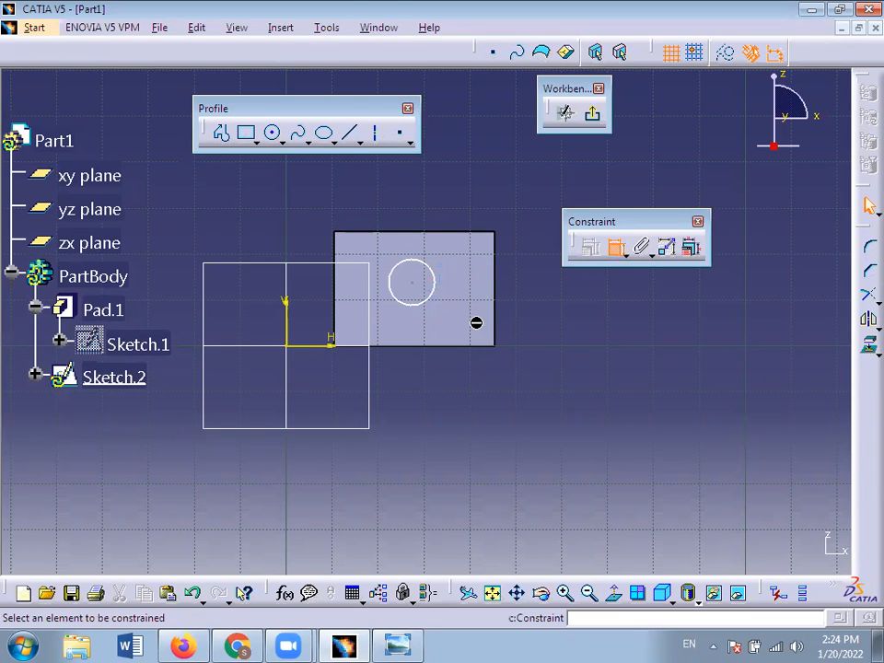
left_click(432, 297)
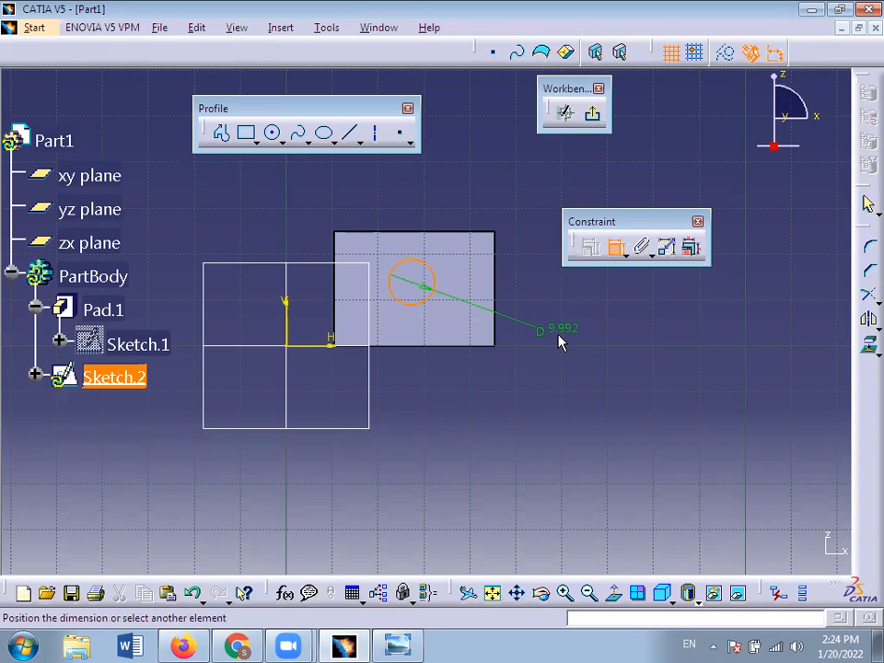
left_click(560, 344)
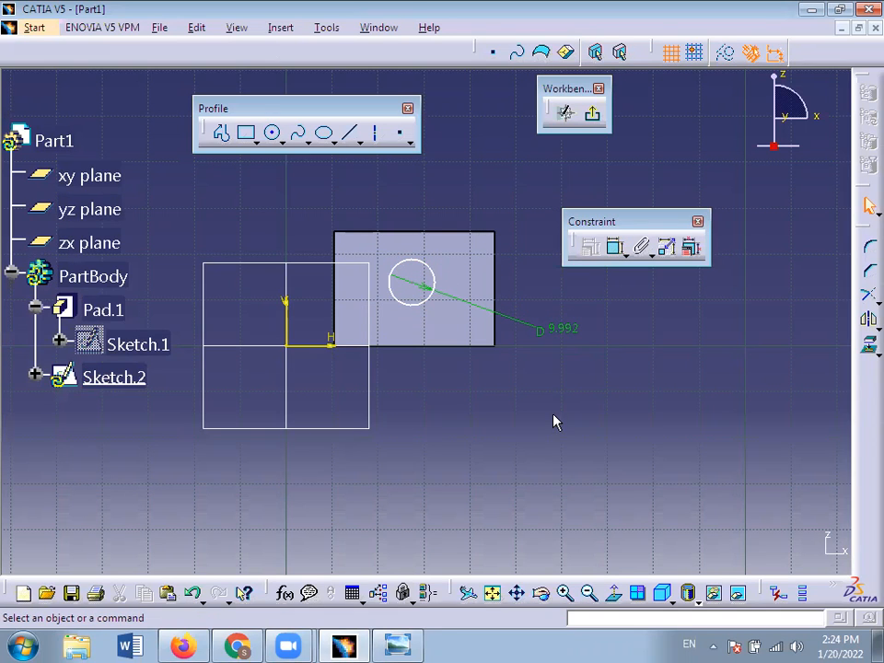
double_click(563, 330)
type("10")
key("Return")
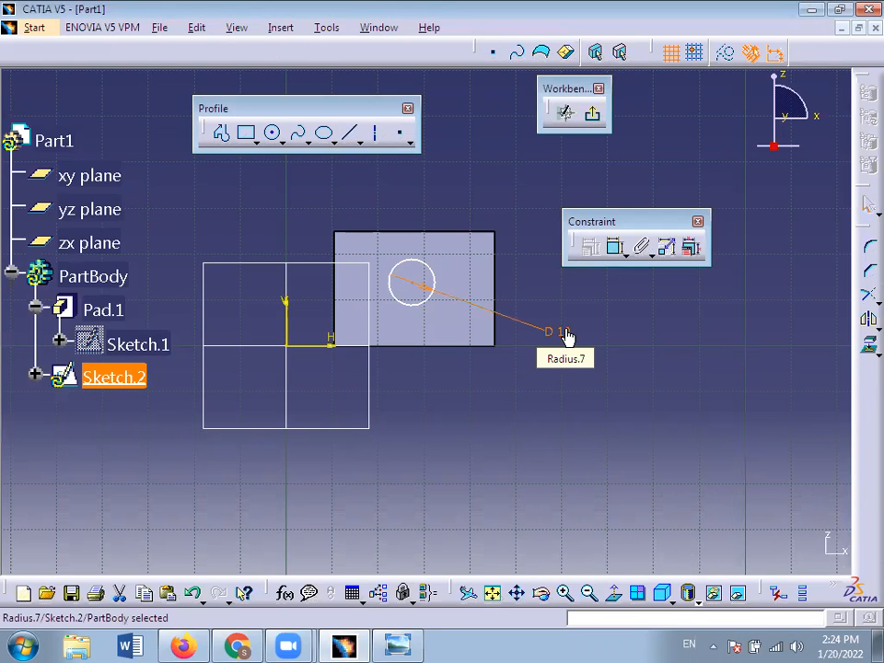
left_click(616, 347)
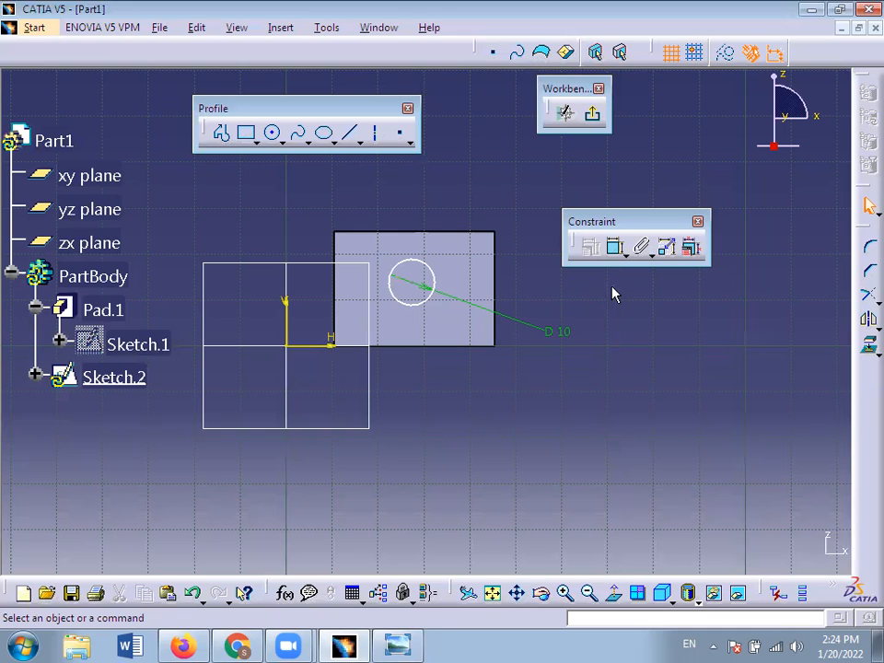
Dimension the horizontal distance from the circle's centre to the face's right edge and set it to 17.5 mm.
left_click(616, 248)
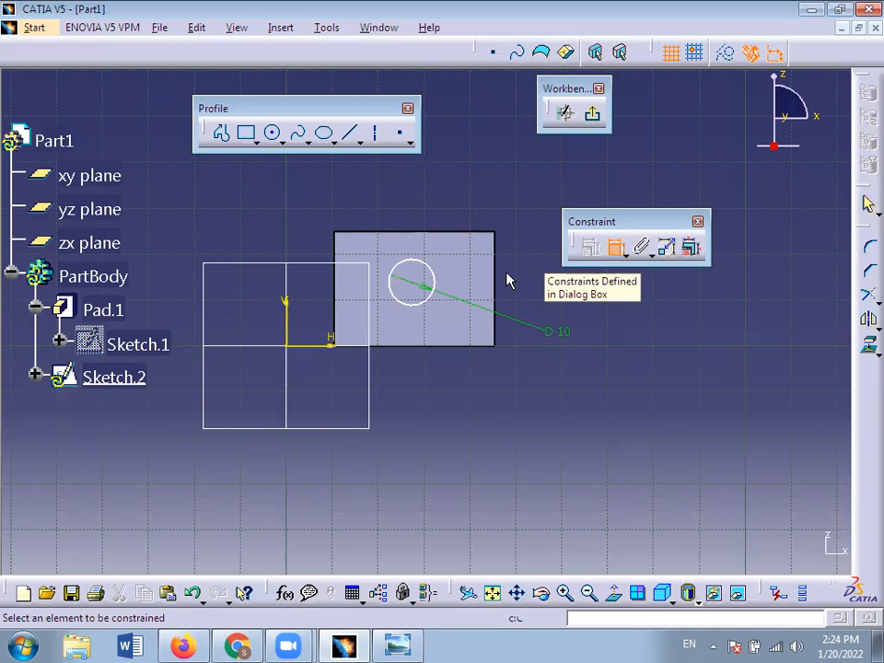
left_click(412, 290)
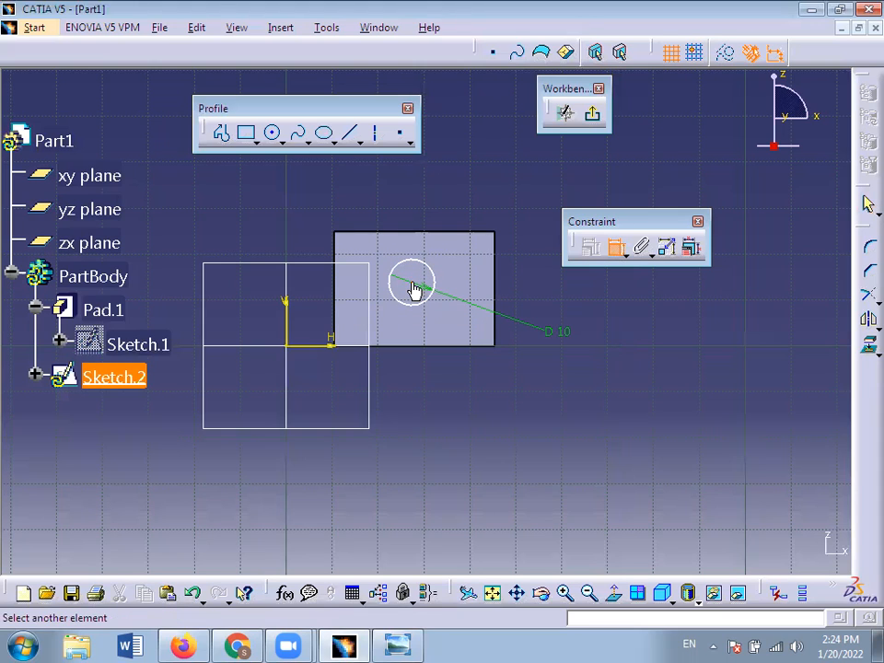
left_click(506, 279)
left_click(459, 435)
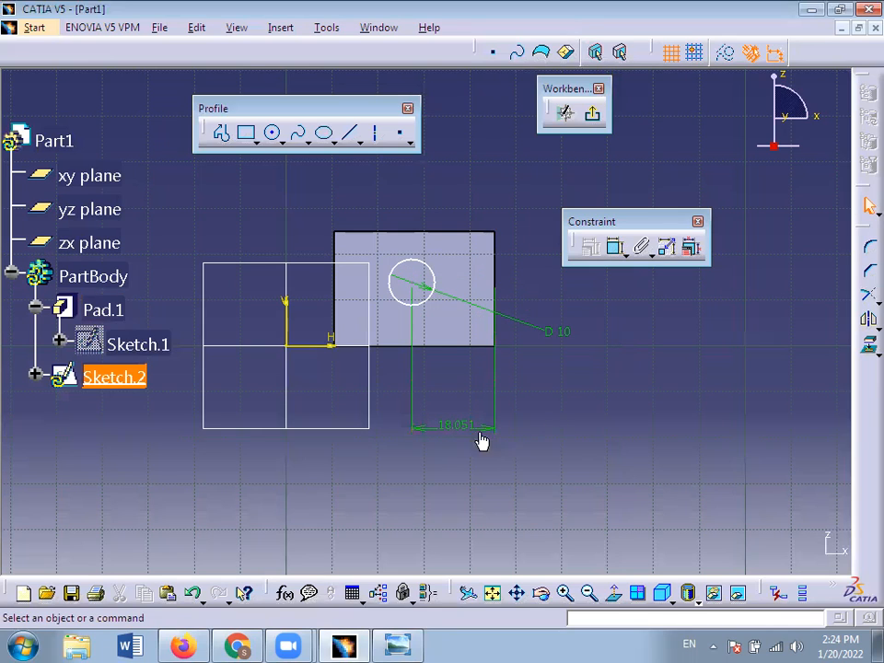
double_click(457, 428)
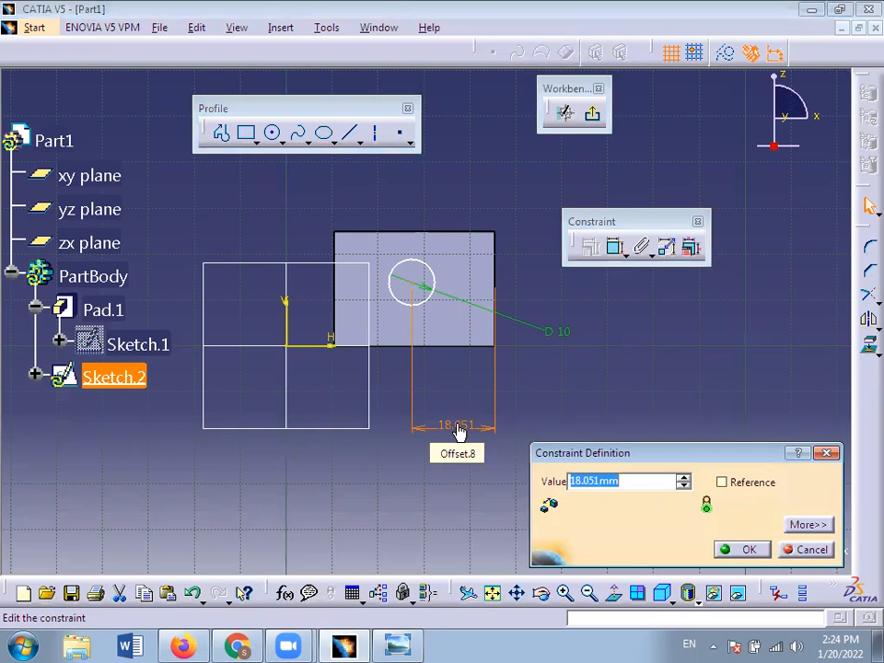
type("1")
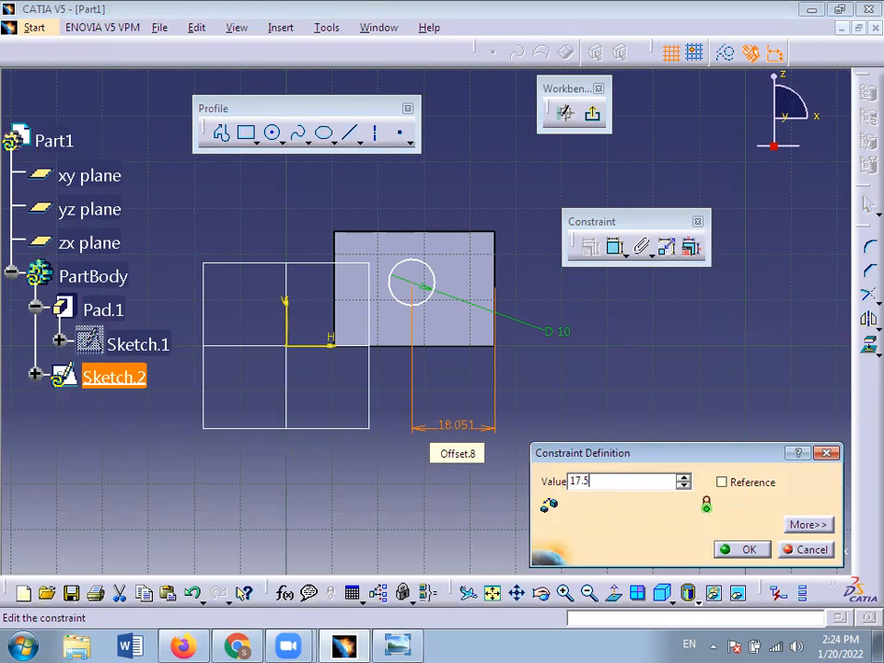
type("7.5")
key("Return")
left_click(611, 321)
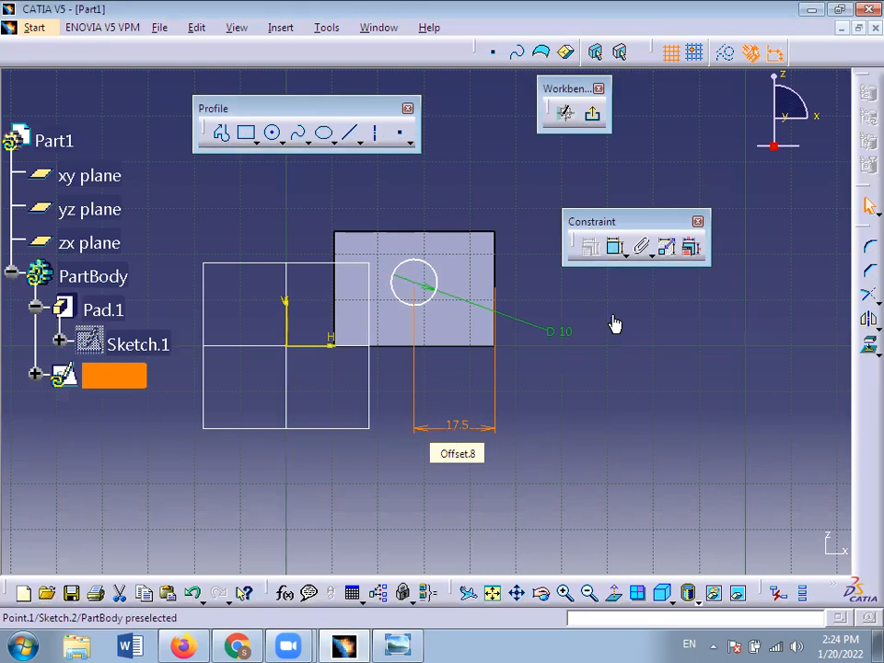
Set the vertical distance from the circle's centre to the face's upper edge to 10 mm and exit the sketch.
left_click(615, 249)
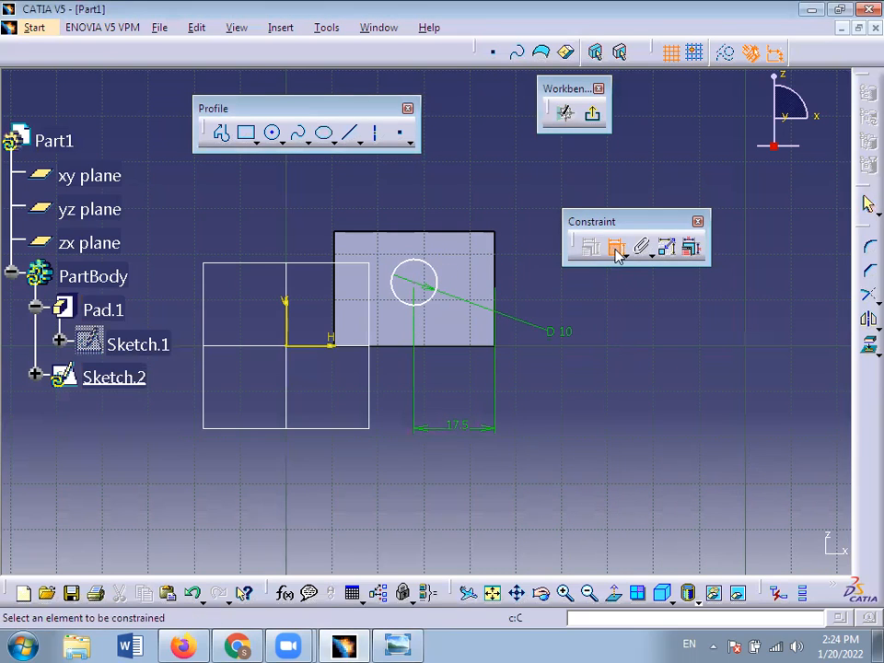
left_click(414, 290)
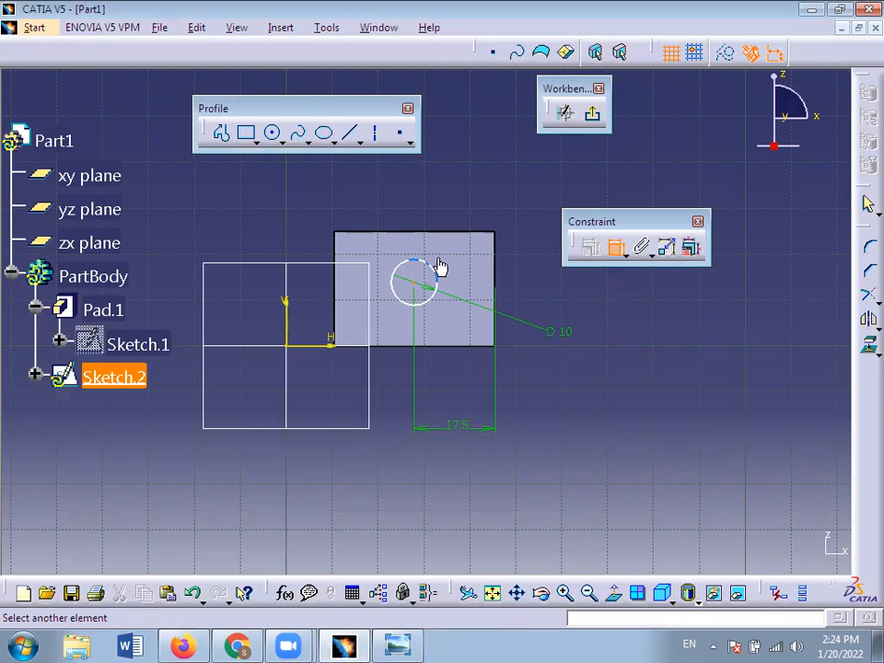
left_click(452, 234)
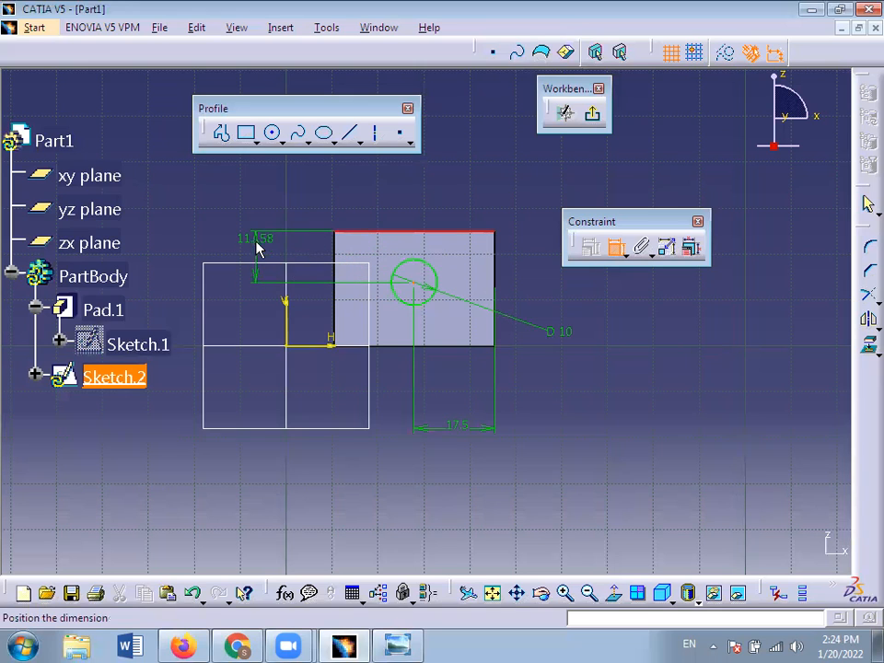
left_click(275, 202)
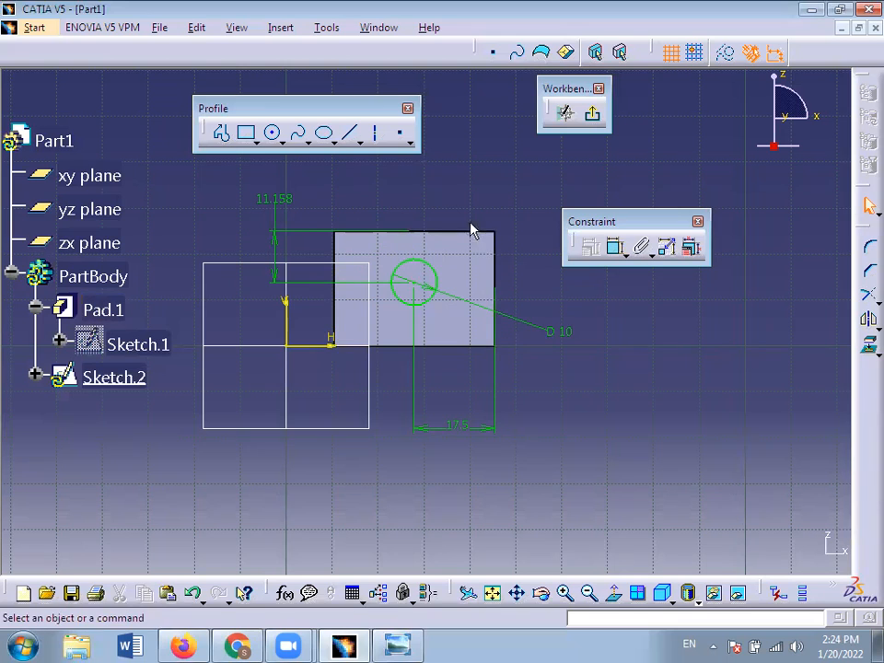
double_click(277, 198)
type("10")
key("Return")
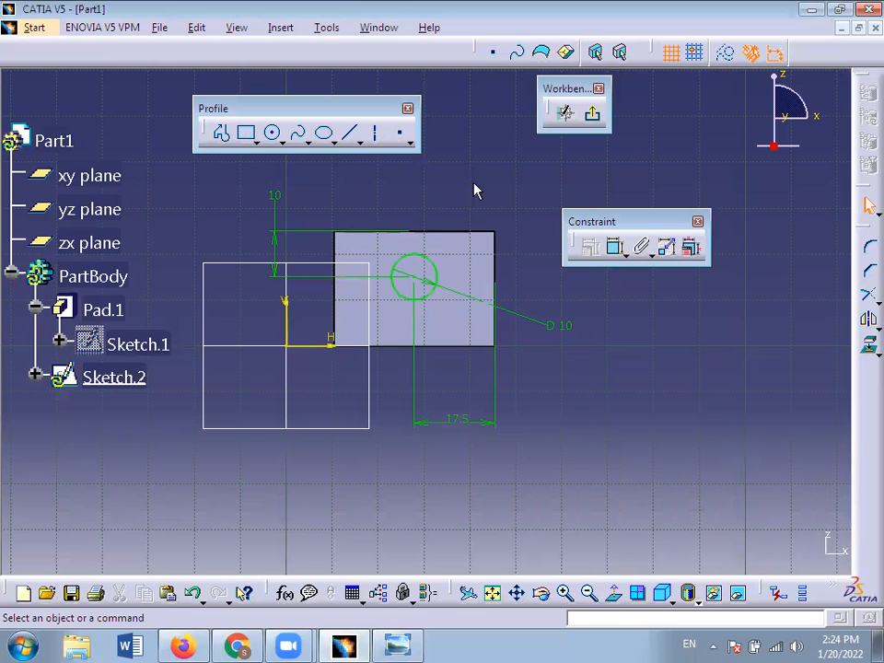
left_click(595, 115)
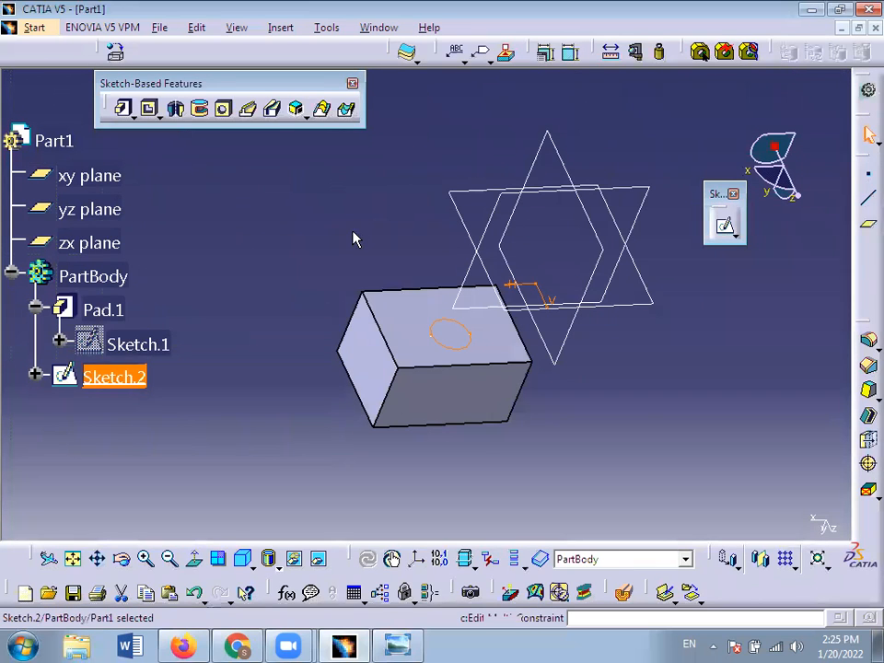
left_click(355, 239)
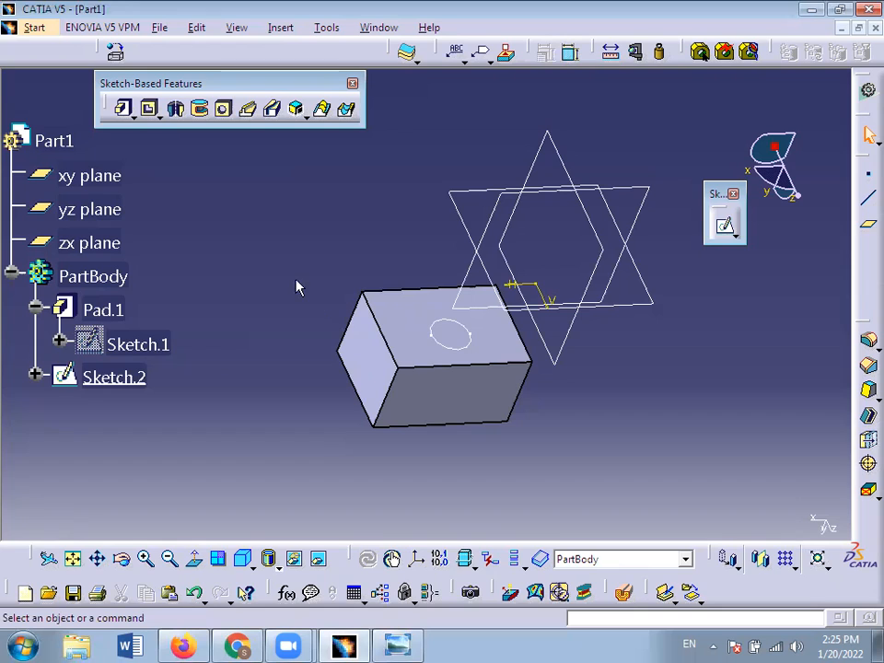
left_click(125, 111)
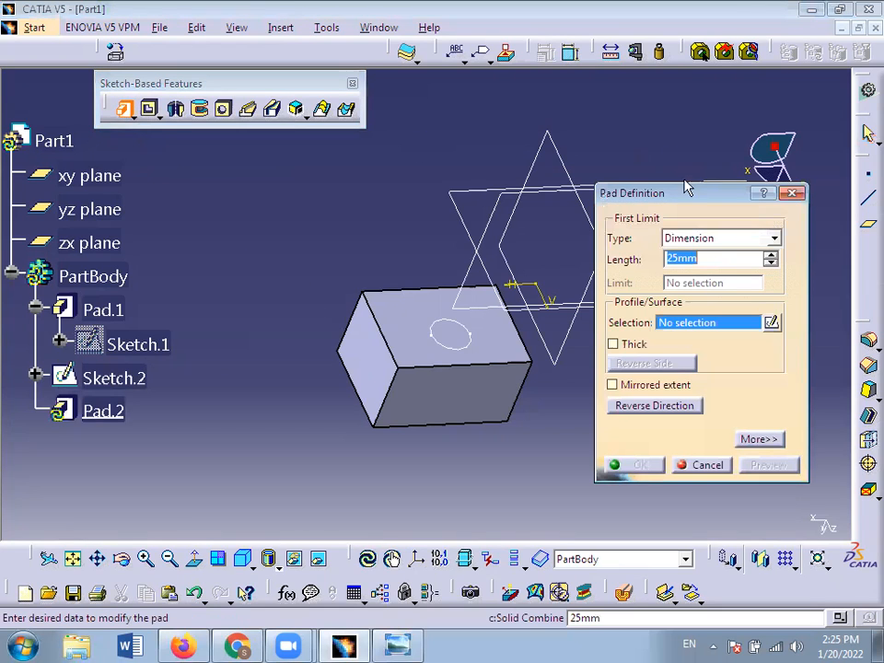
left_click_drag(682, 193, 695, 121)
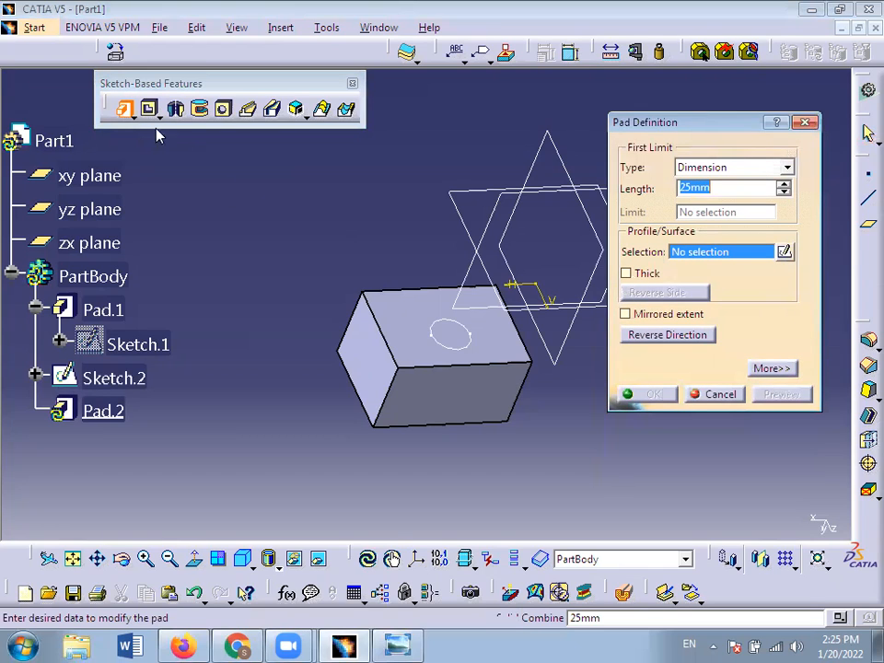
left_click(124, 110)
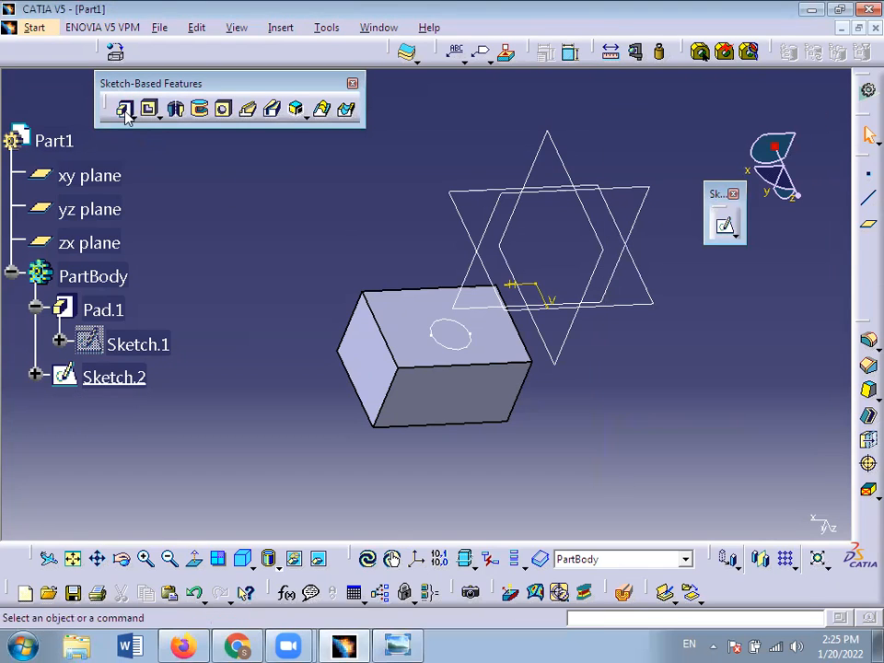
Extrude the 10 mm circle into a cylindrical pad with a length of 25 mm on the block.
left_click(124, 110)
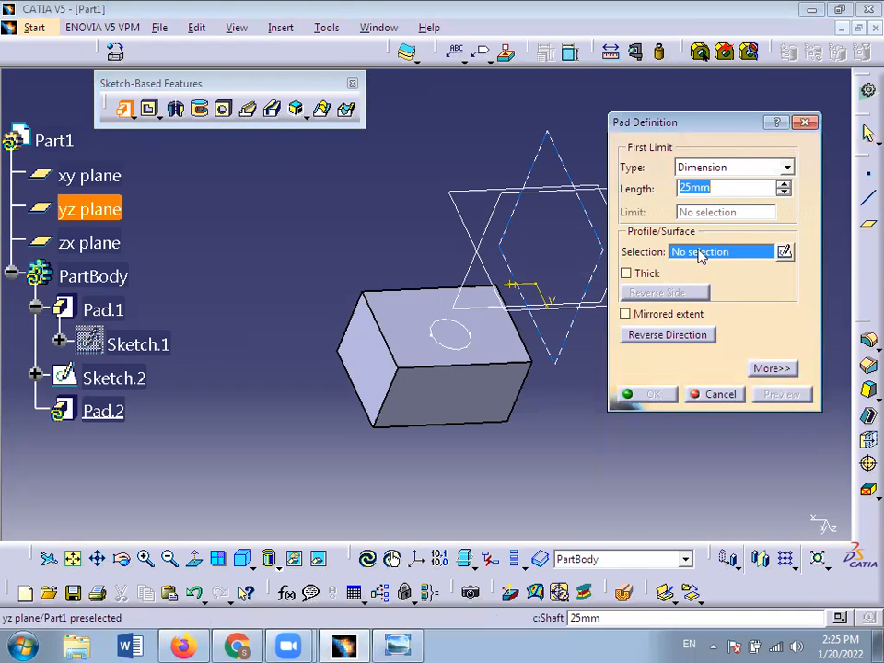
left_click(470, 346)
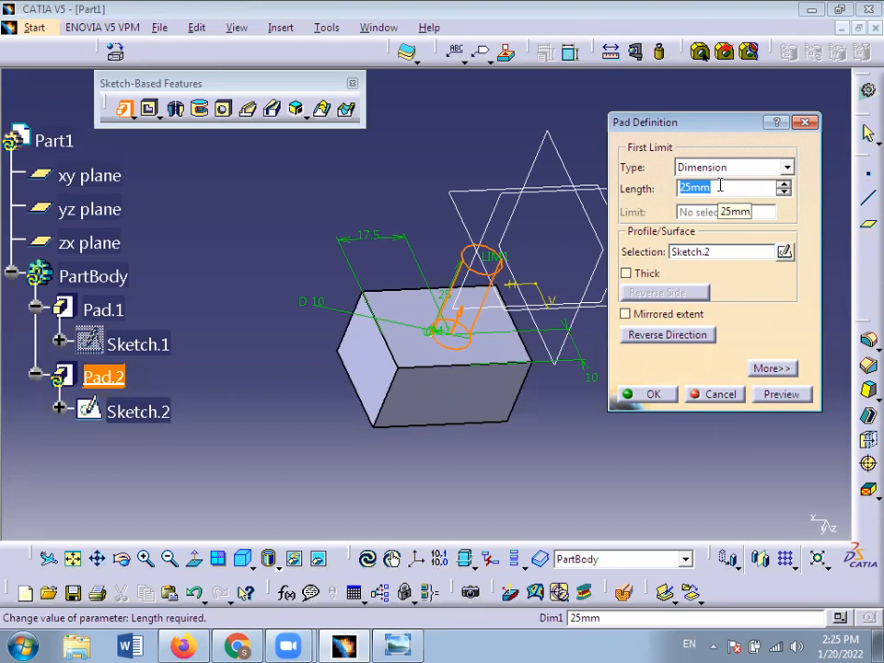
left_click(644, 394)
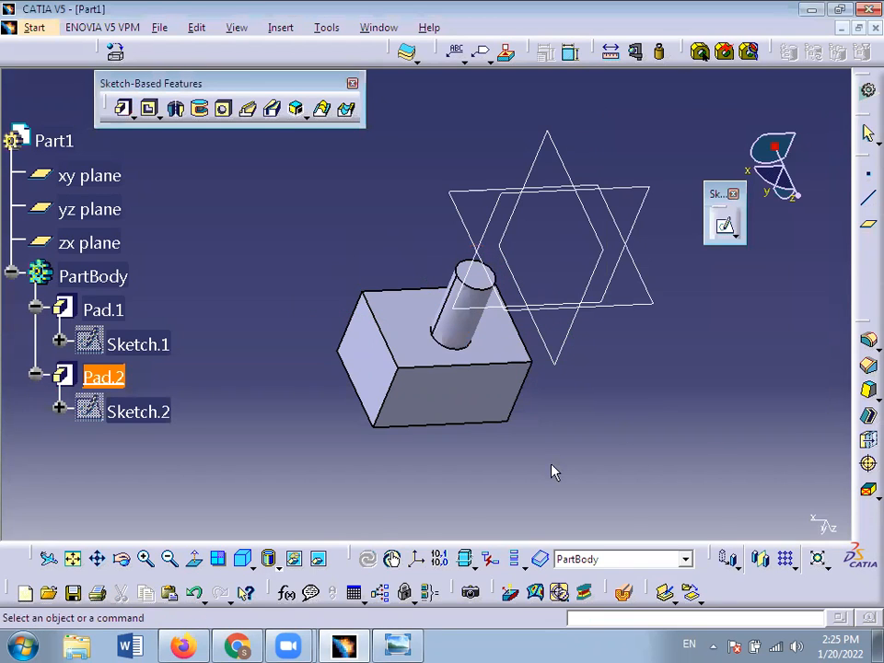
Undo the cylindrical pad so that only the circle sketch is left on the block's upper face.
left_click(340, 533)
left_click(123, 559)
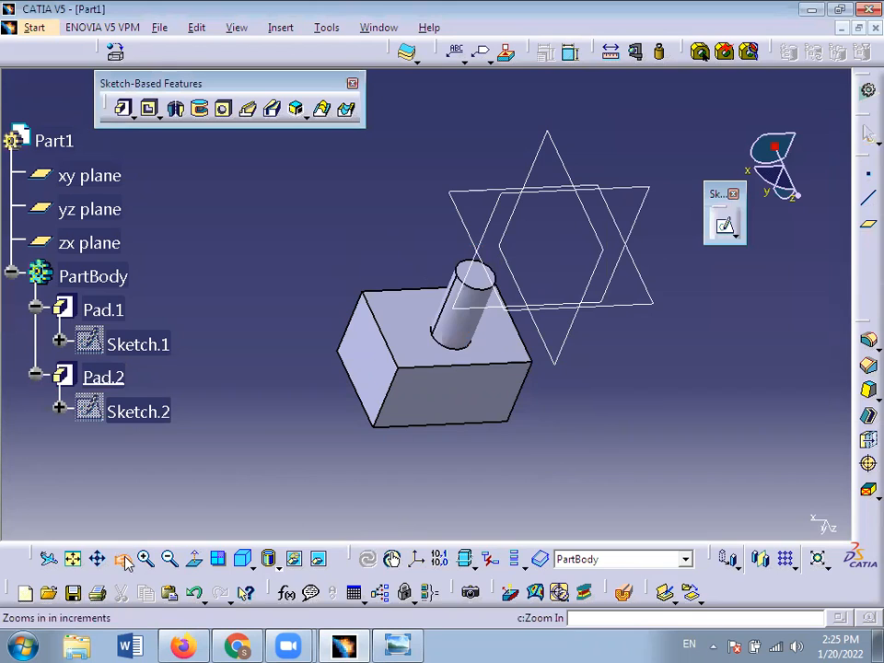
mouse_move(511, 307)
left_mouse_down()
mouse_move(516, 302)
mouse_move(430, 369)
mouse_move(404, 310)
mouse_move(501, 152)
mouse_move(557, 170)
mouse_move(416, 281)
mouse_move(570, 138)
mouse_move(485, 152)
mouse_move(475, 252)
mouse_move(428, 214)
mouse_move(473, 247)
mouse_move(493, 244)
mouse_move(452, 213)
mouse_move(441, 222)
left_mouse_up()
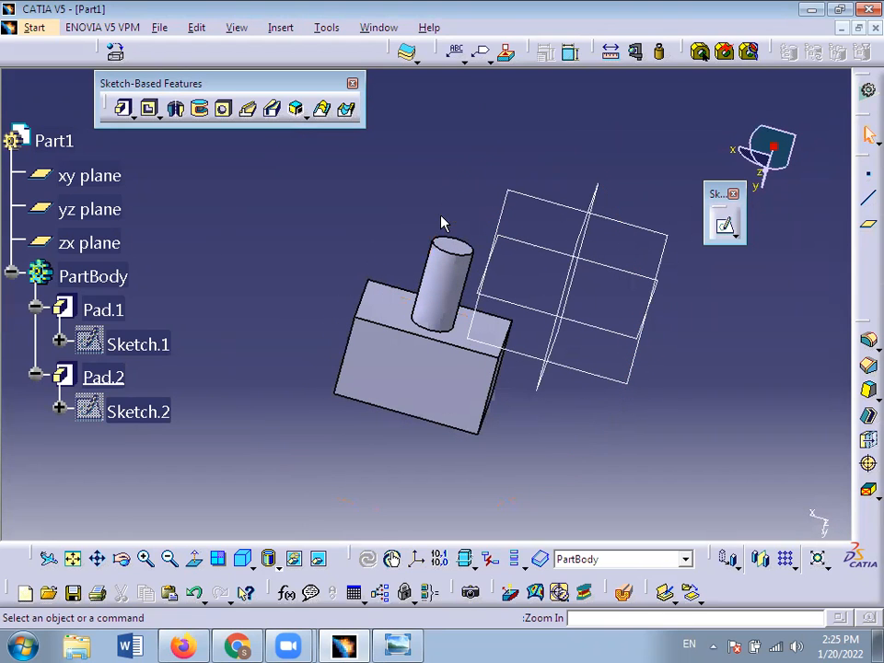
key("ctrl+z")
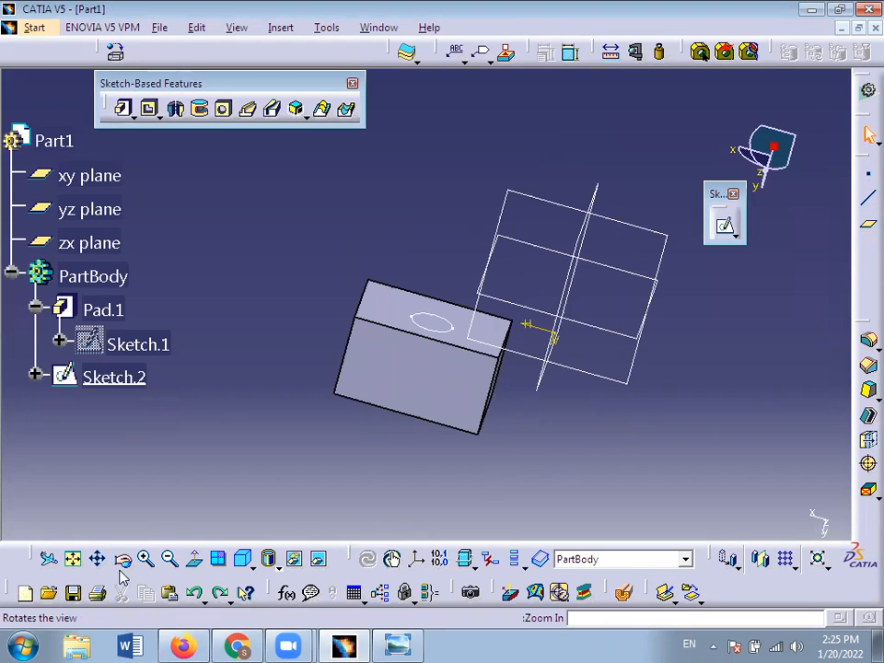
Extrude the circle sketch again into a cylindrical pad on the block's upper face, keeping the preset length.
left_click_drag(293, 330, 329, 408)
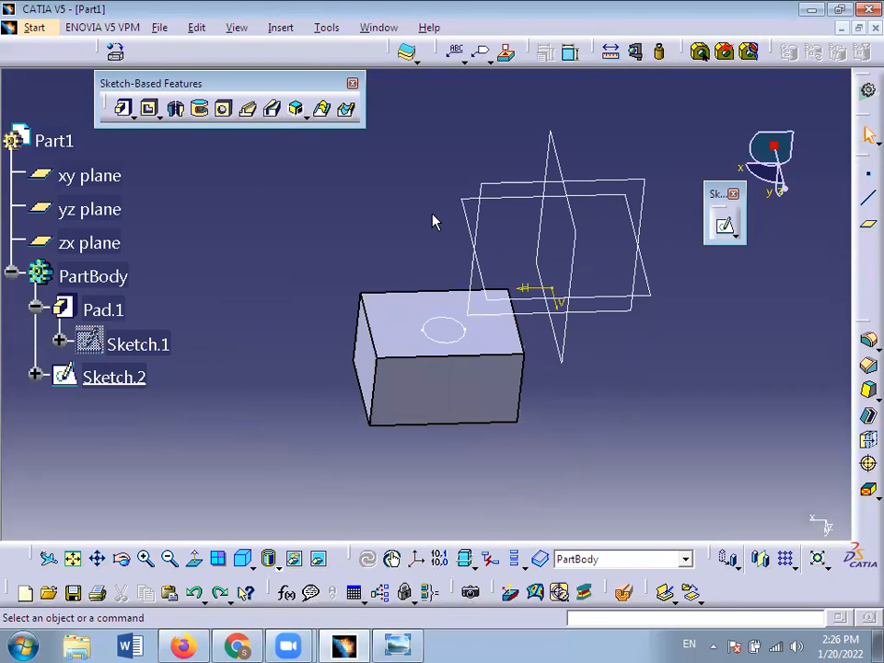
left_click(122, 107)
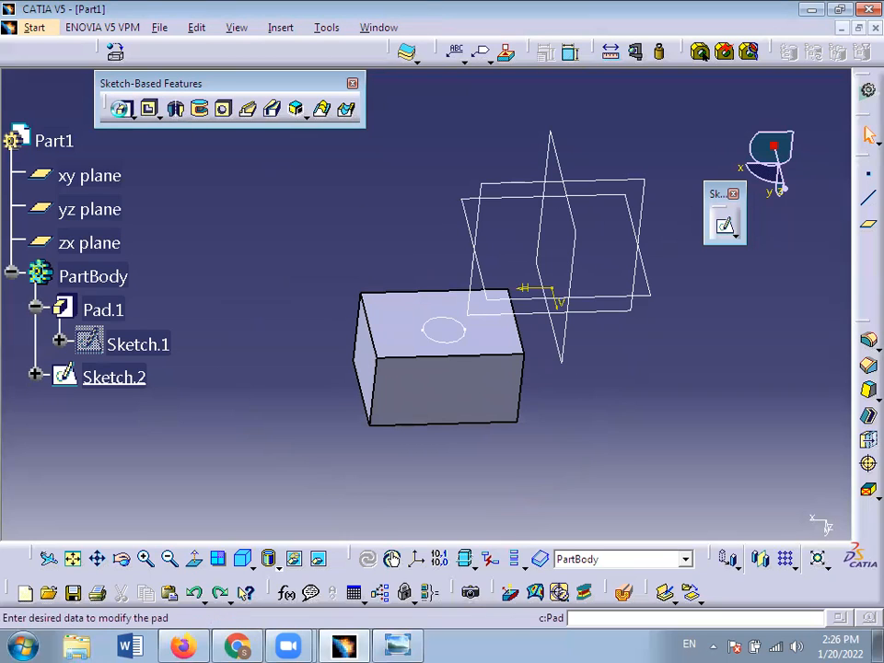
left_click(471, 343)
left_click(648, 395)
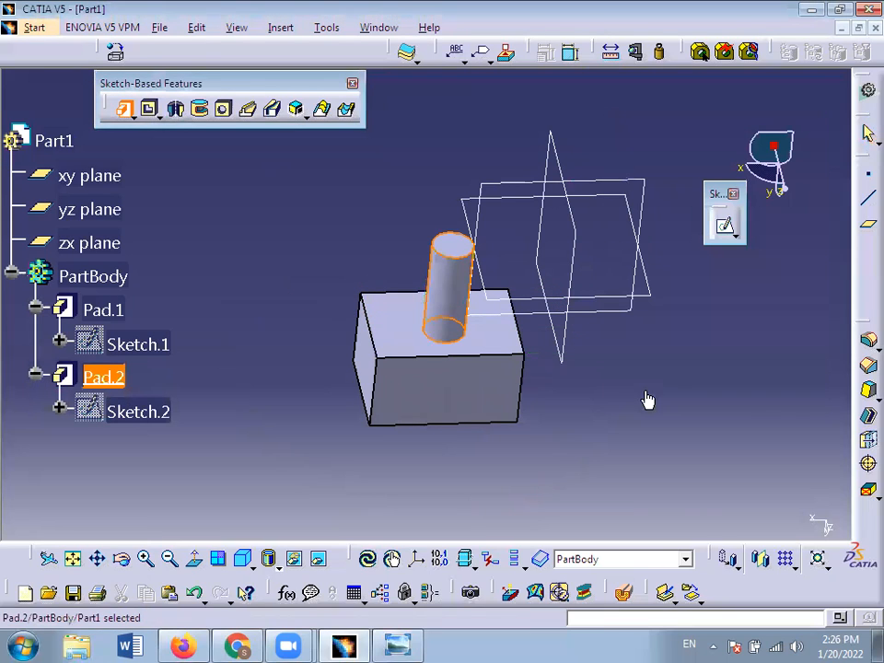
Undo the cylindrical pad and cut the circle sketch as a 25 mm deep pocket through the block.
key("ctrl+z")
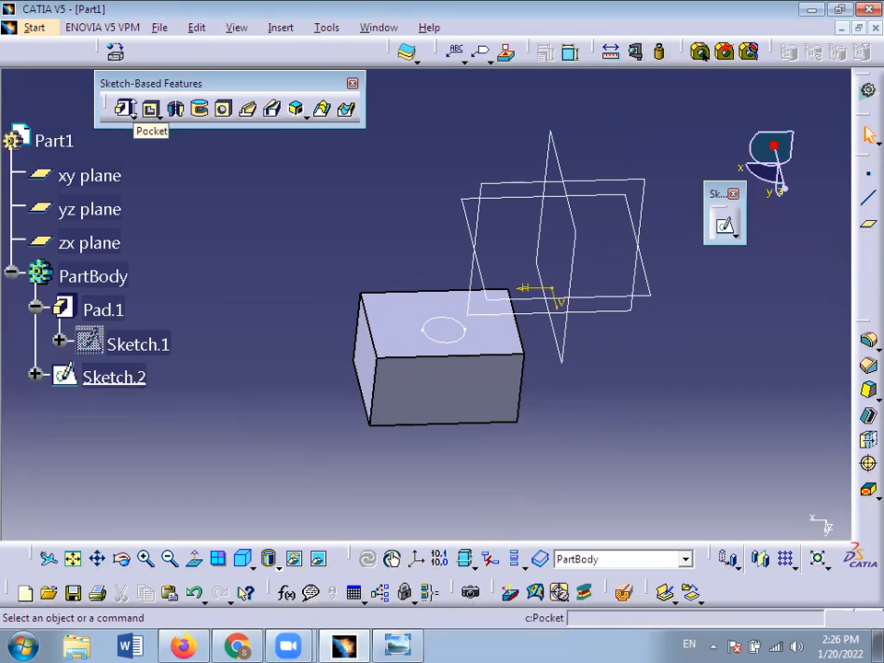
left_click(150, 111)
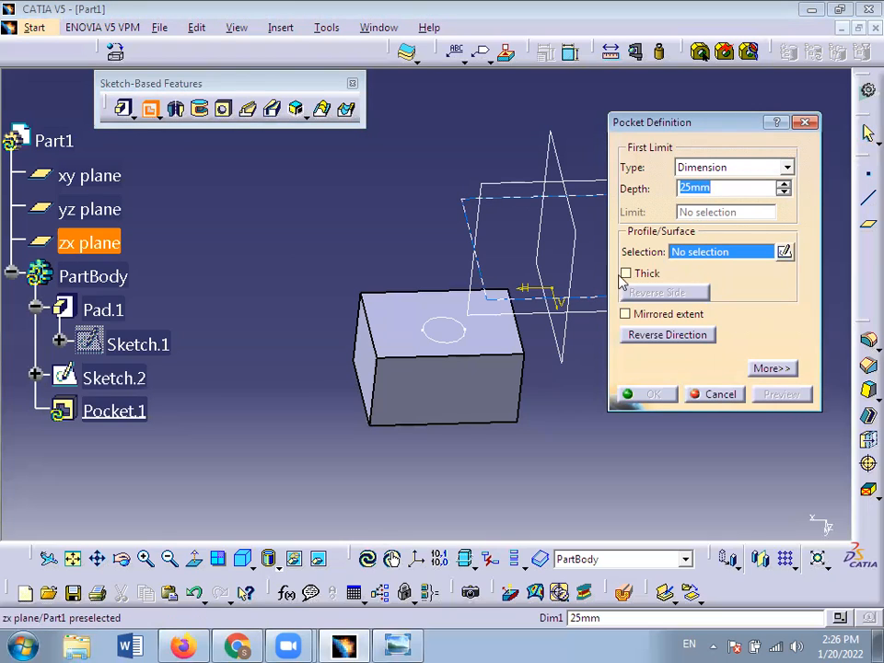
left_click(457, 336)
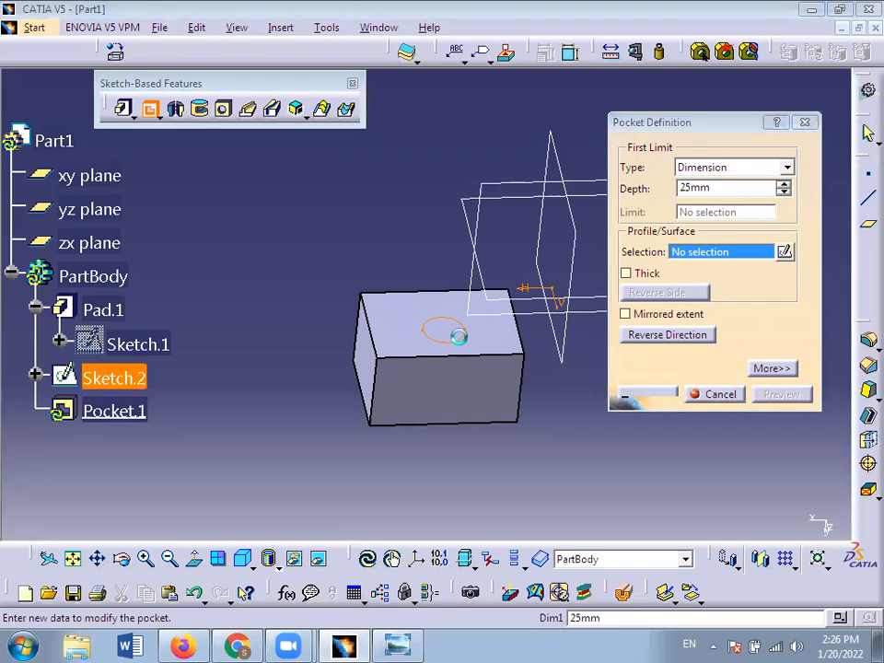
left_click(123, 559)
left_click_drag(336, 365, 401, 438)
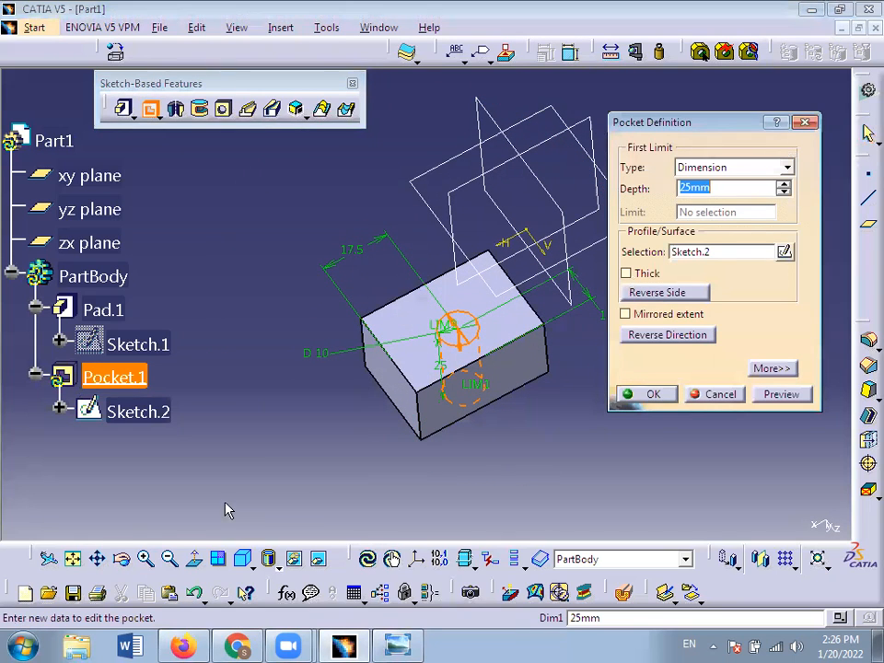
left_click(123, 559)
left_click_drag(394, 330, 401, 408)
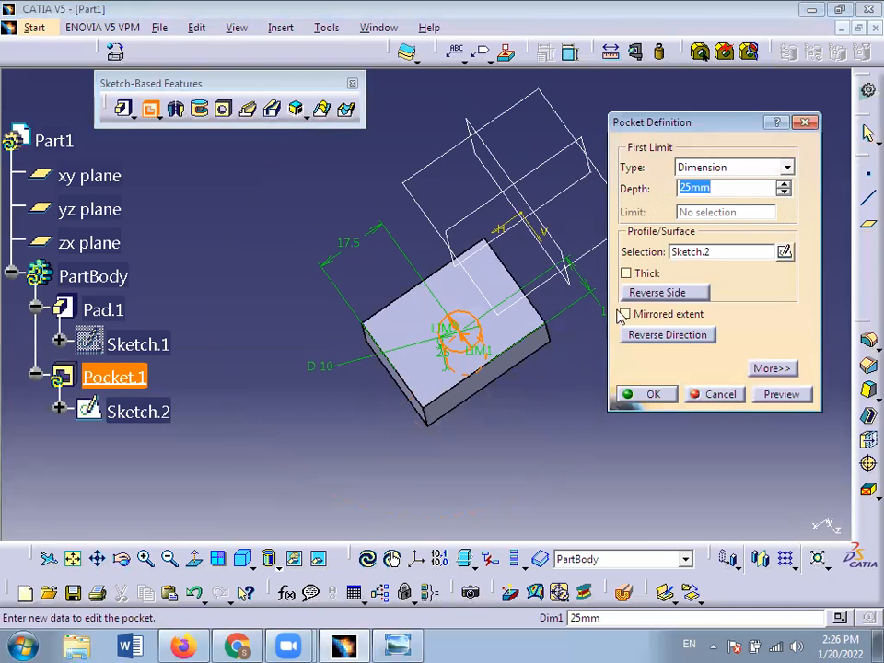
left_click(122, 558)
mouse_move(412, 435)
left_mouse_down()
mouse_move(417, 192)
mouse_move(410, 162)
mouse_move(406, 178)
left_mouse_up()
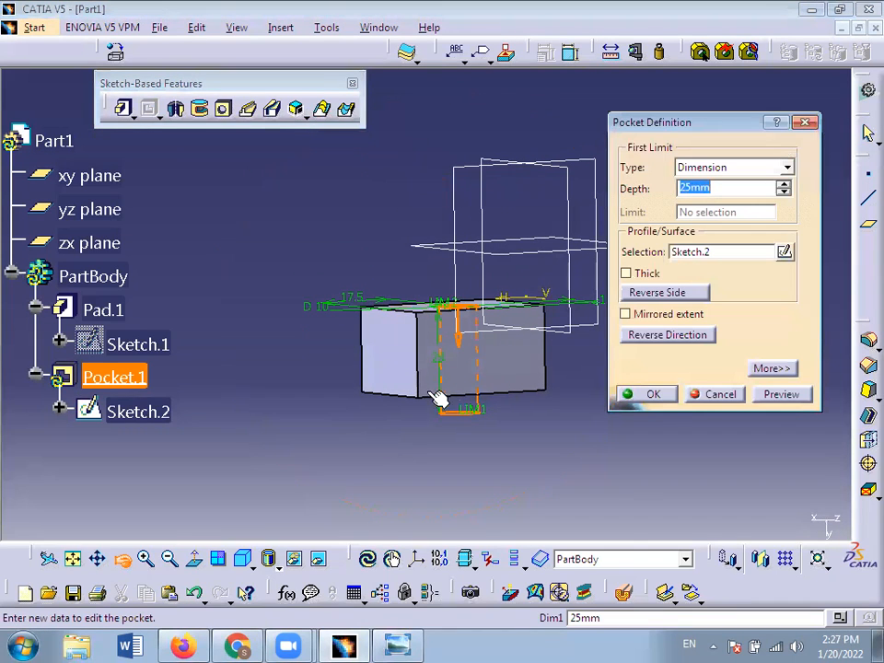
left_click(647, 396)
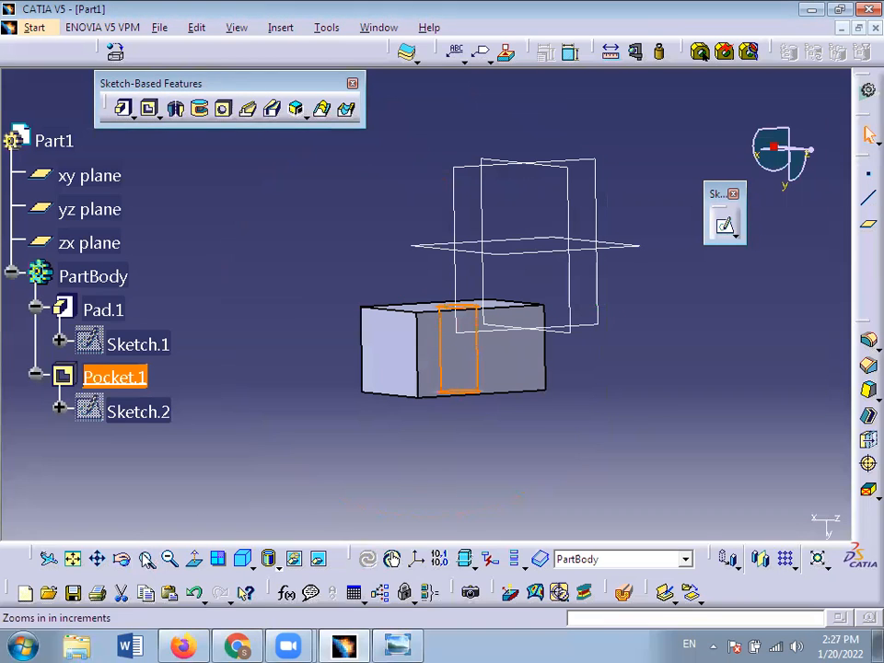
left_click(123, 561)
left_click_drag(404, 306, 475, 458)
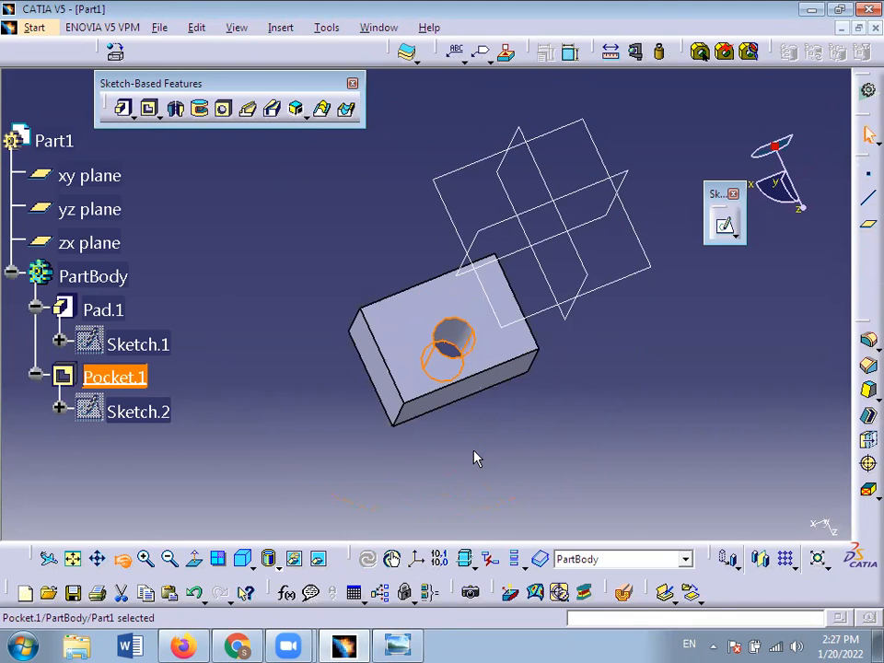
left_click(475, 458)
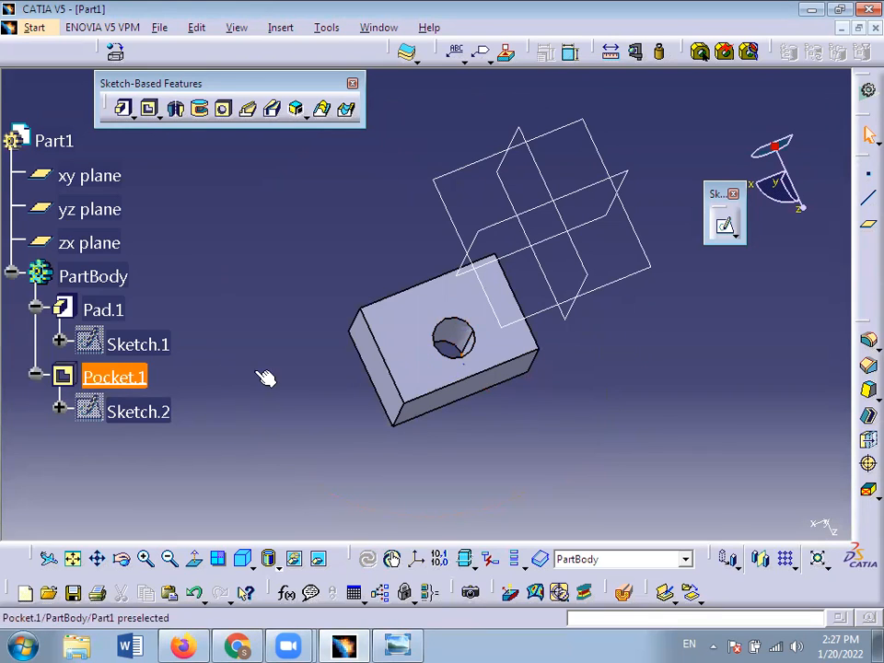
Undo the 25 mm pocket and cut the circle sketch into the block again as a pocket 5 mm deep.
key("ctrl+z")
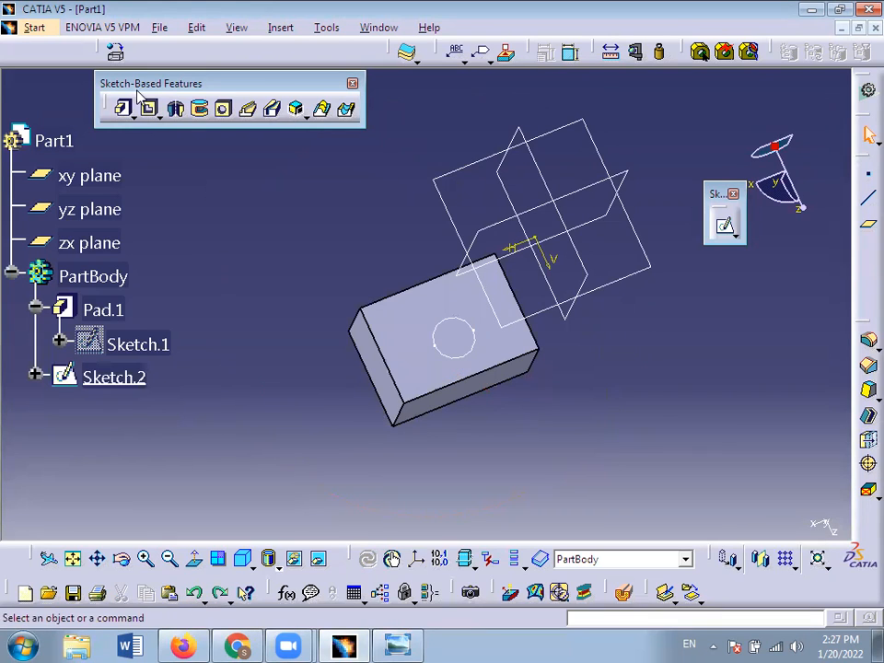
left_click(147, 107)
left_click(465, 329)
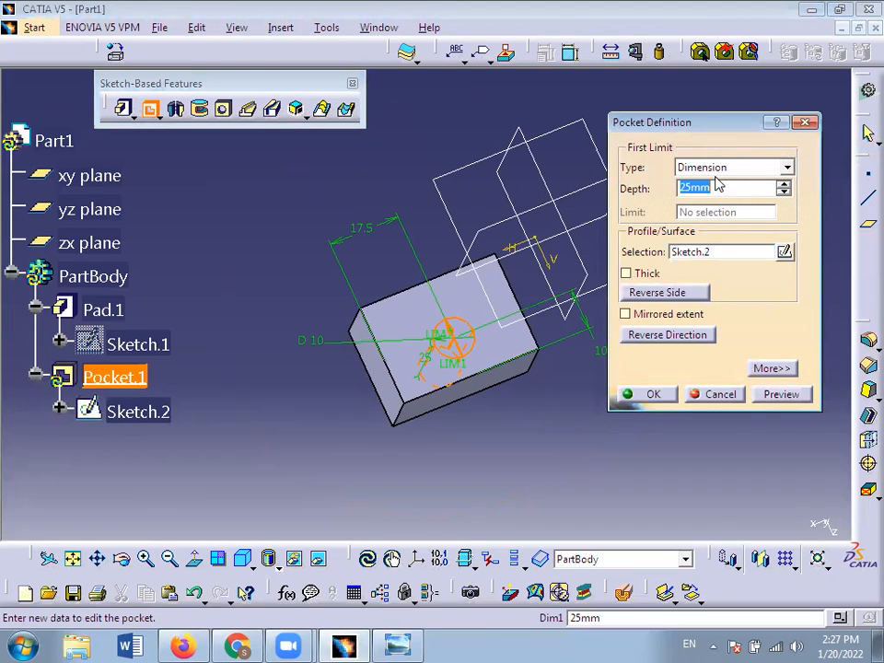
type("5")
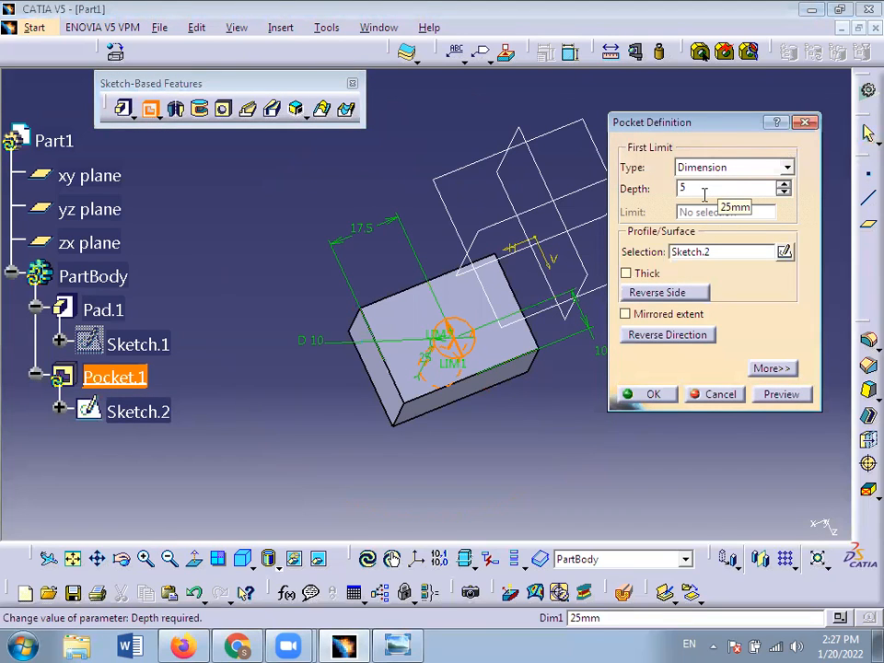
left_click(655, 394)
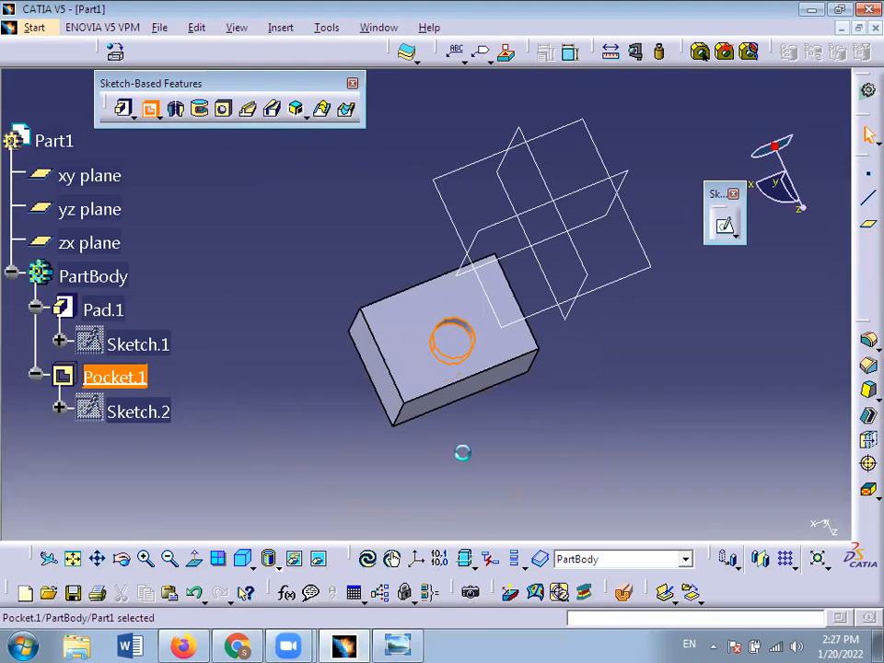
left_click(121, 559)
left_click_drag(505, 411, 493, 436)
Undo the 5 mm pocket and the circle sketch, and remove the block so that the part is empty.
key("ctrl+z")
key("ctrl+z")
key("ctrl+z")
key("ctrl+z")
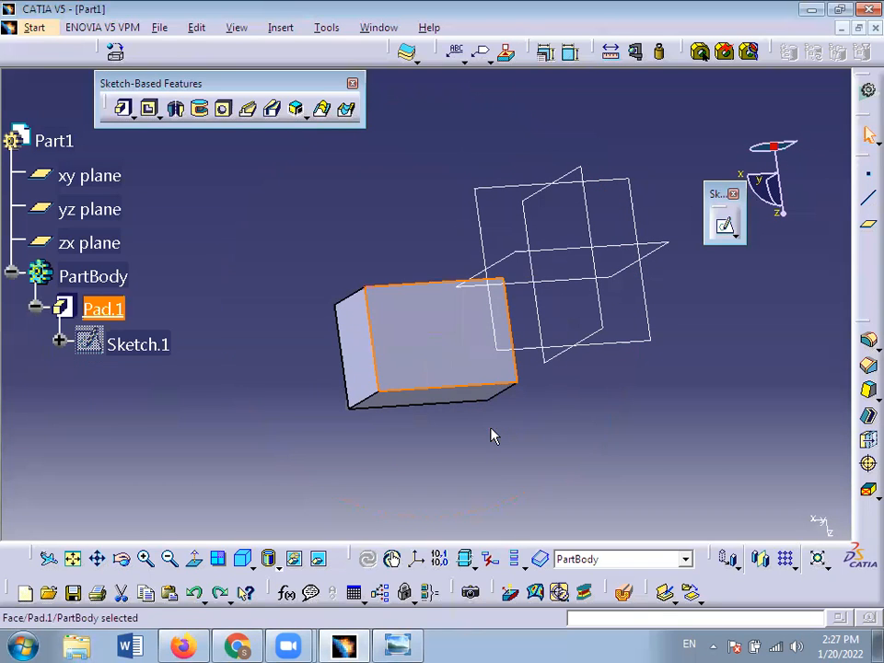
left_click(245, 257)
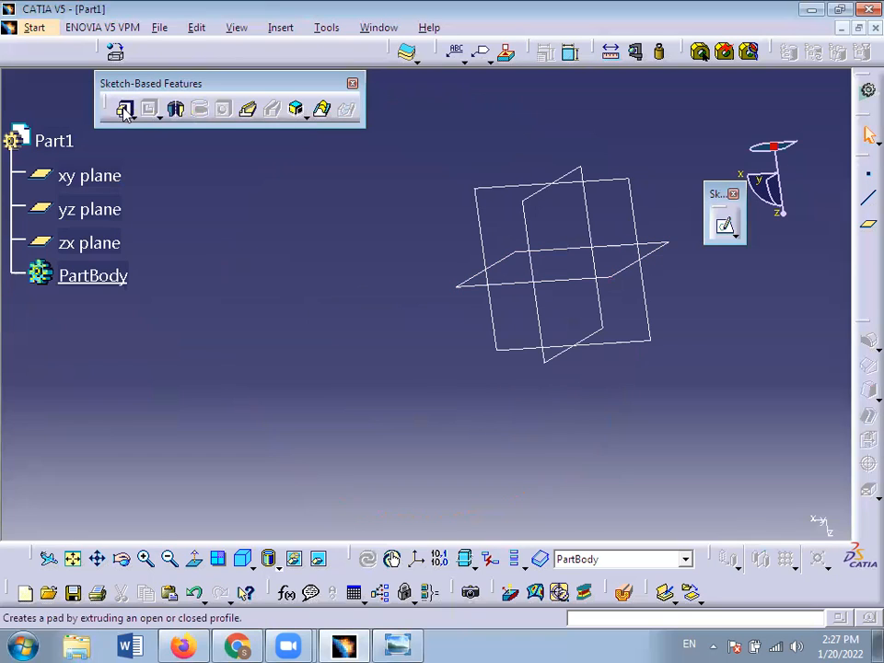